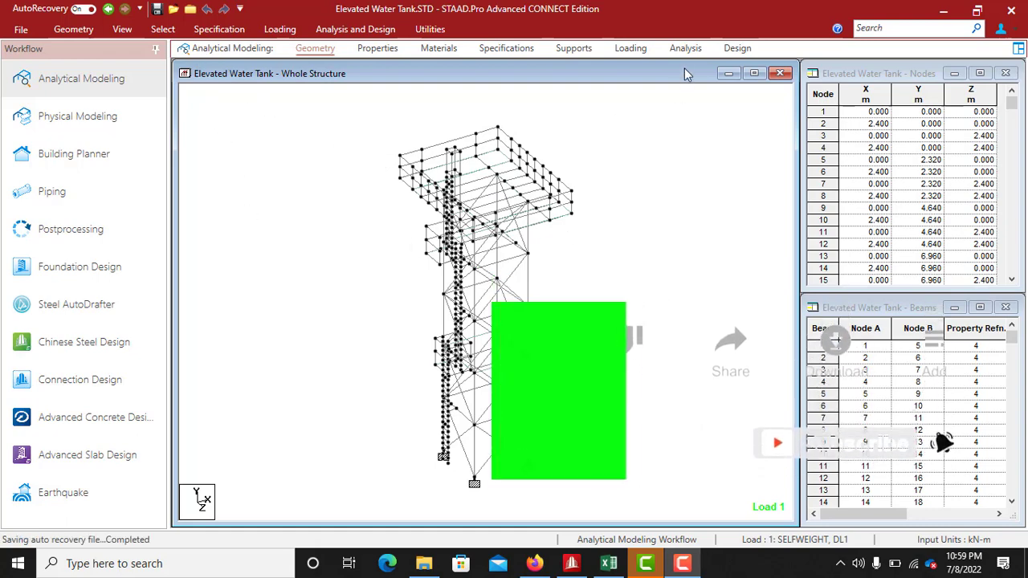
# Show the load cases defined for the elevated water tank
pyautogui.click(631, 49)
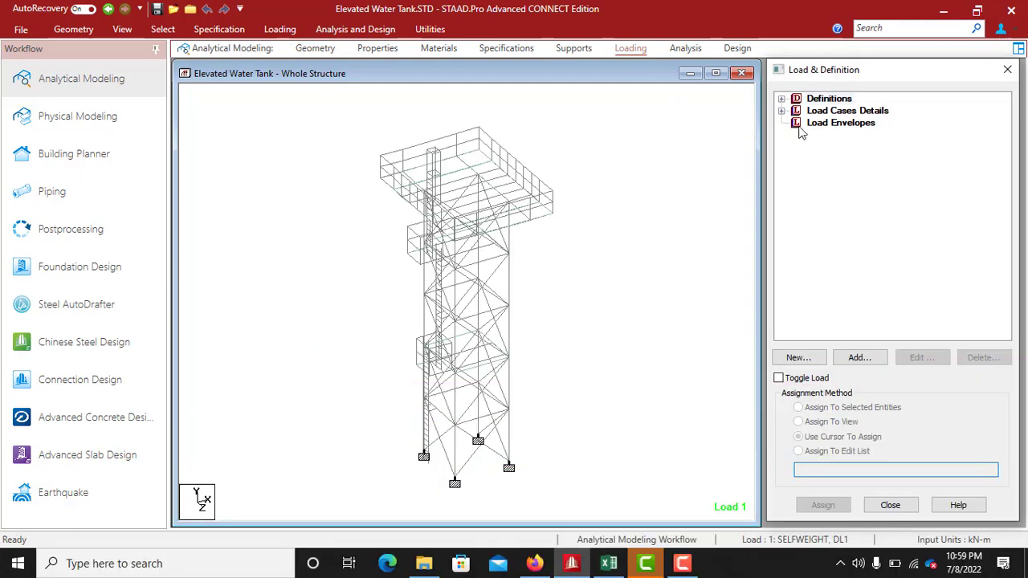
pyautogui.click(781, 110)
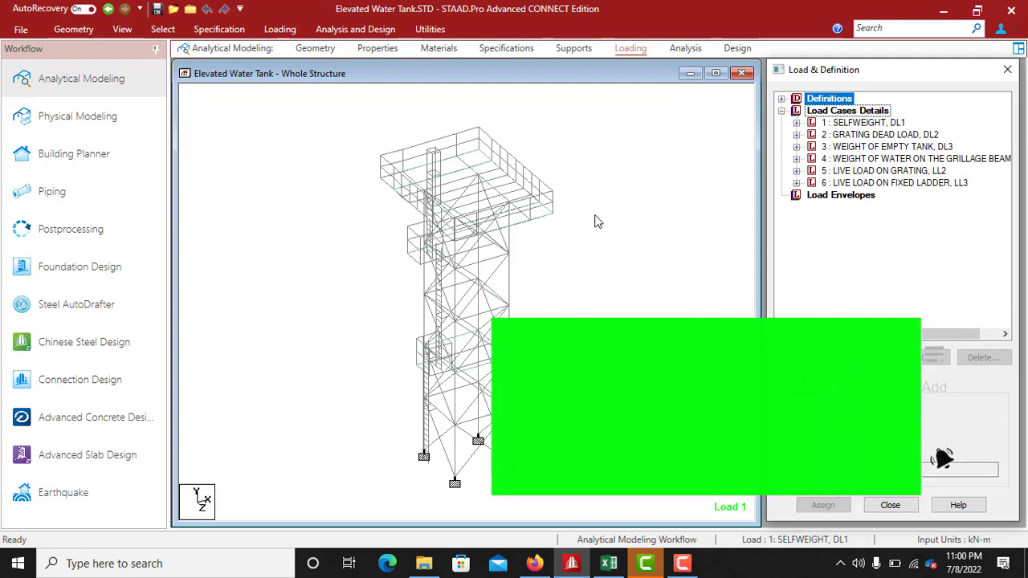
# Measure the node-to-node distance from a corner column's base support to the top of the same column
pyautogui.click(317, 49)
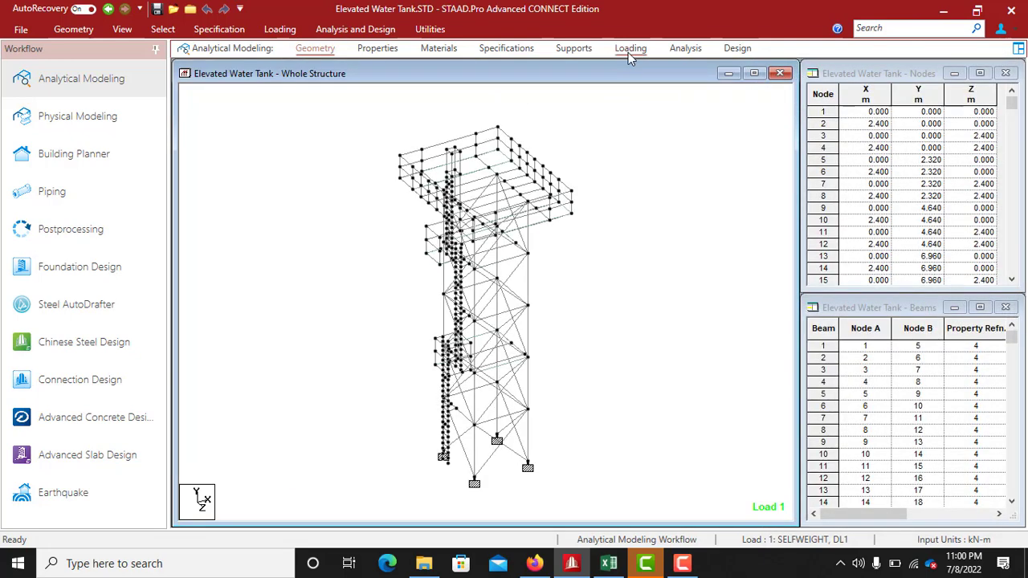
pyautogui.click(425, 31)
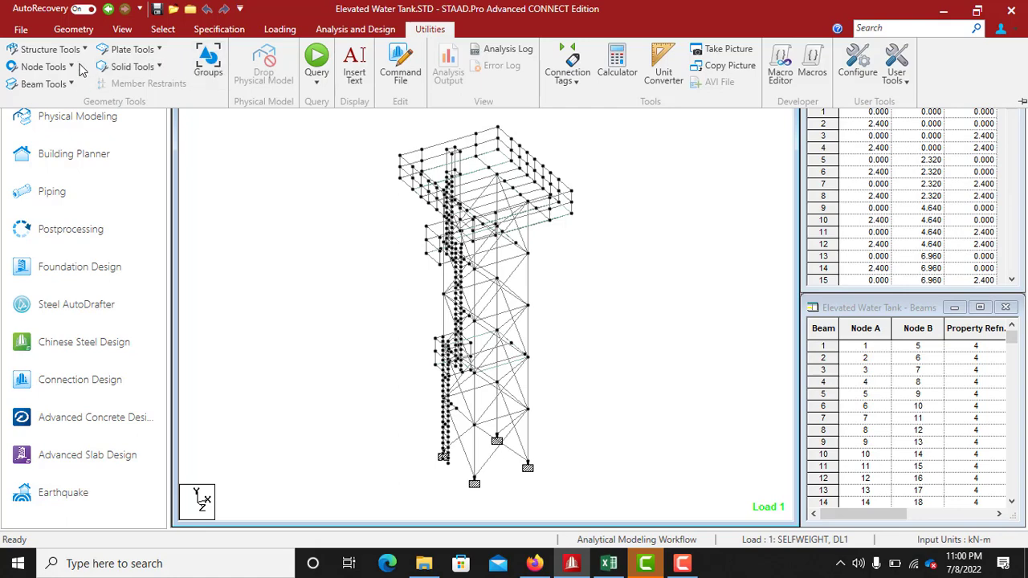
pyautogui.click(71, 67)
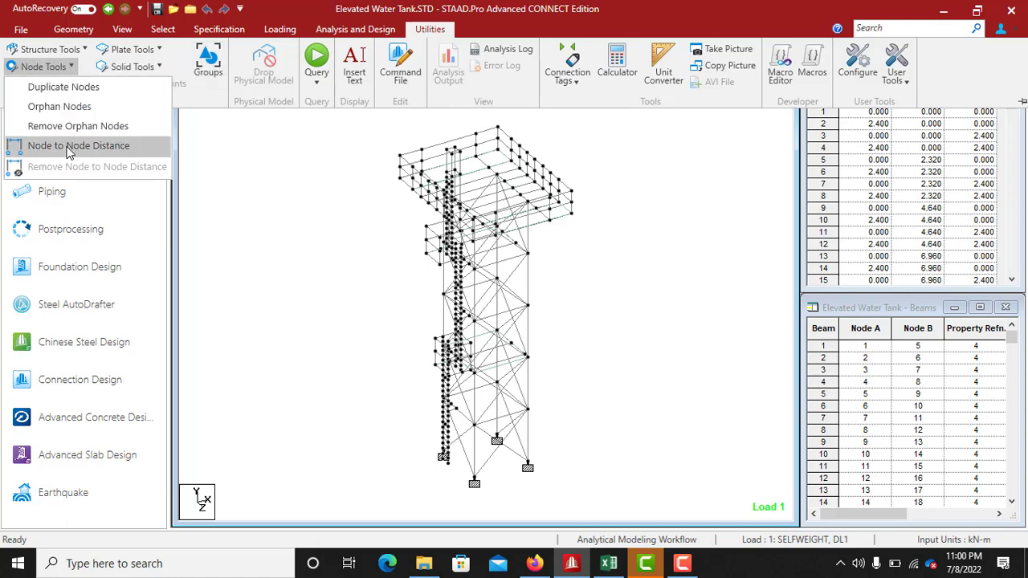
pyautogui.click(69, 148)
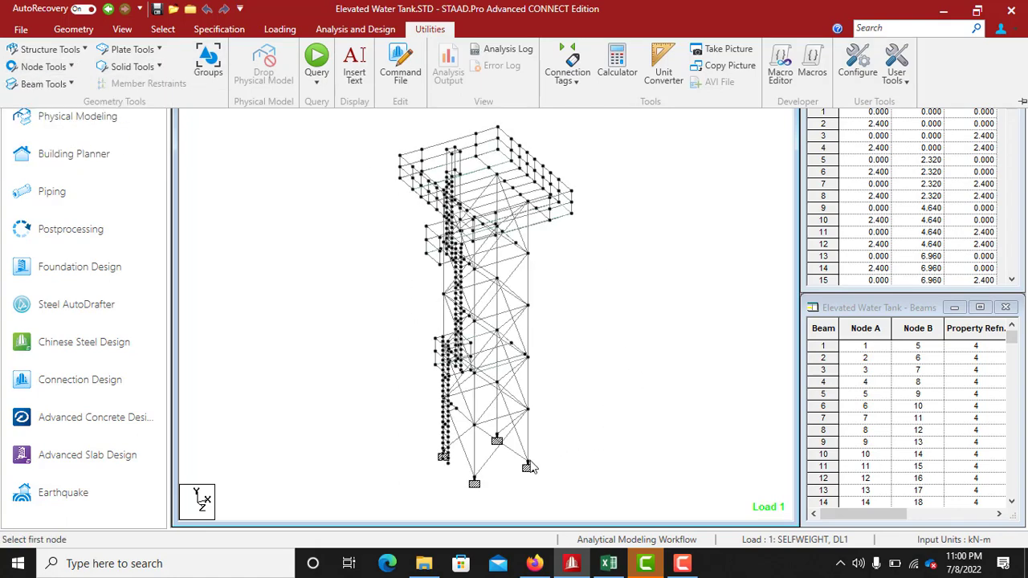
pyautogui.click(528, 467)
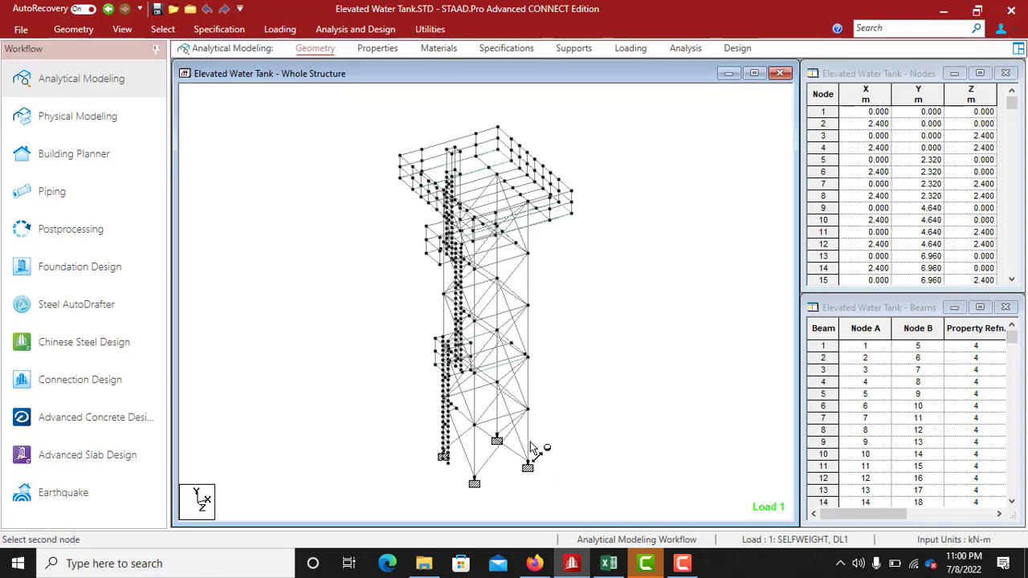
pyautogui.click(532, 206)
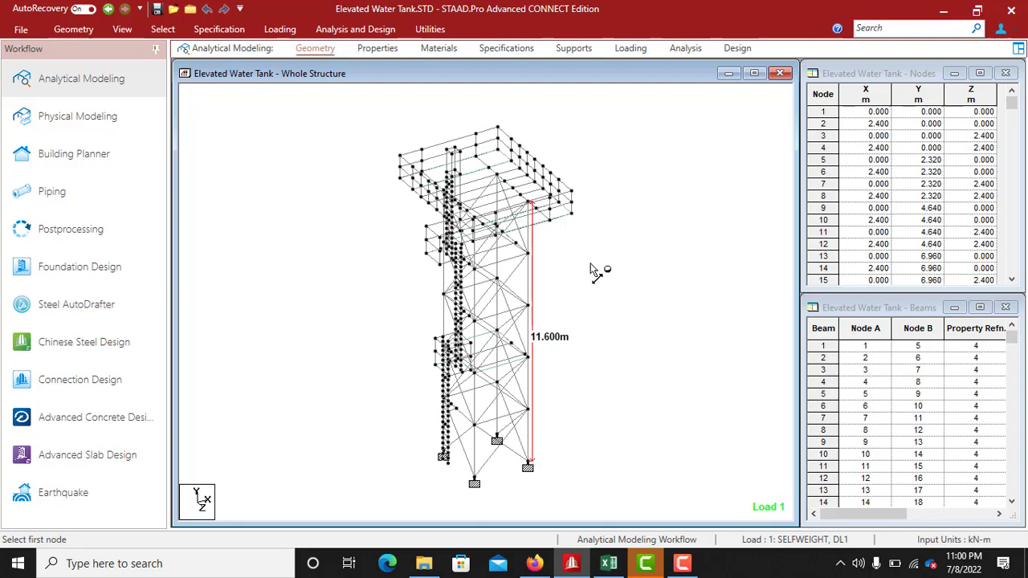
# Measure the handrail's height at the upper platform's outer corner and the vertical distance from the ladder node below the platform to the ladder cage's top
pyautogui.moveTo(593, 213); pyautogui.dragTo(660, 218, button='middle')
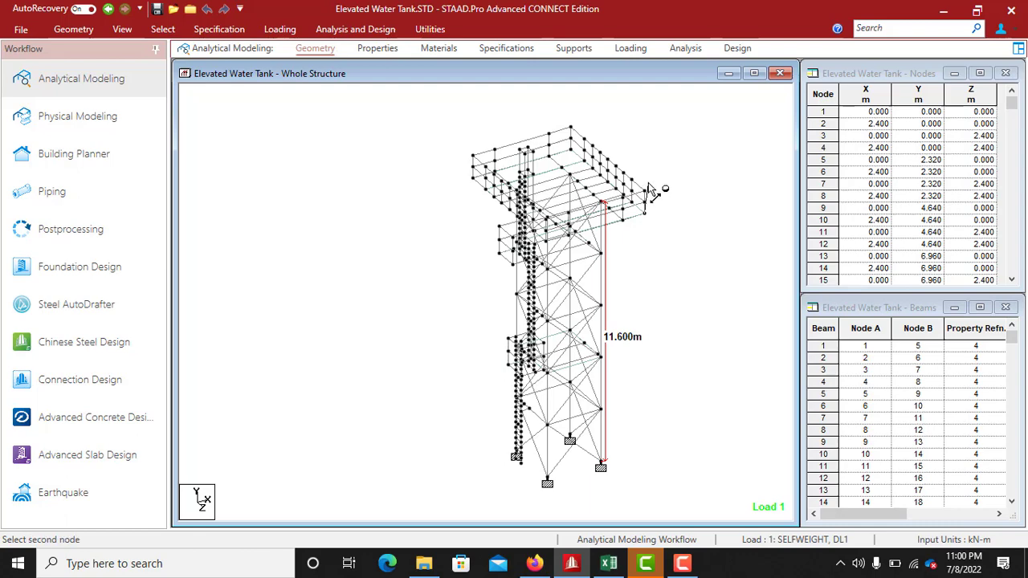
pyautogui.click(644, 194)
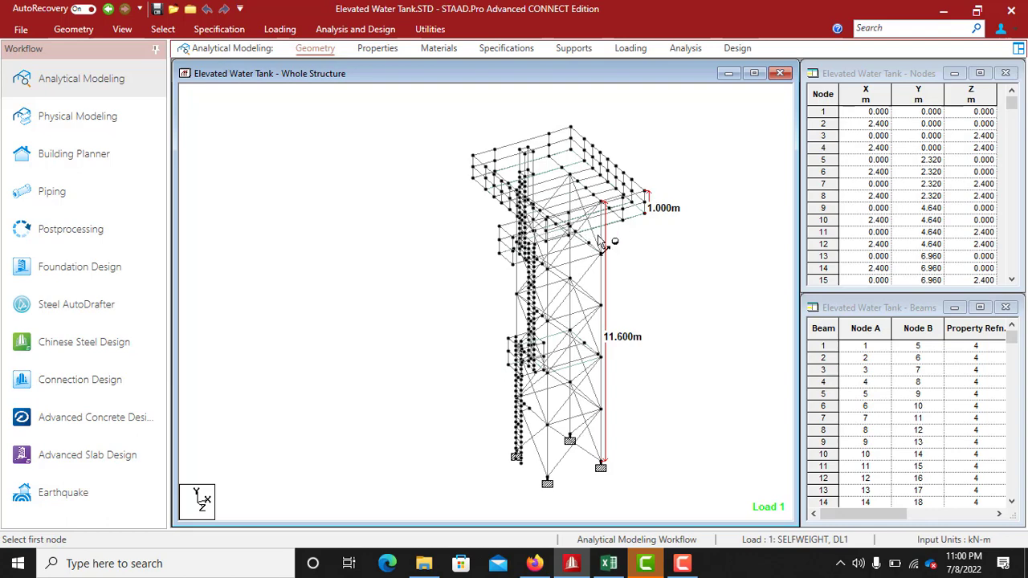
pyautogui.moveTo(599, 241); pyautogui.dragTo(645, 247, button='middle')
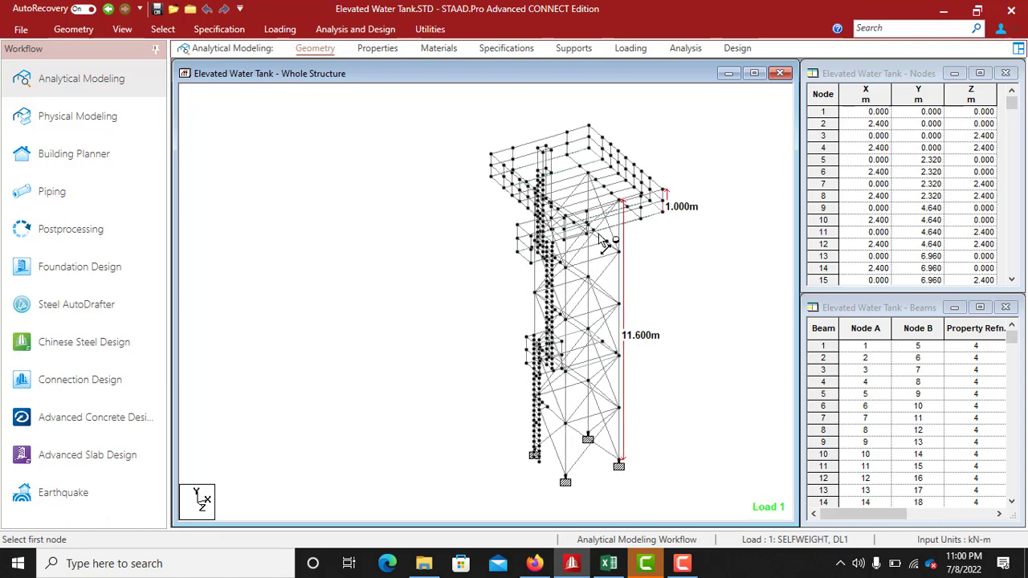
pyautogui.click(551, 217)
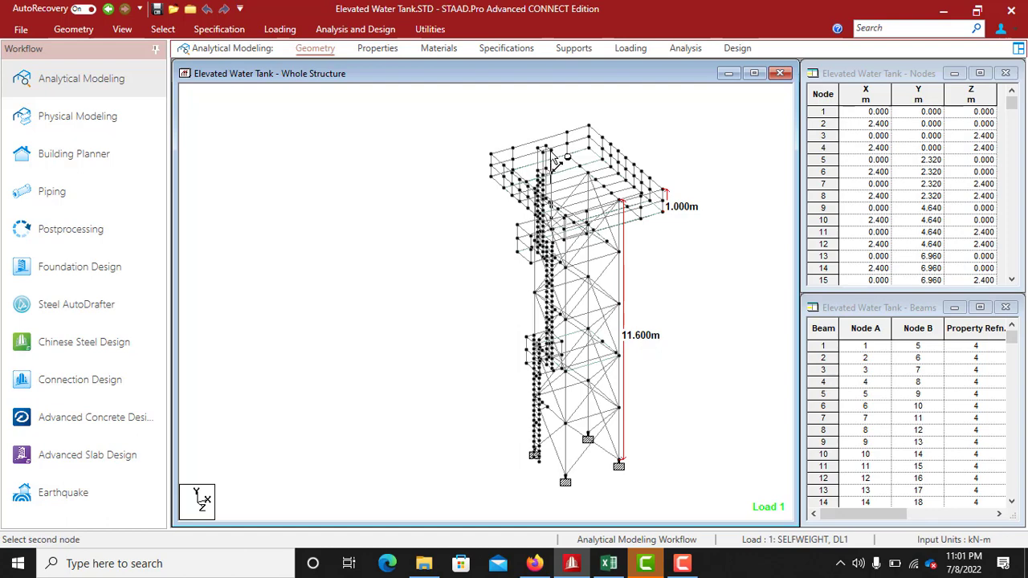
pyautogui.click(554, 151)
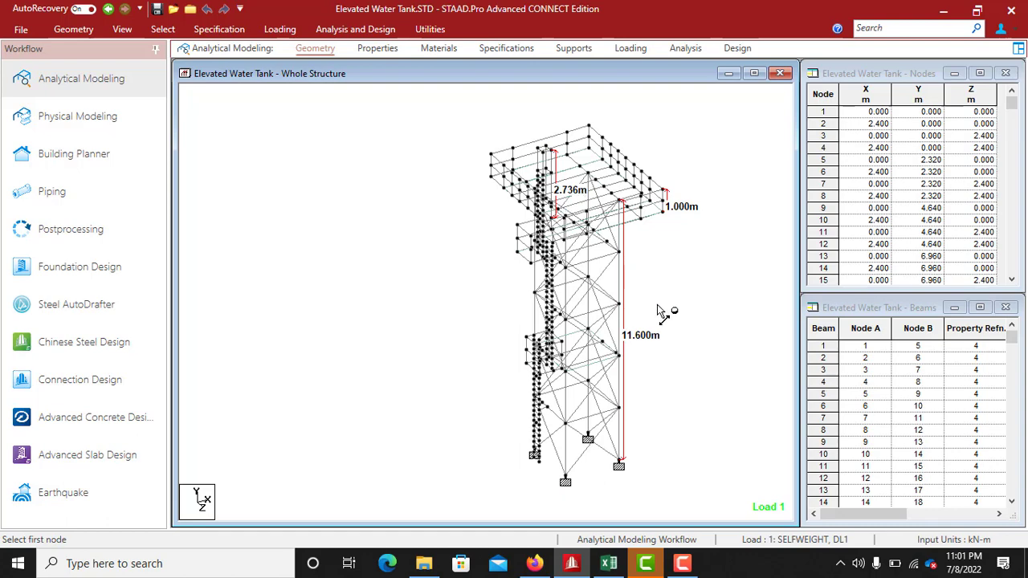
# Switch to Calculator and add 11.6 and 2.736 to get the overall height, then minimize it
pyautogui.click(203, 556)
pyautogui.write('cal')
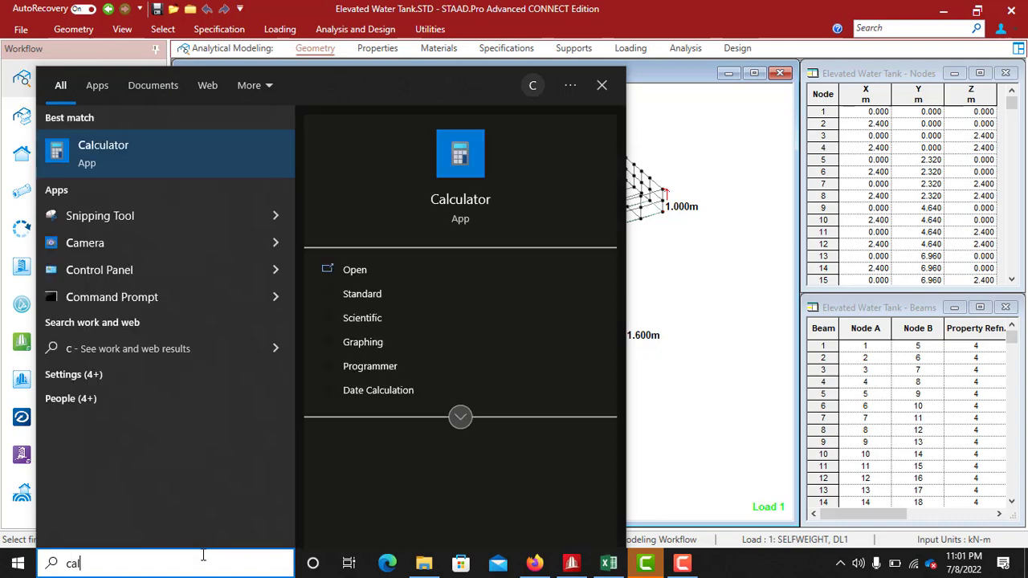
pyautogui.click(159, 155)
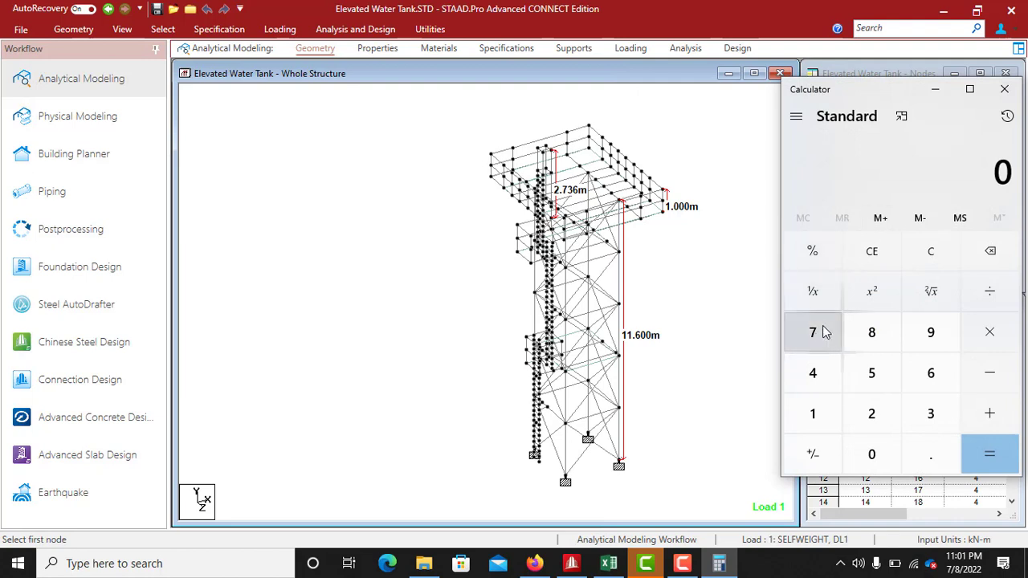
pyautogui.click(831, 428)
pyautogui.click(831, 428)
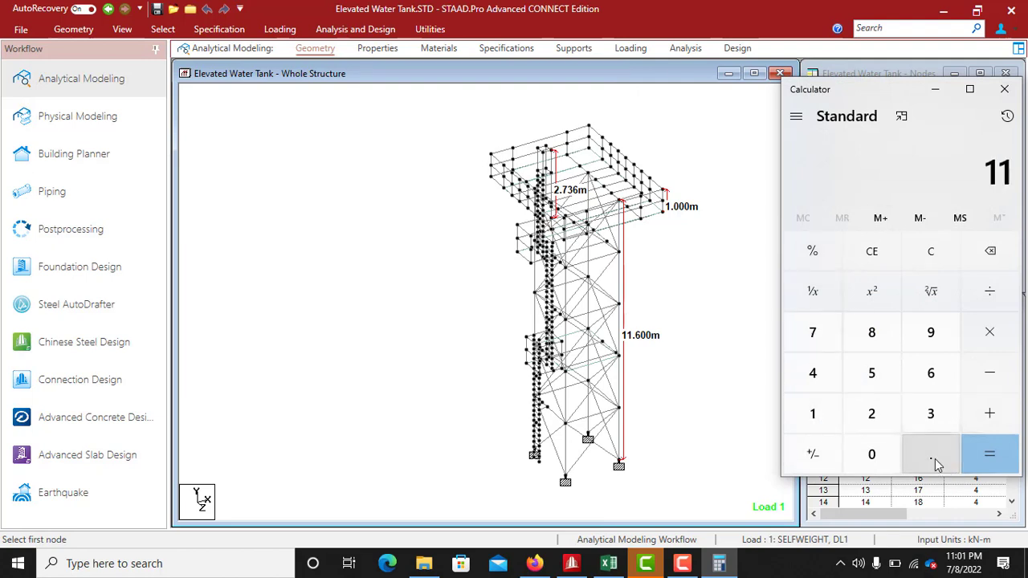
pyautogui.click(934, 458)
pyautogui.click(931, 373)
pyautogui.click(987, 413)
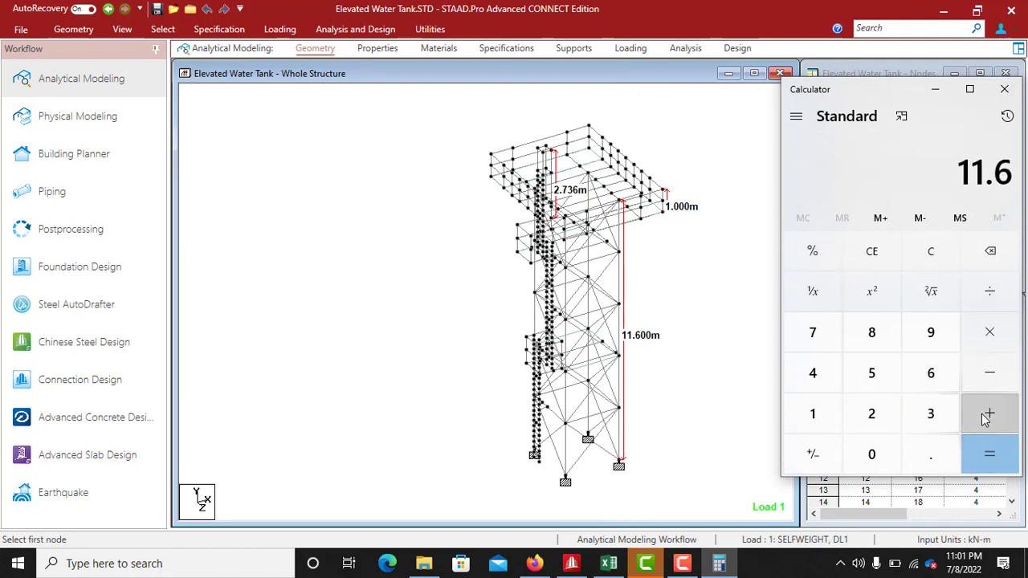
pyautogui.click(865, 418)
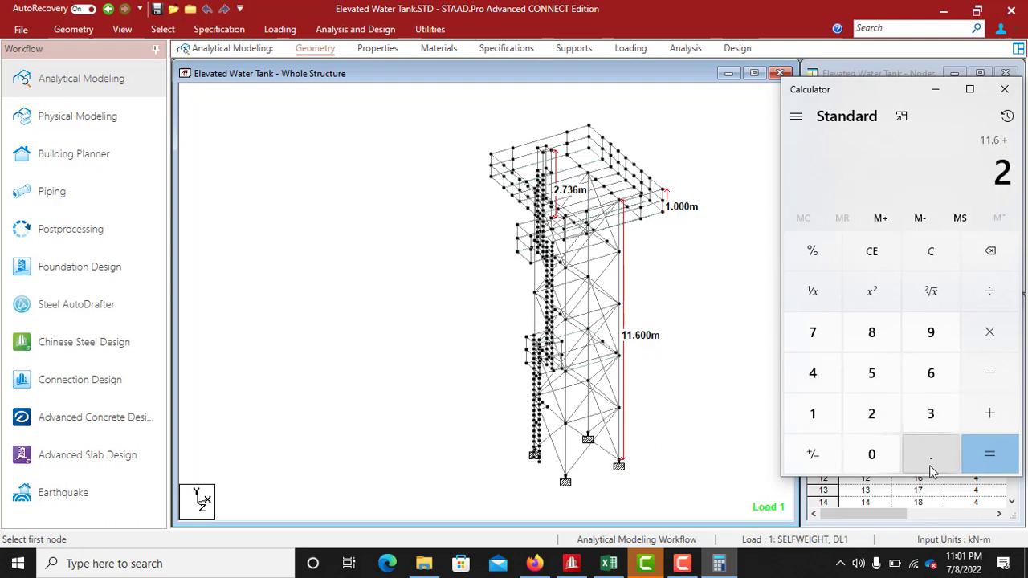
pyautogui.click(934, 460)
pyautogui.click(814, 331)
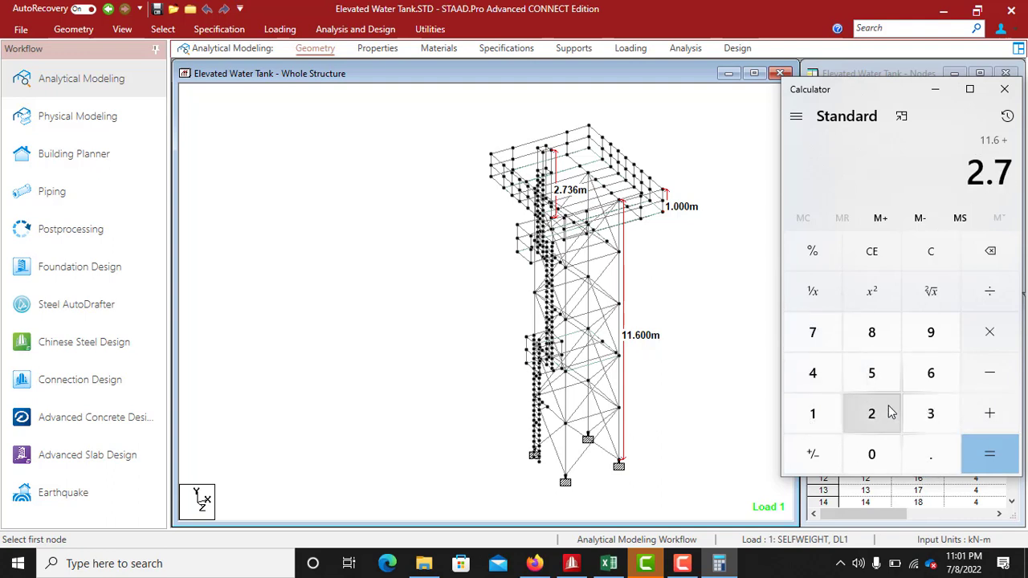
pyautogui.click(929, 414)
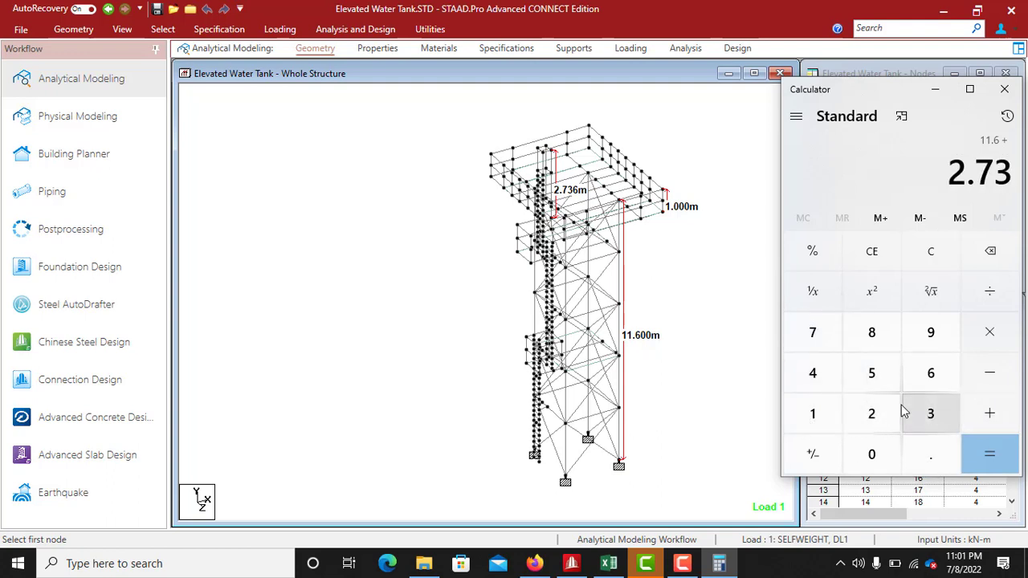
pyautogui.click(929, 370)
pyautogui.click(990, 452)
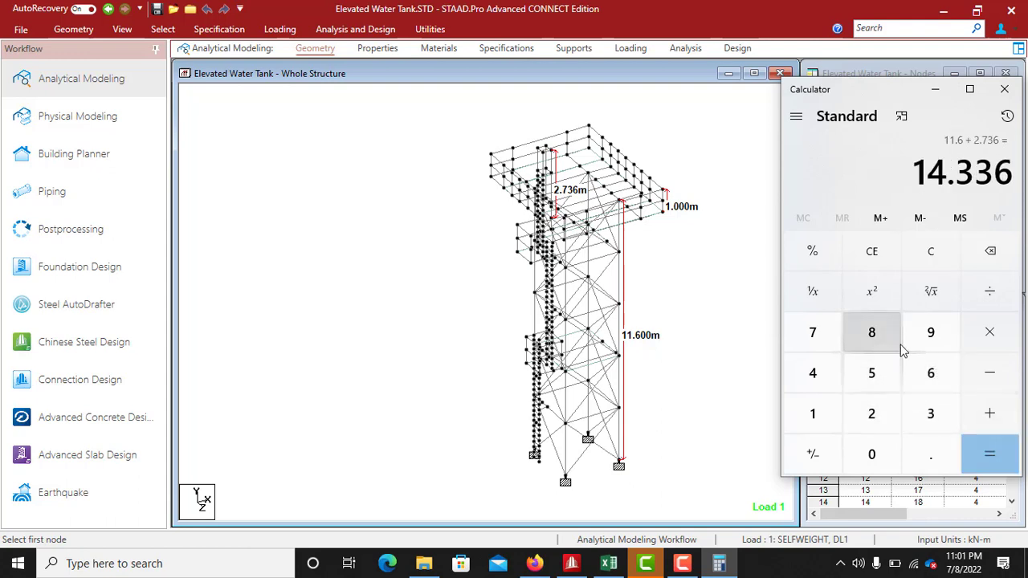
pyautogui.click(935, 89)
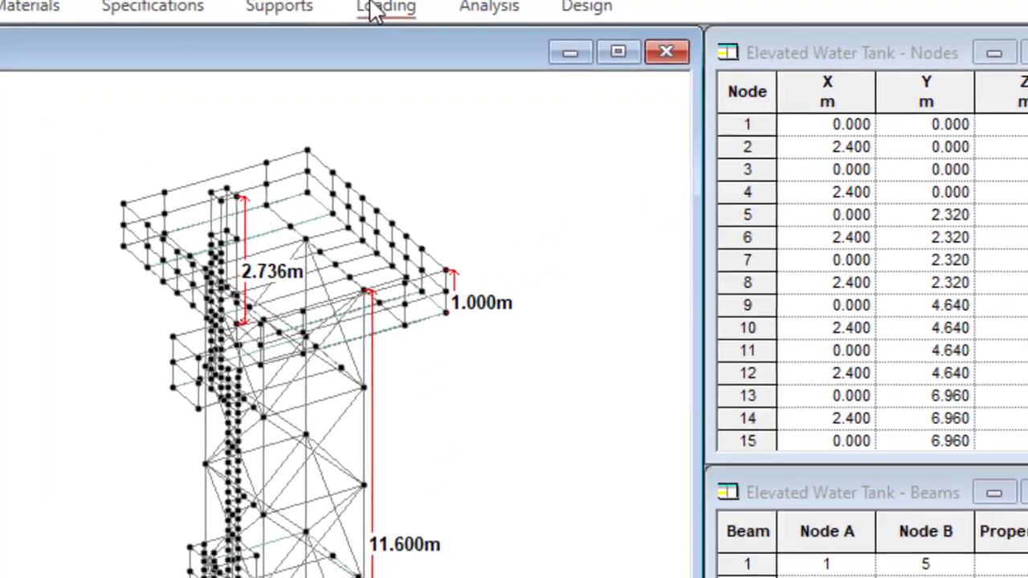
# Expand all six load cases, from SELFWEIGHT, DL1 to LIVE LOAD ON FIXED LADDER, LL3, to examine their load items
pyautogui.click(628, 48)
pyautogui.click(658, 124)
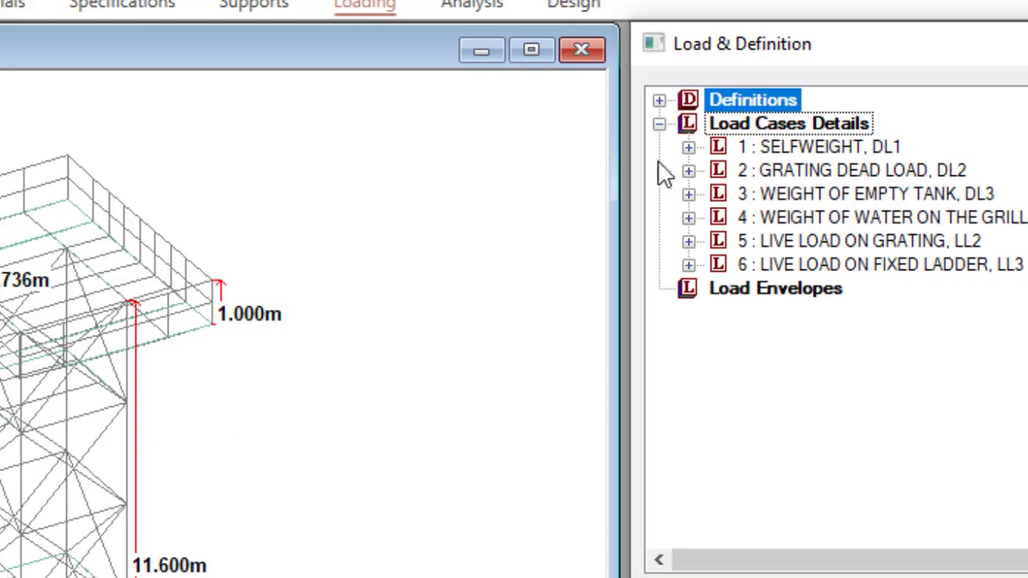
pyautogui.click(688, 147)
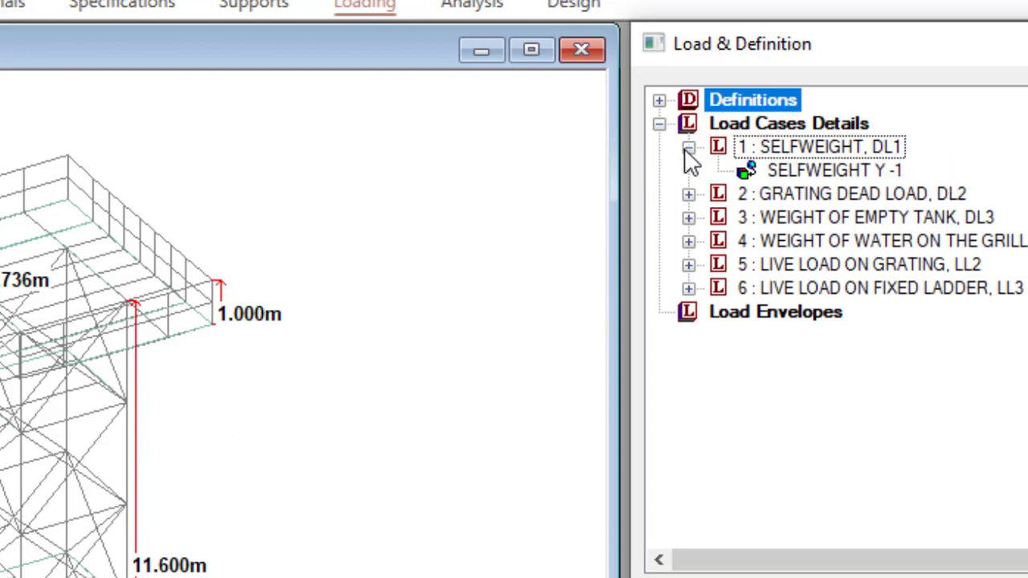
pyautogui.click(688, 195)
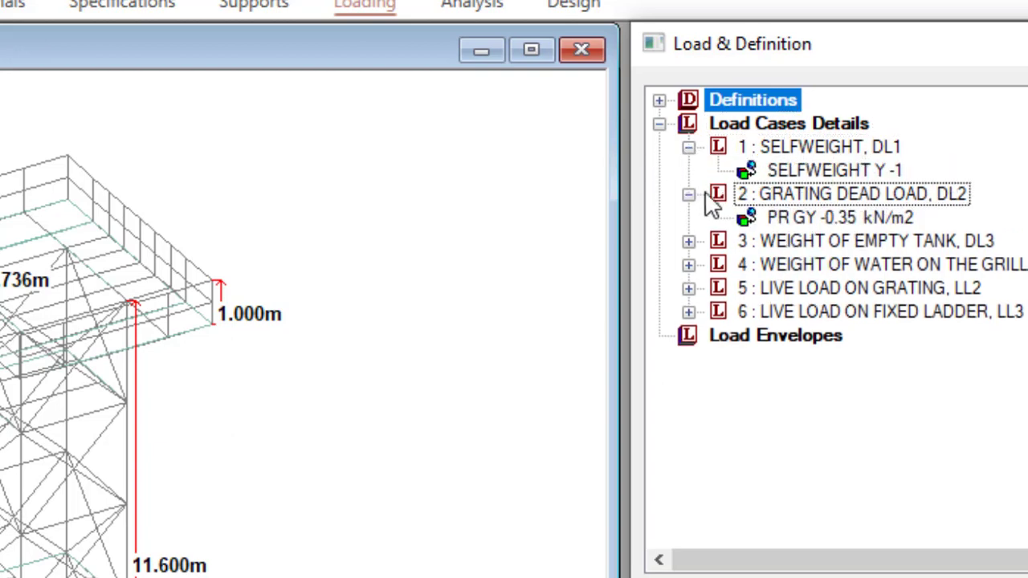
pyautogui.click(689, 241)
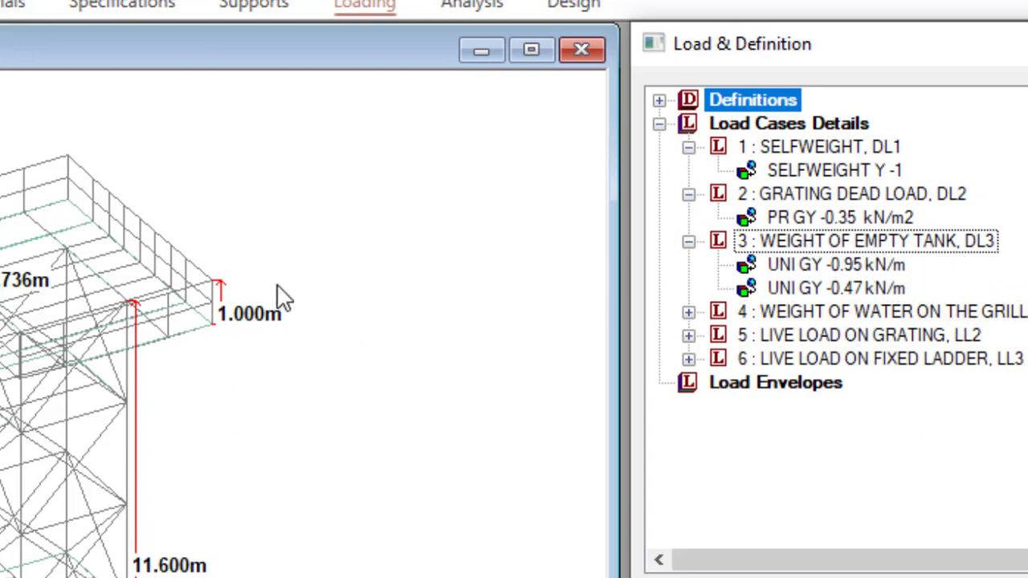
pyautogui.click(688, 313)
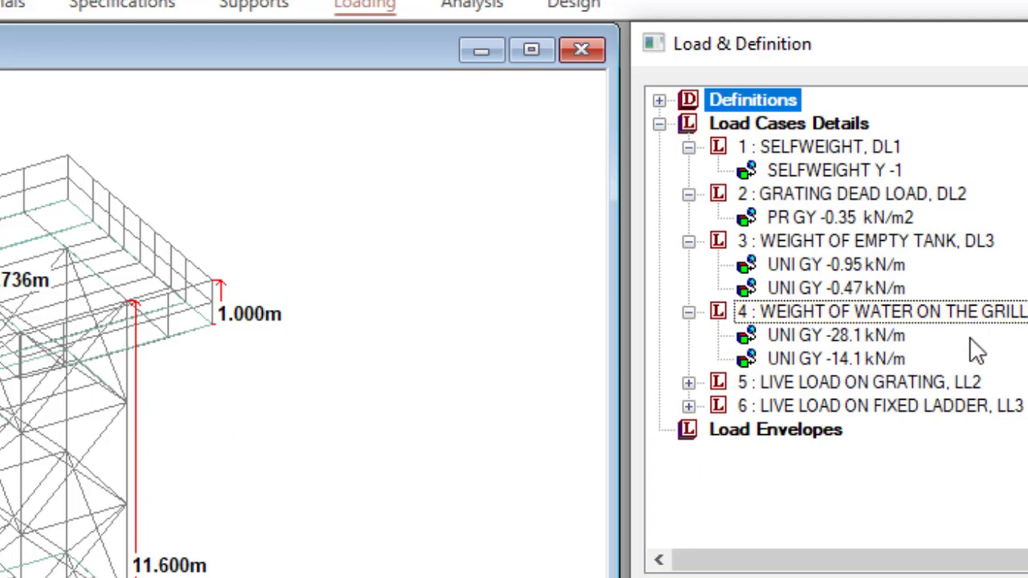
pyautogui.click(689, 383)
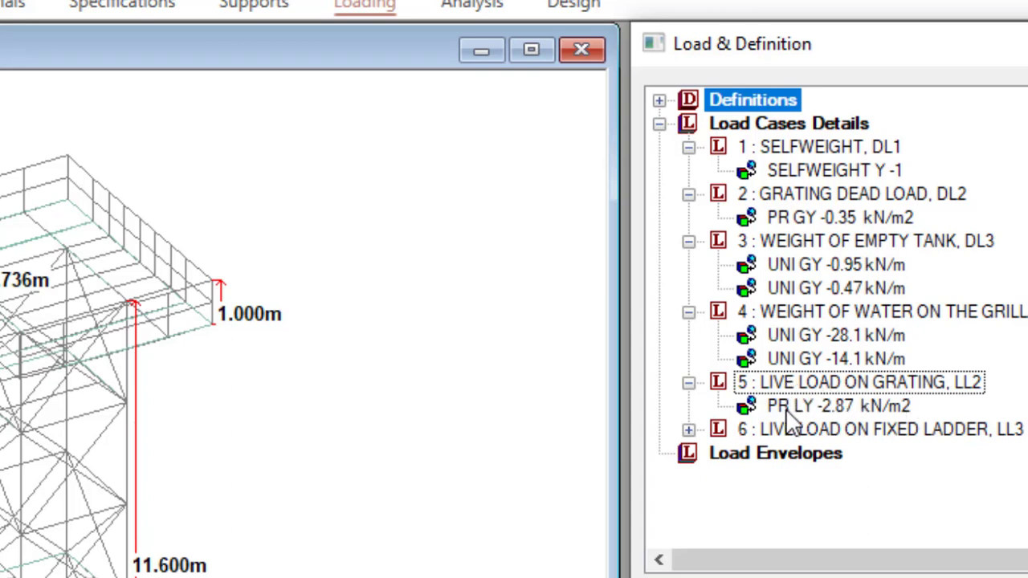
pyautogui.click(689, 432)
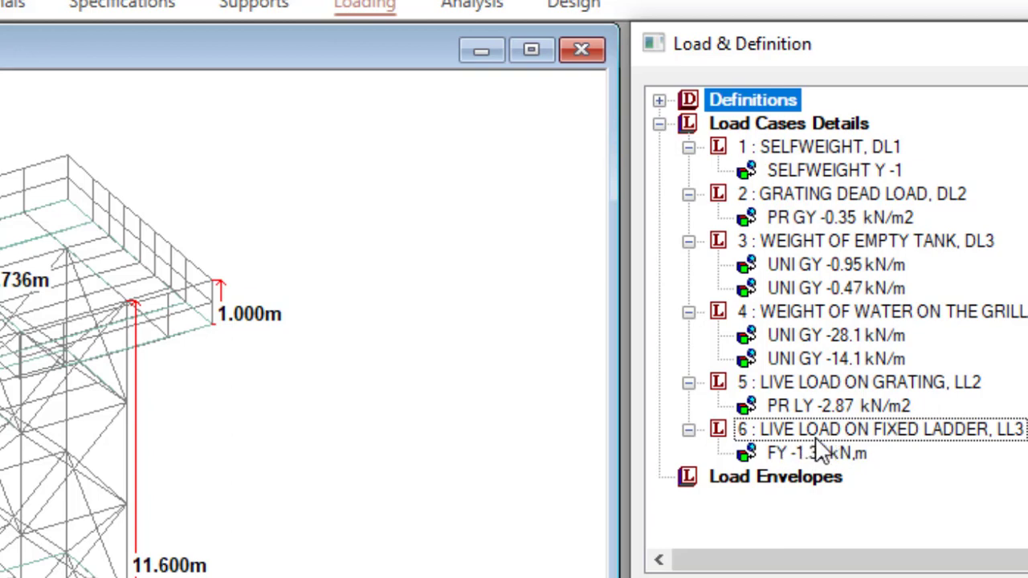
# Display the selfweight, grating dead load, empty tank and water load items one by one on the model to examine their assignments
pyautogui.click(844, 171)
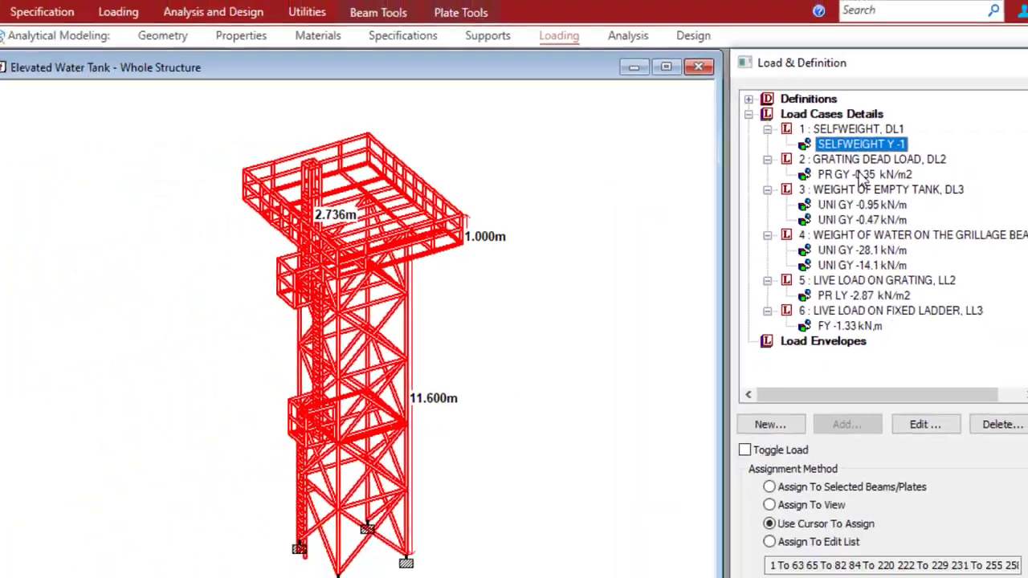
pyautogui.click(860, 176)
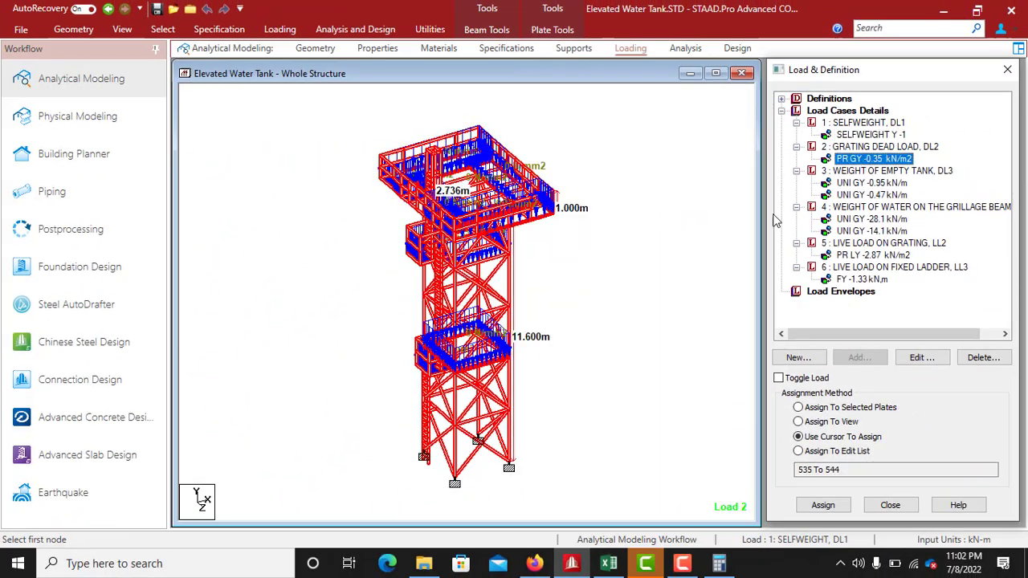
pyautogui.click(739, 227)
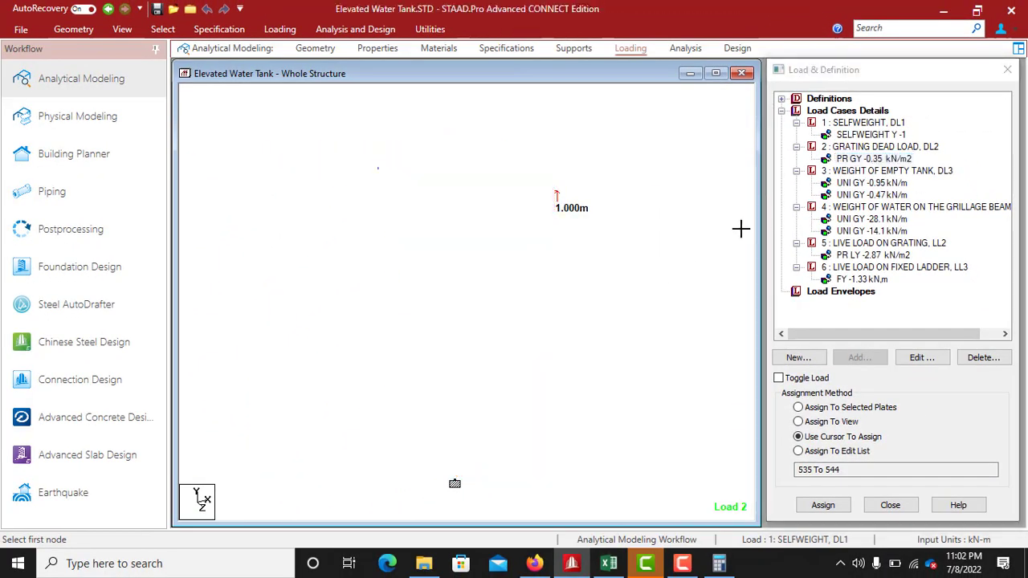
pyautogui.click(861, 183)
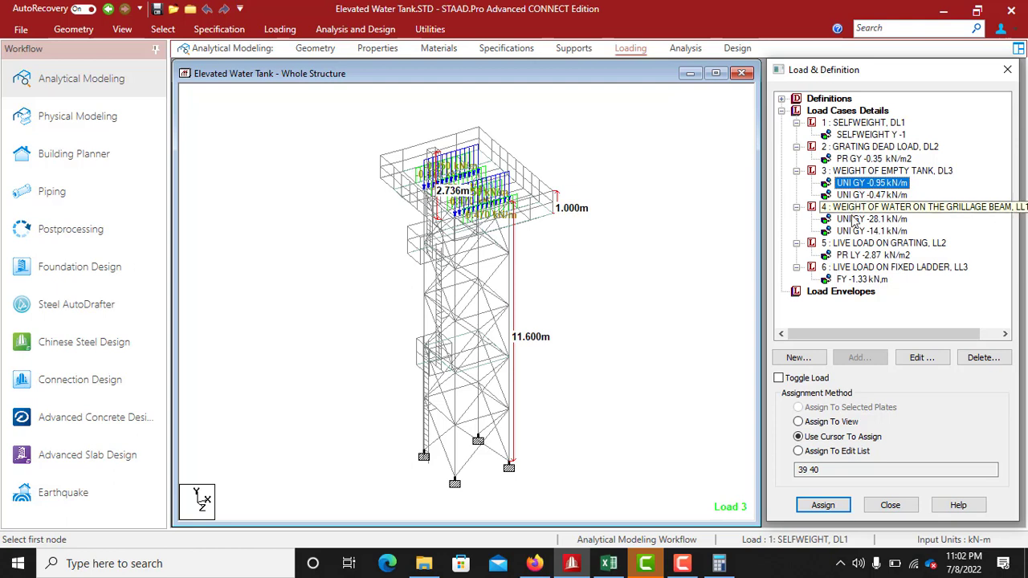
pyautogui.click(864, 196)
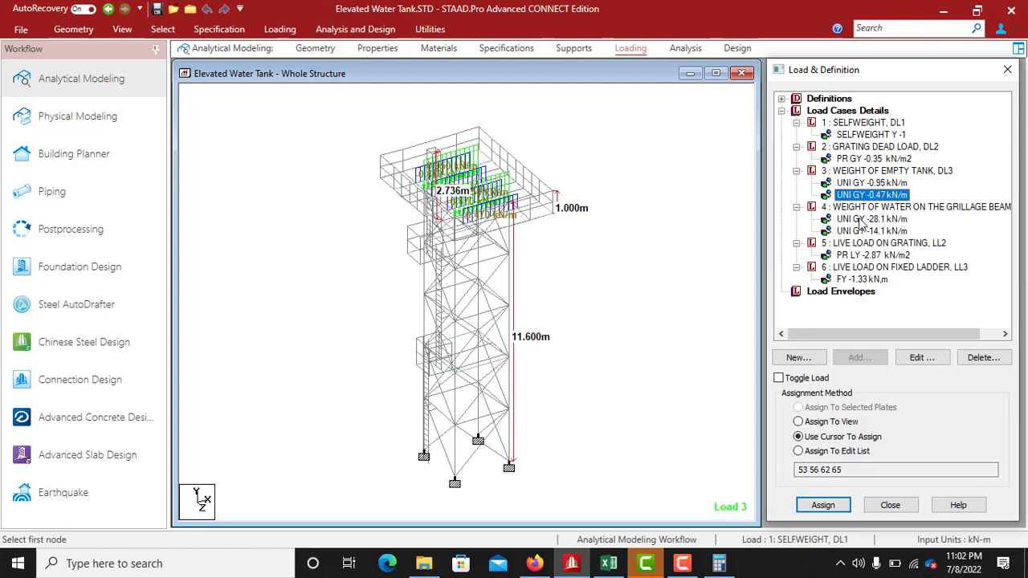
pyautogui.click(861, 220)
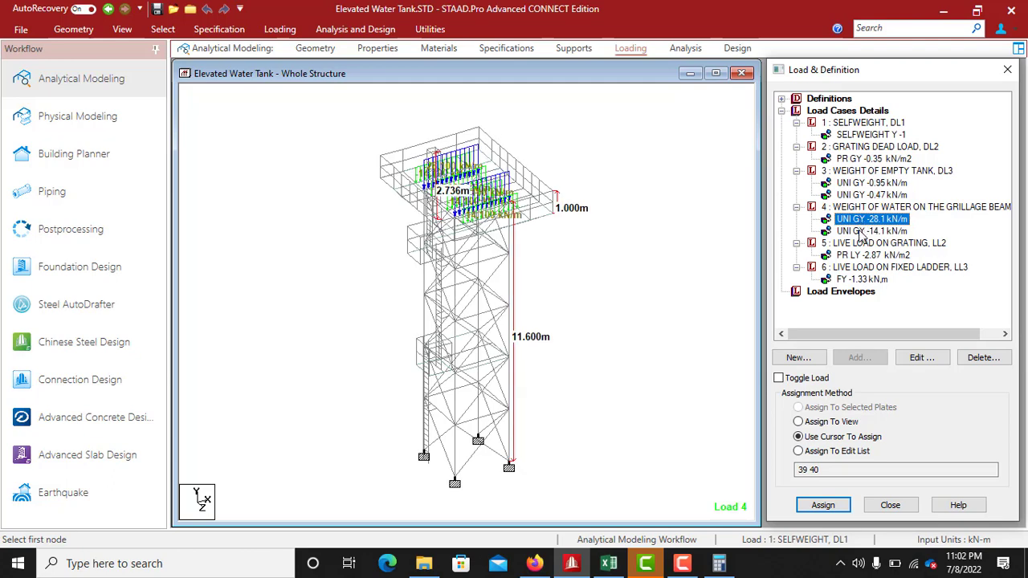
pyautogui.click(862, 231)
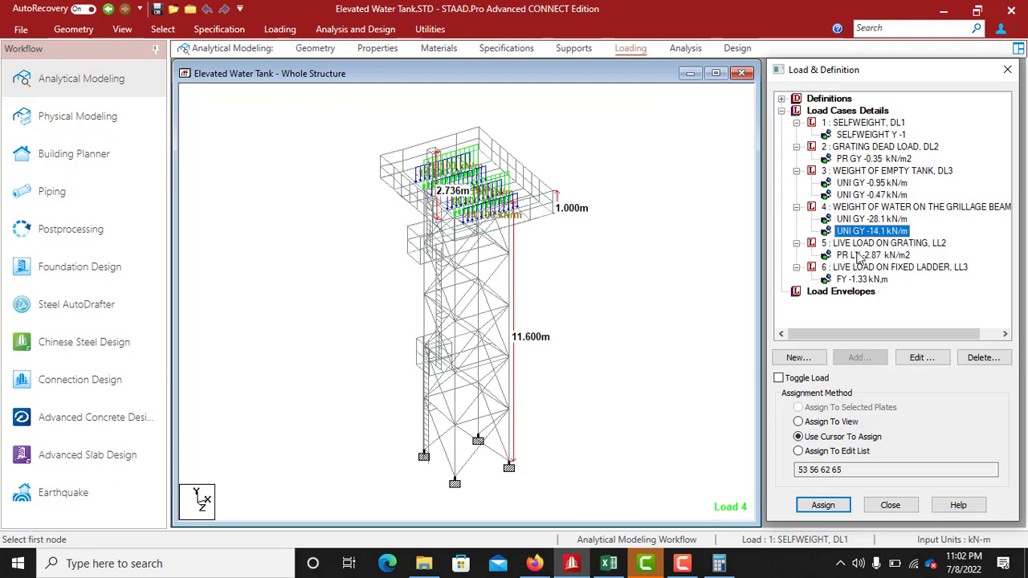
# Change the direction of the -2.87 kN/m2 plate pressure in LIVE LOAD ON GRATING, LL2 to GY
pyautogui.click(857, 256)
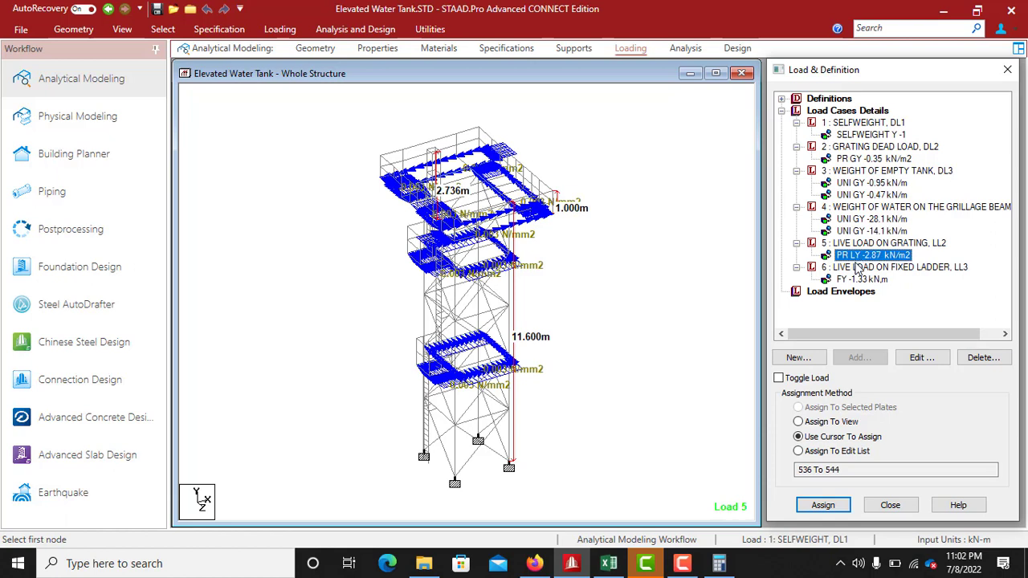
pyautogui.scroll(3, 492, 310)
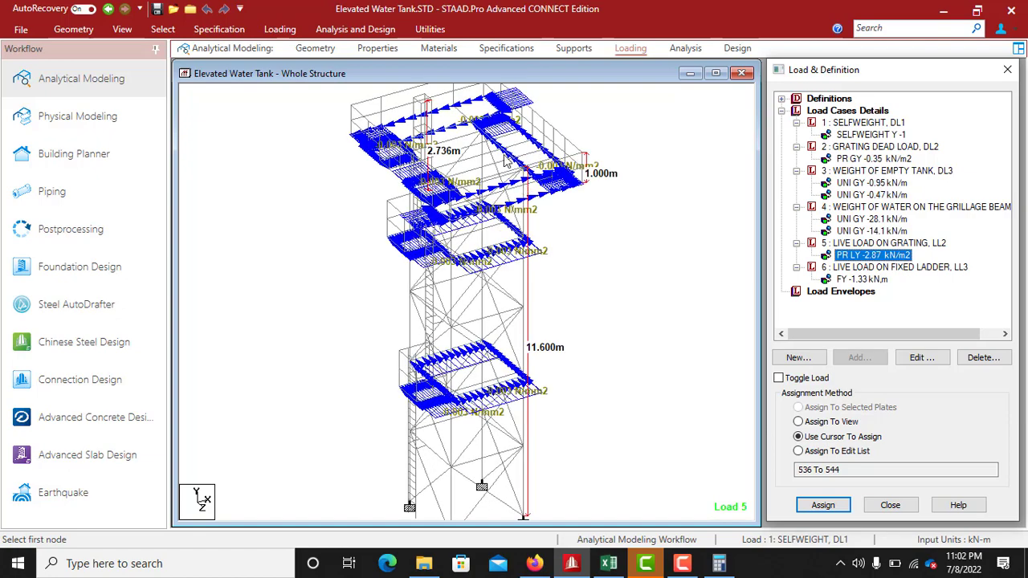
pyautogui.doubleClick(875, 255)
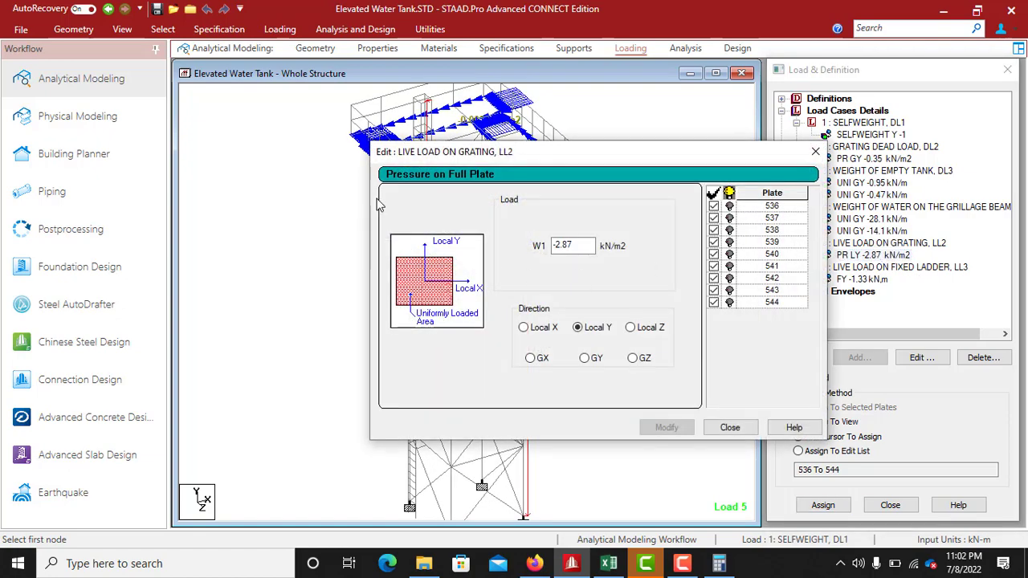
pyautogui.click(210, 212)
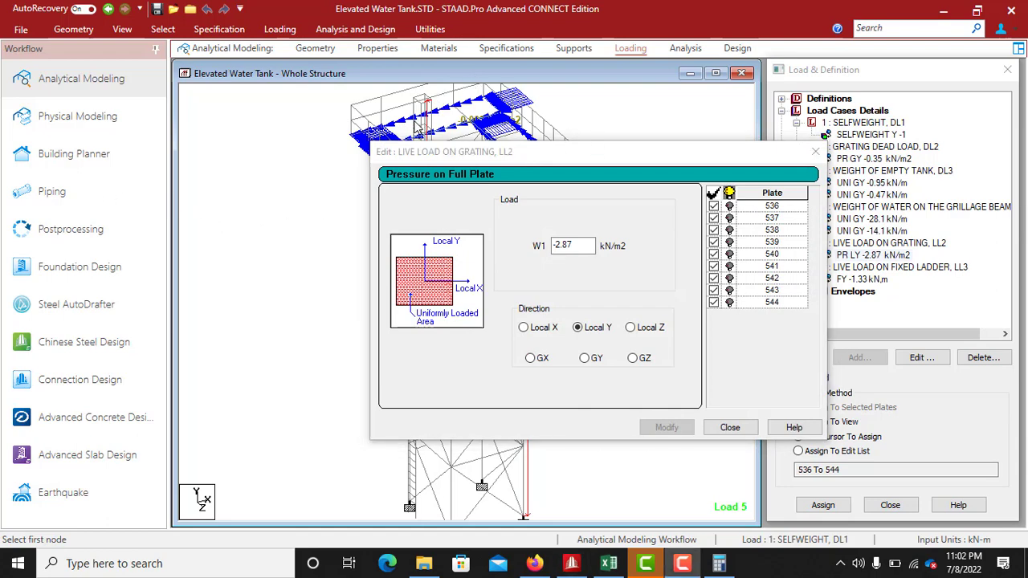
pyautogui.click(585, 359)
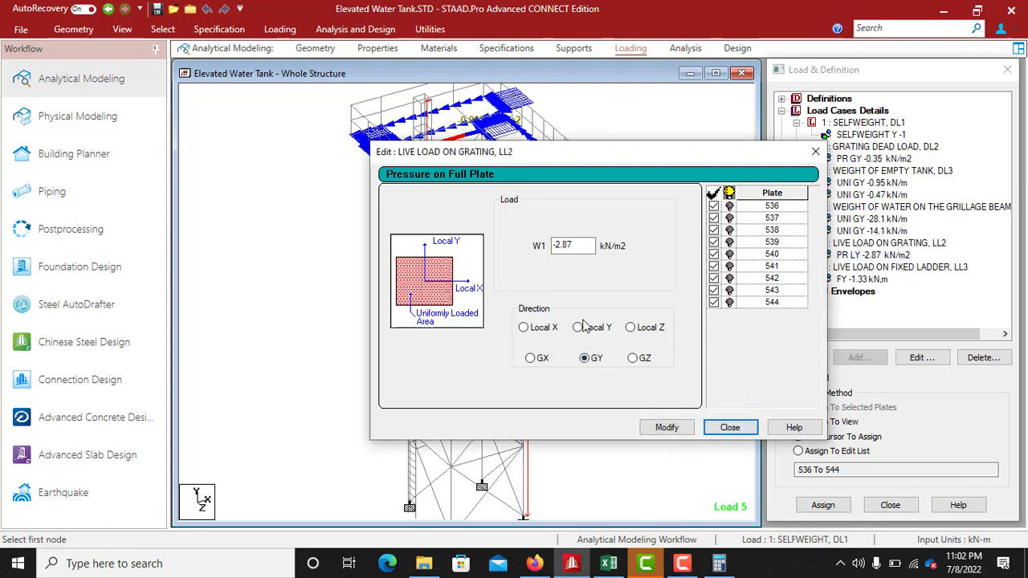
pyautogui.click(667, 428)
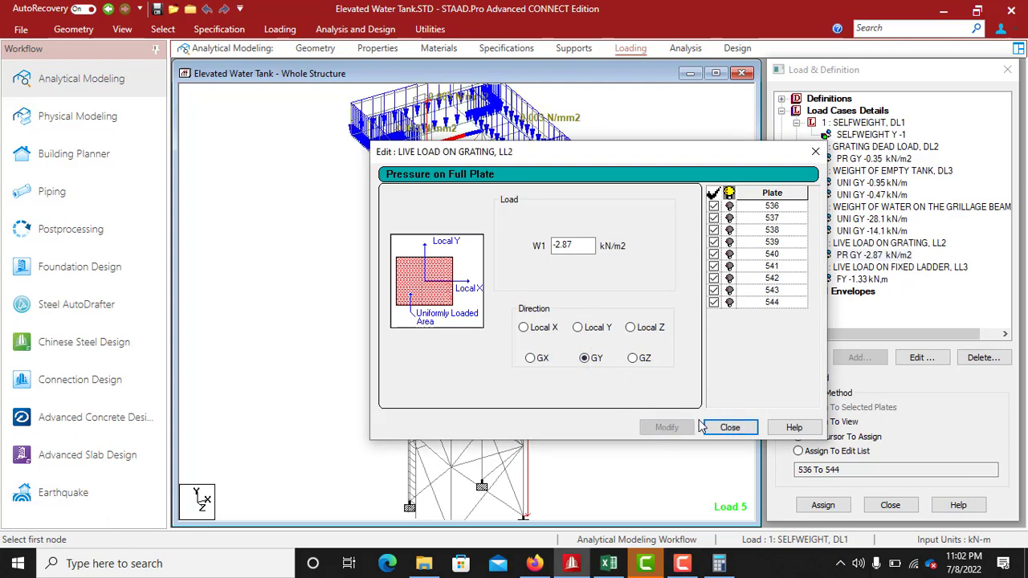
pyautogui.click(727, 428)
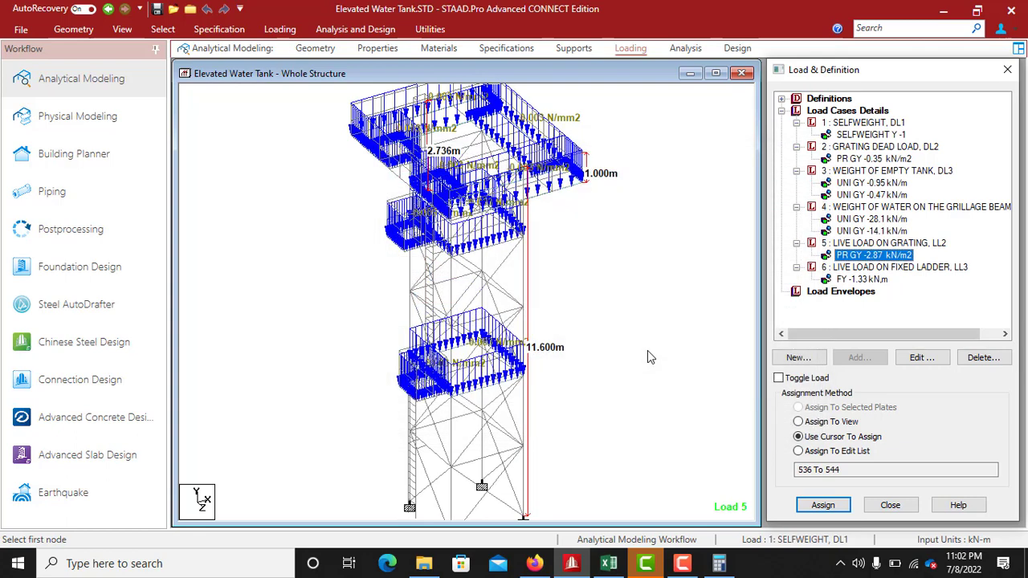
# Display the fixed ladder live load on the model, then collapse all six load cases
pyautogui.click(862, 280)
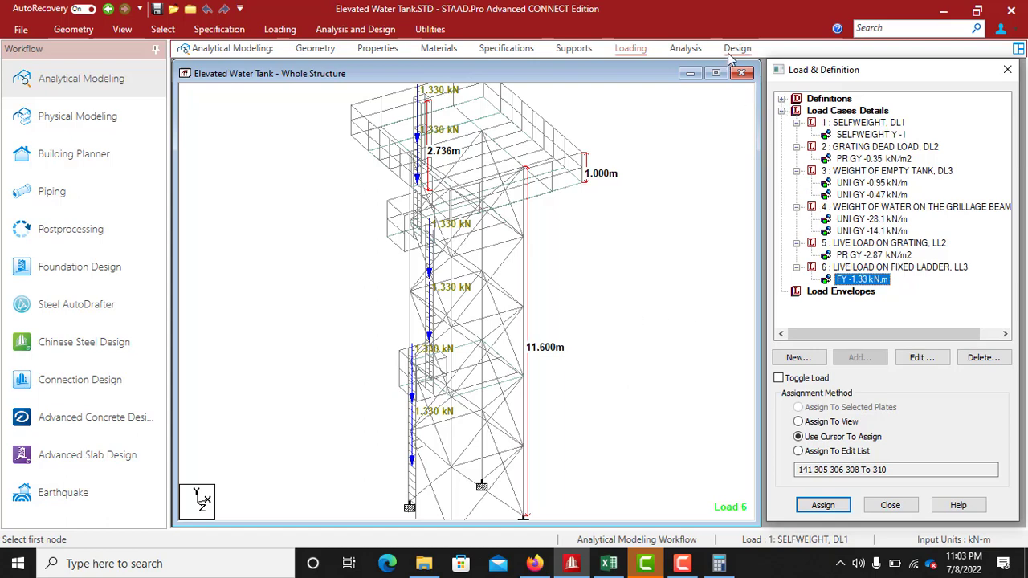
pyautogui.click(795, 122)
pyautogui.click(796, 134)
pyautogui.click(796, 146)
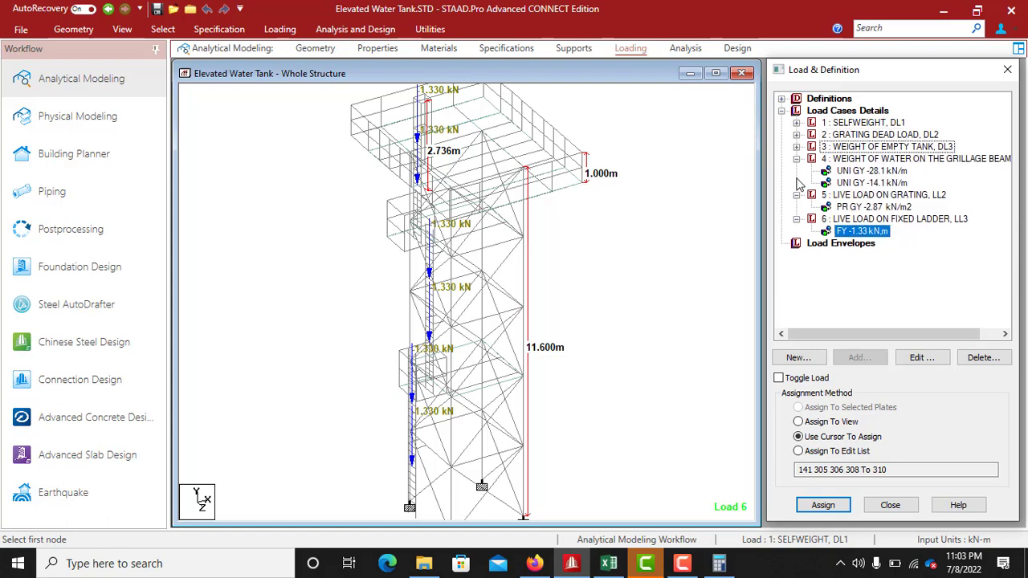
pyautogui.click(795, 158)
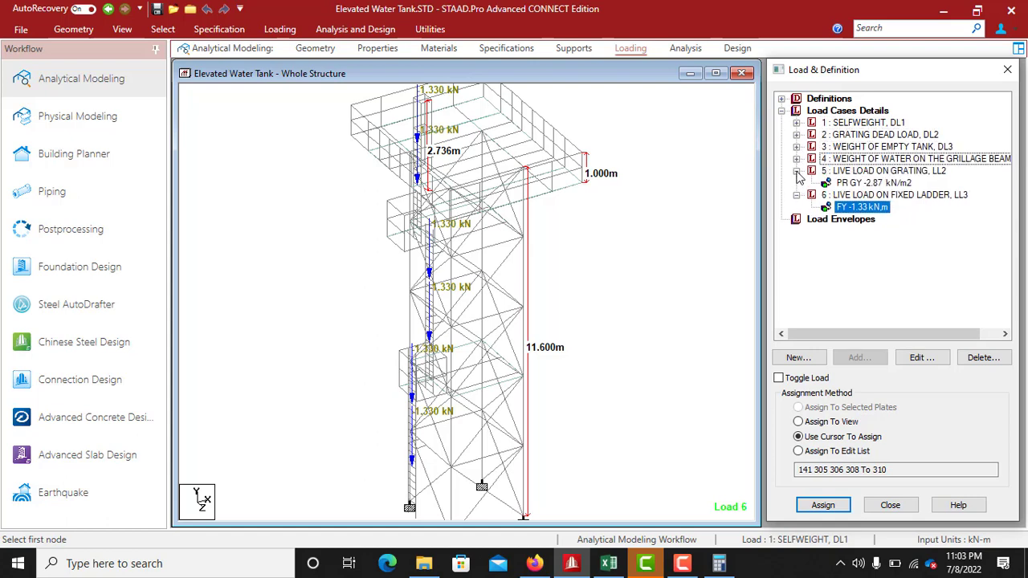
pyautogui.click(796, 171)
pyautogui.click(795, 182)
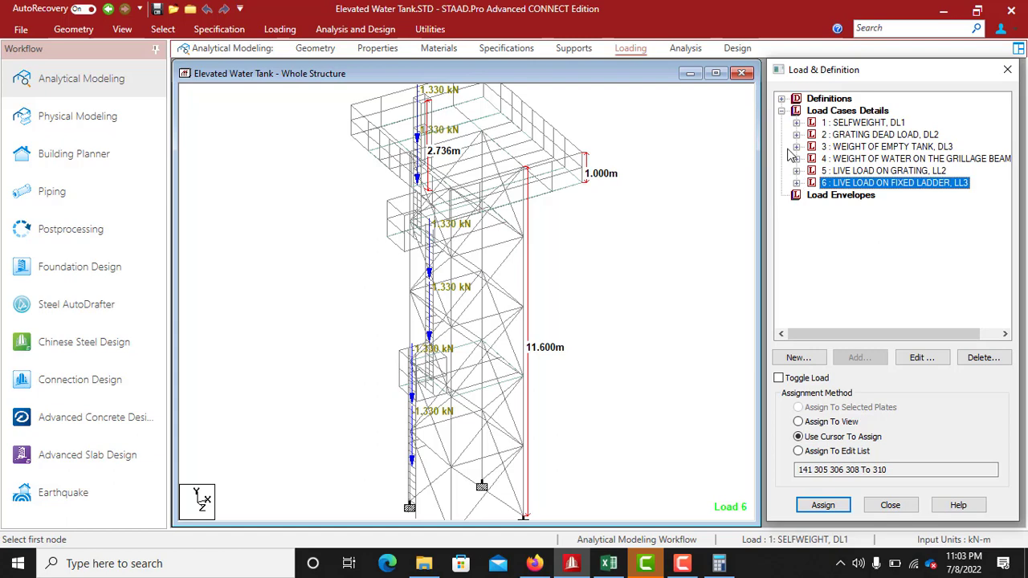
# Add wind definition type 1 with the comment WIND 1 and the code ASCE 7:2016
pyautogui.click(781, 98)
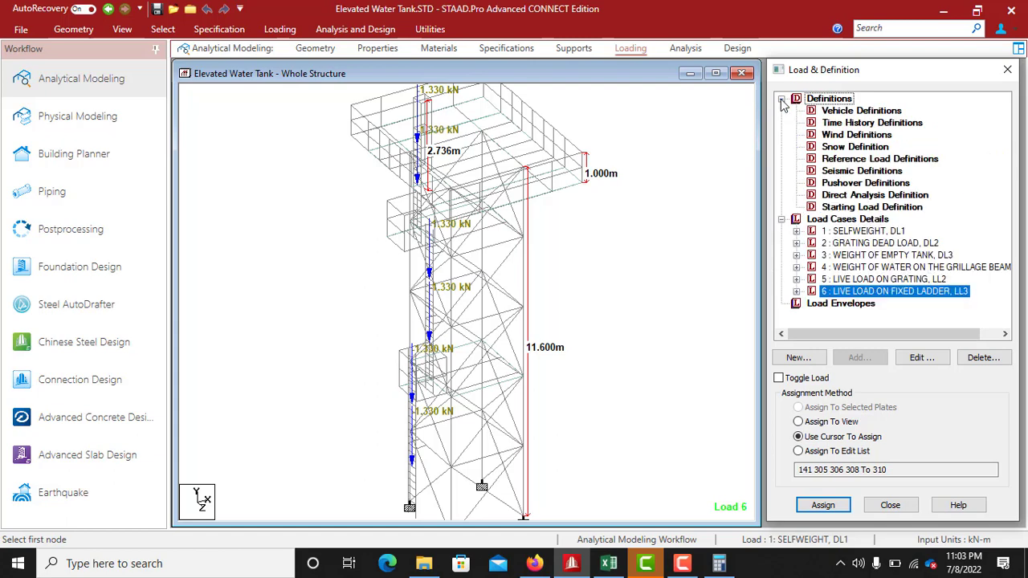
pyautogui.click(851, 135)
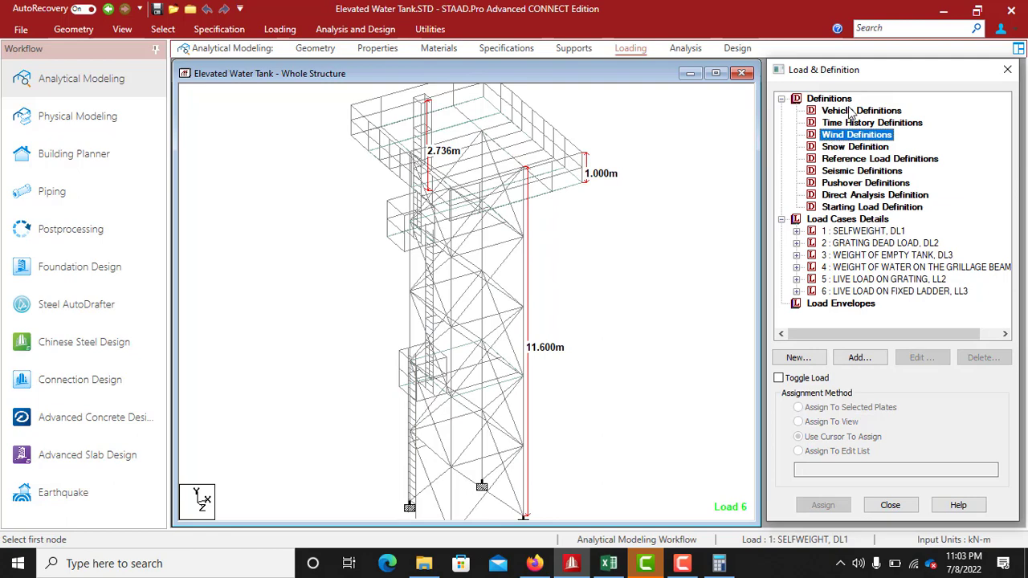
pyautogui.click(858, 359)
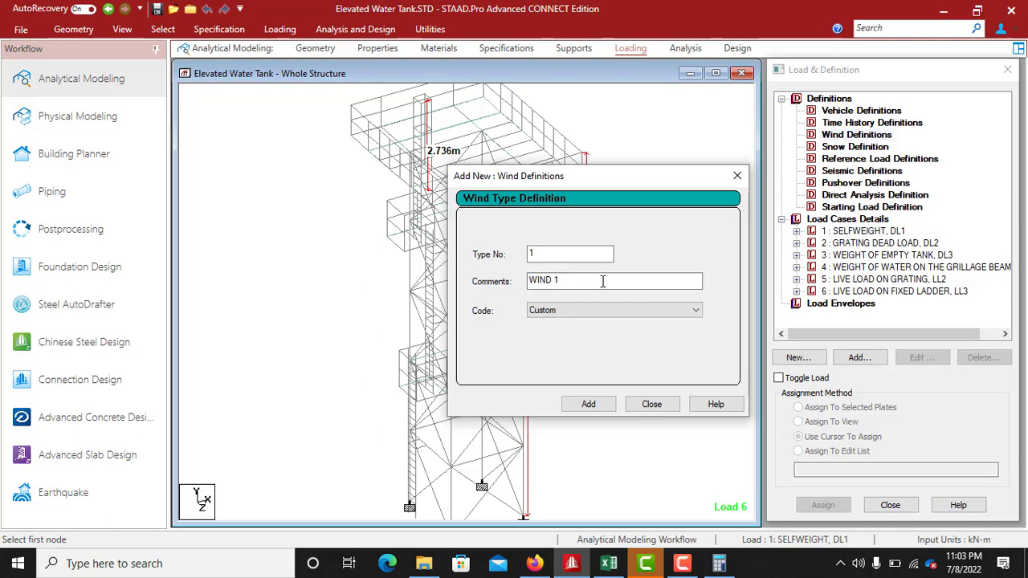
pyautogui.click(560, 312)
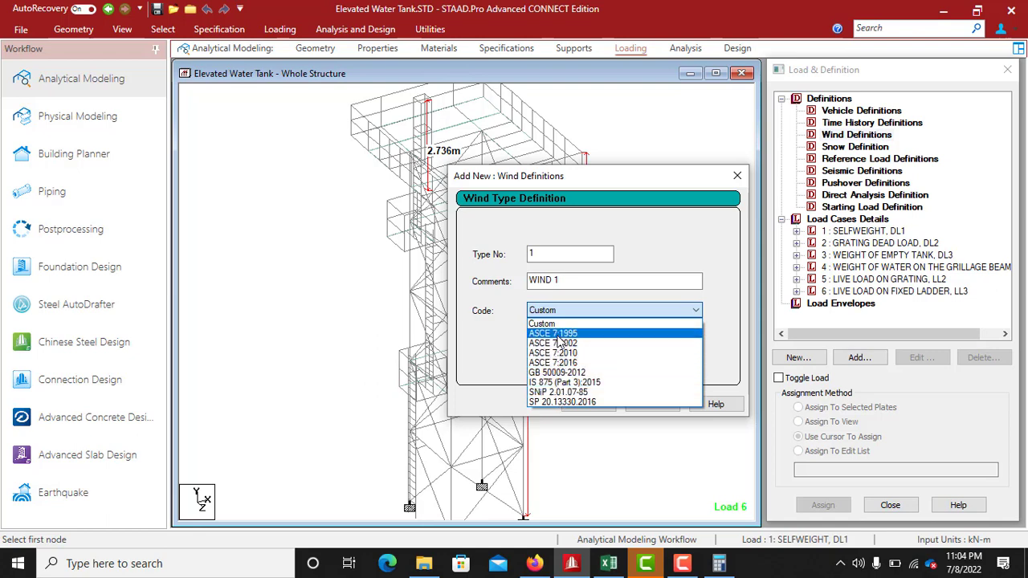
pyautogui.click(564, 365)
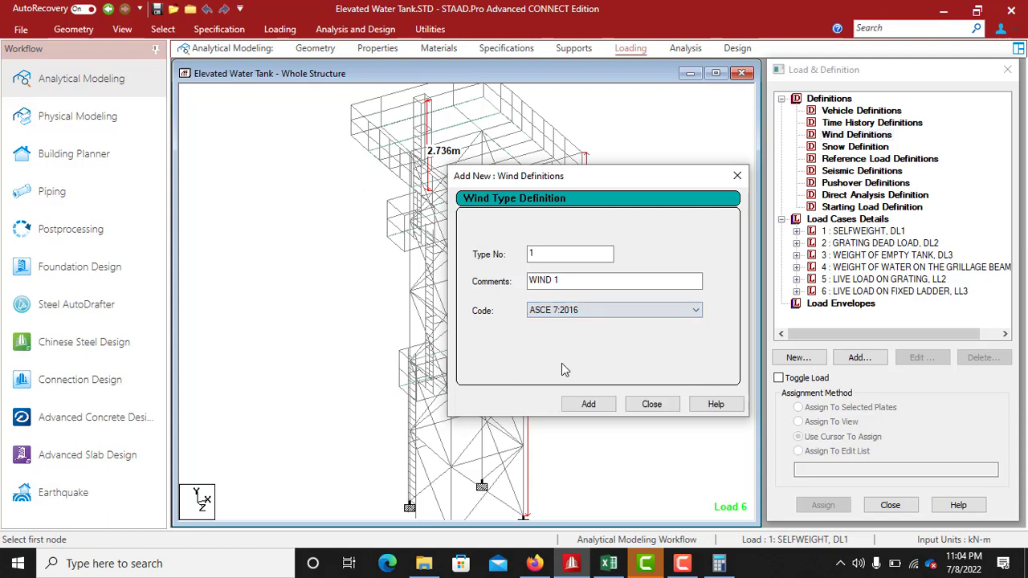
pyautogui.click(589, 405)
pyautogui.click(651, 404)
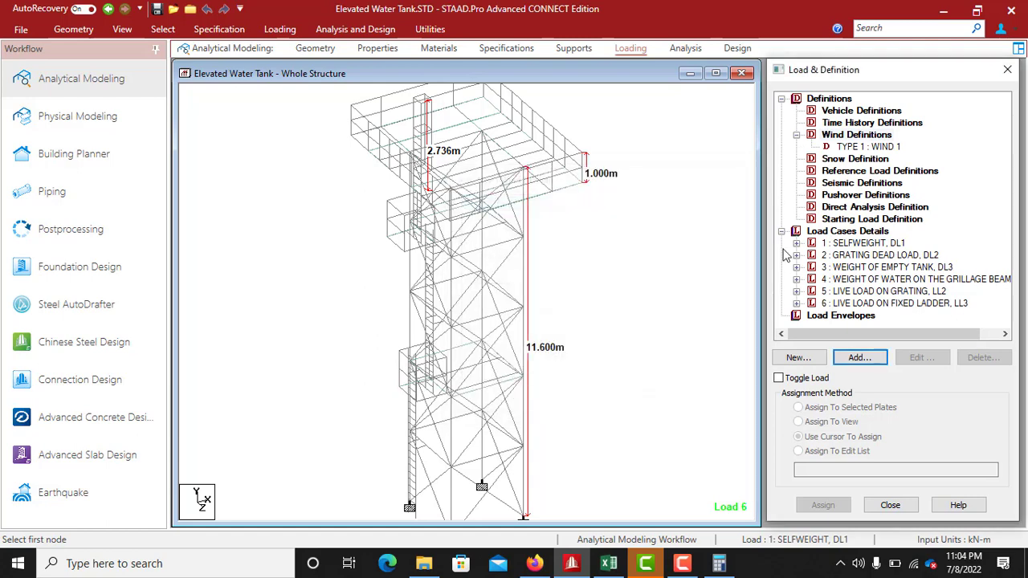
# Add an exposure factor of 0.8 to the WIND 1 definition
pyautogui.click(866, 148)
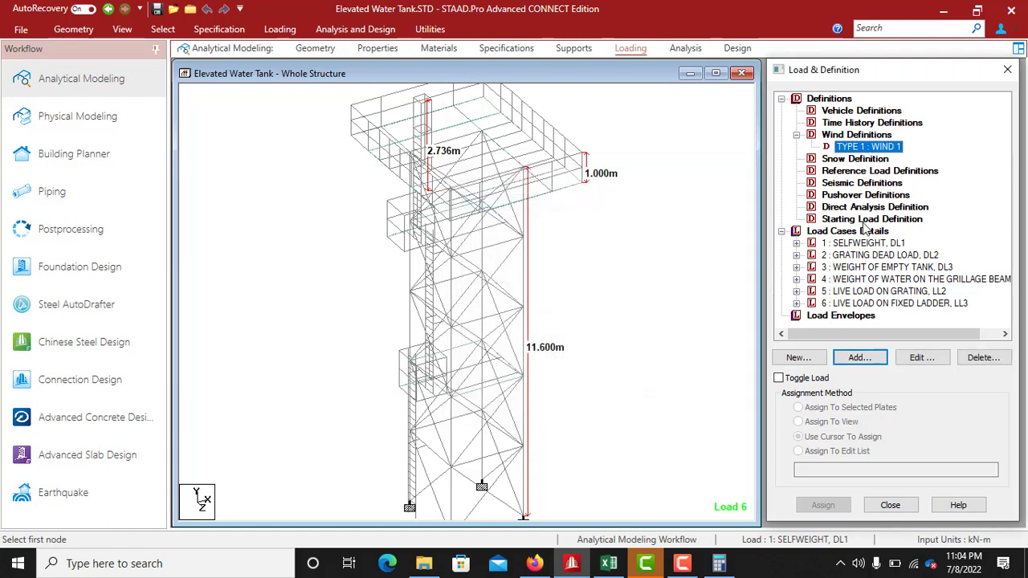
pyautogui.click(860, 359)
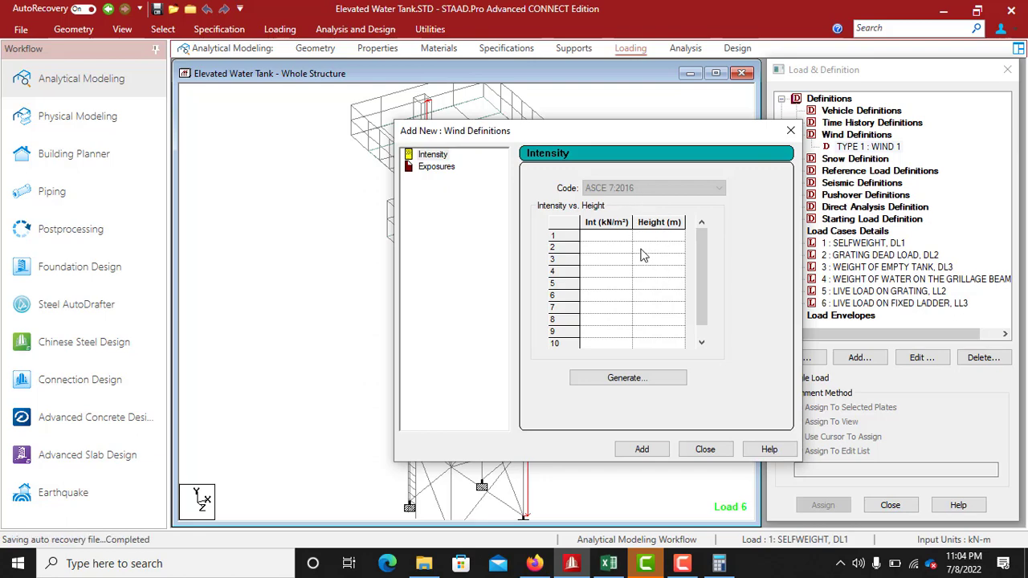
pyautogui.click(437, 168)
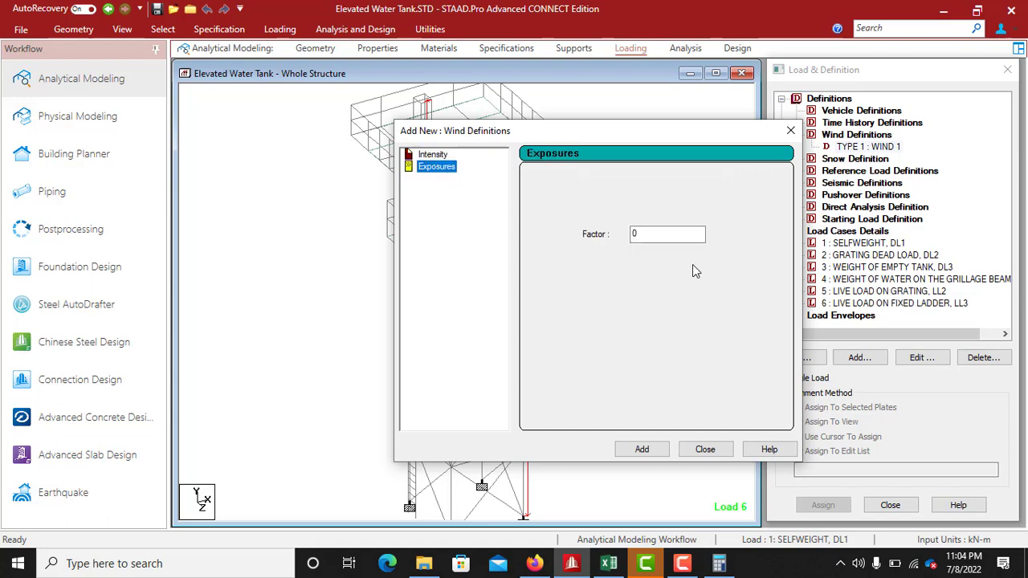
pyautogui.click(652, 235)
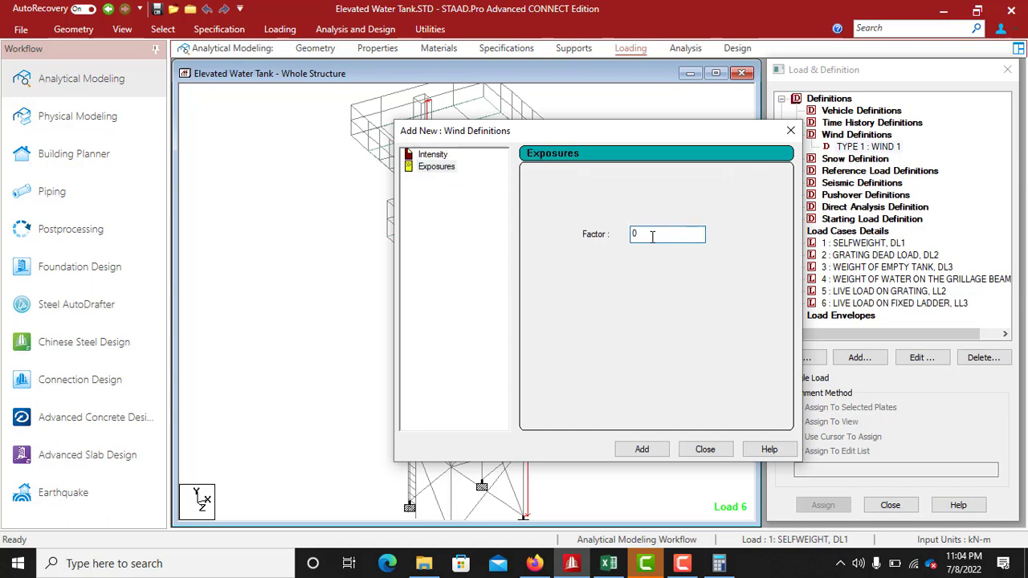
pyautogui.write('.8')
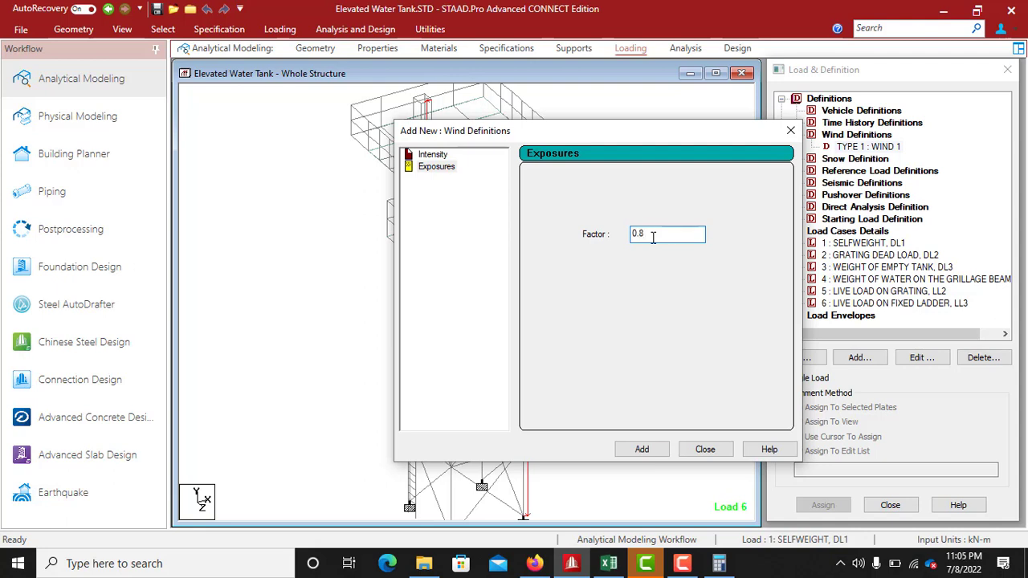
pyautogui.click(642, 450)
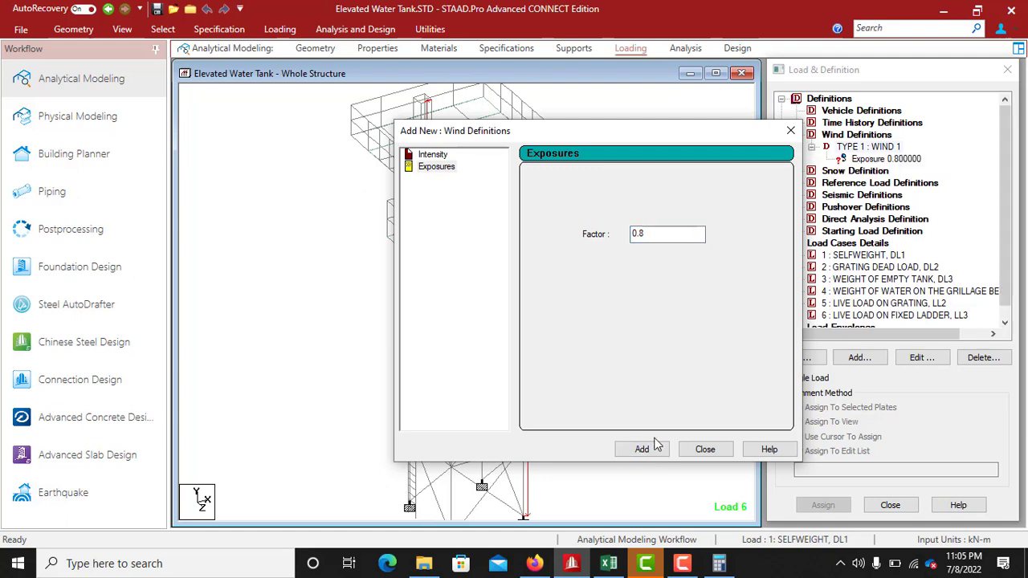
pyautogui.click(705, 450)
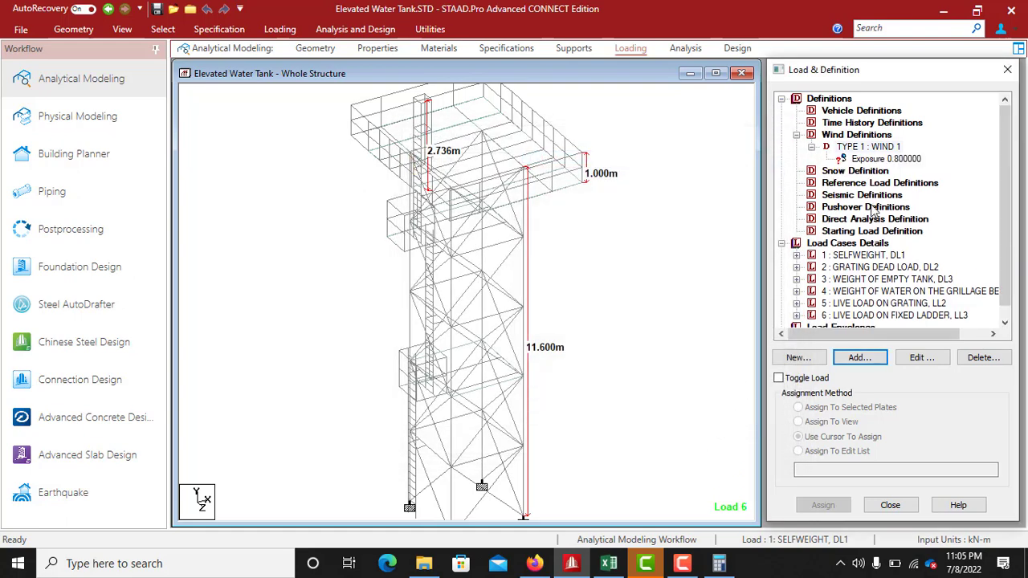
# Open the ASCE-7 intensity generator for the WIND 1 definition
pyautogui.click(867, 147)
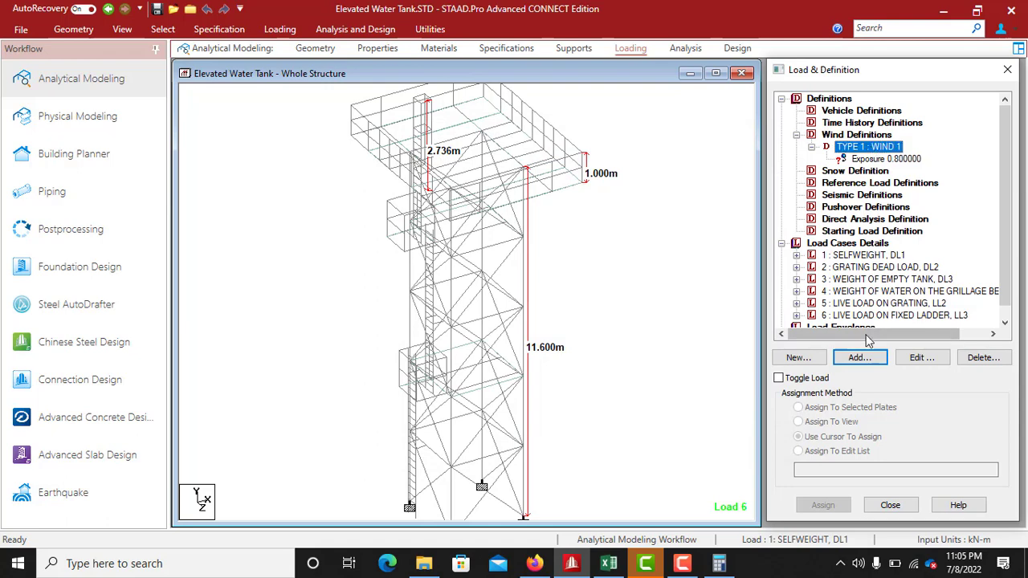
pyautogui.click(858, 358)
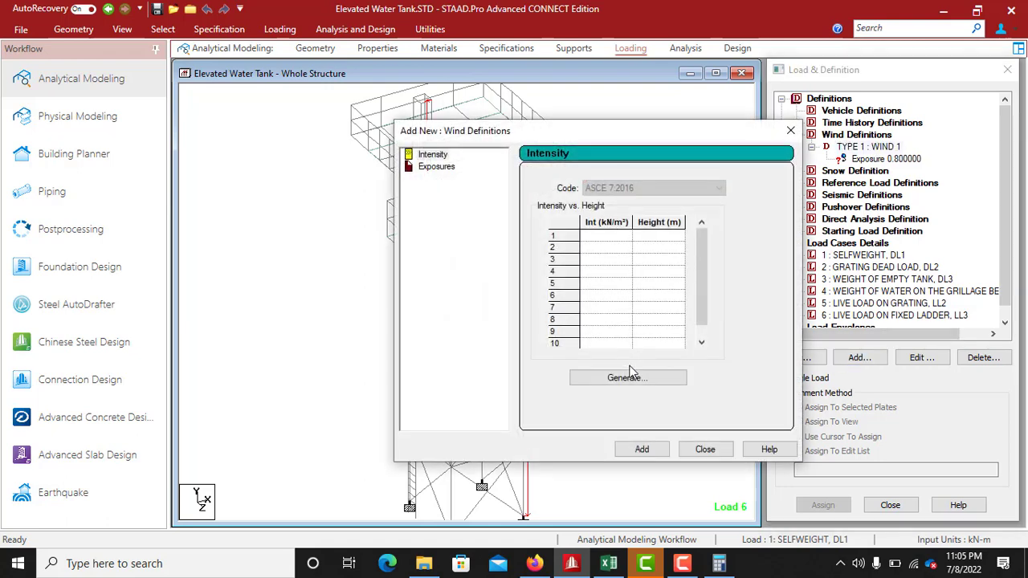
pyautogui.click(628, 379)
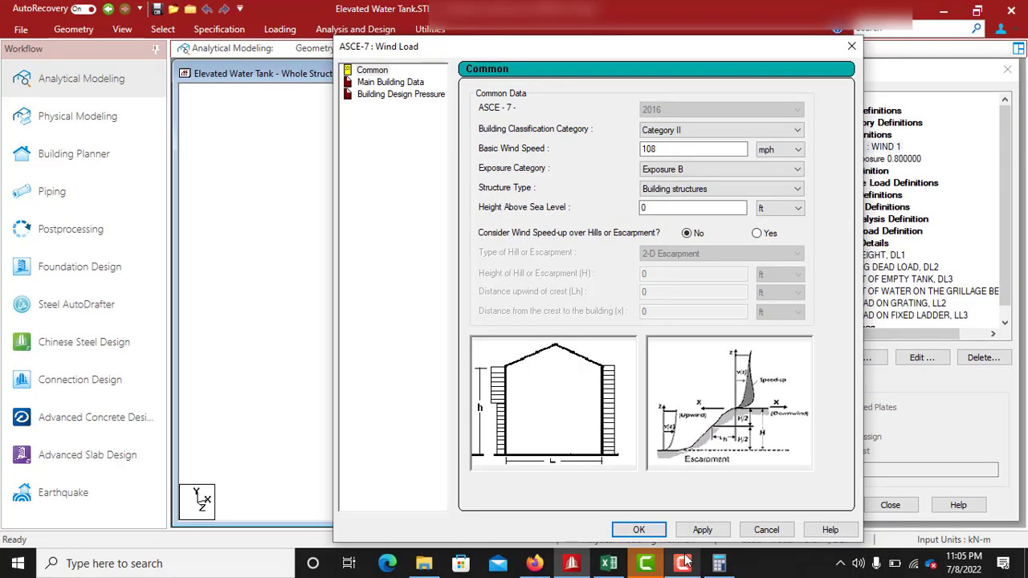
# Switch to Excel and check the wind speed, exposure category and classification in the WIND LOAD input data, returning to STAAD.Pro
pyautogui.click(609, 563)
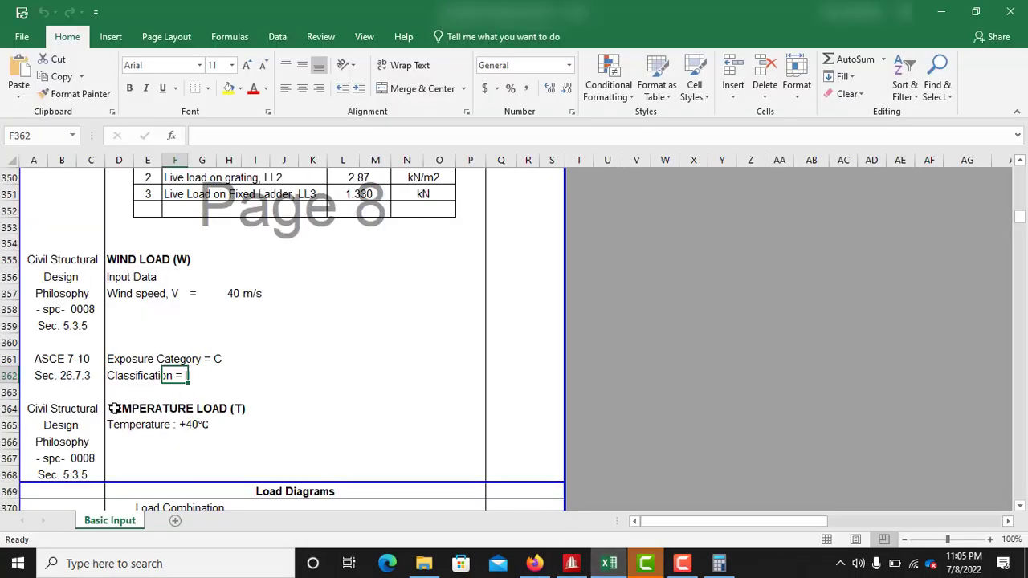
pyautogui.click(122, 381)
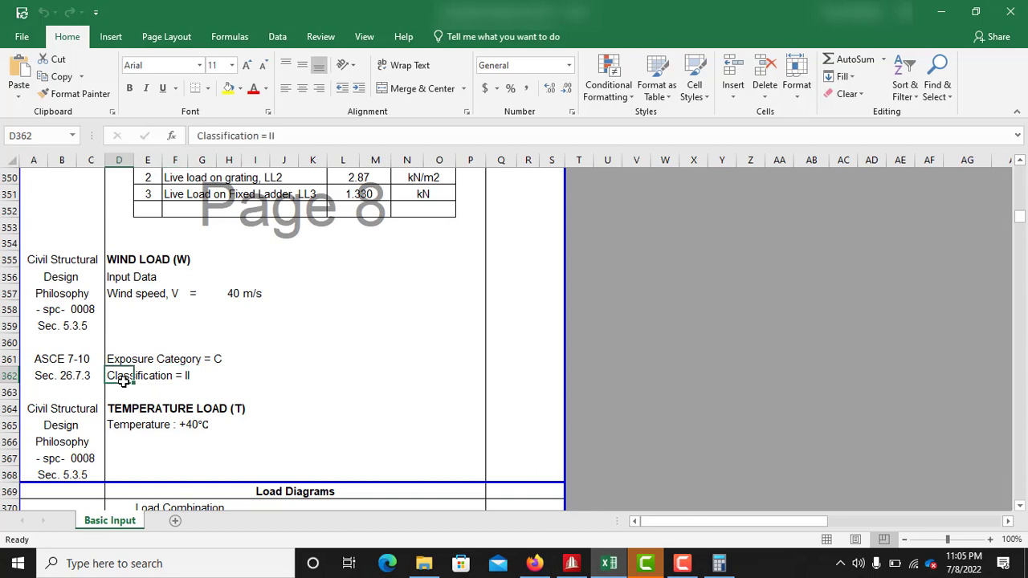
pyautogui.click(237, 294)
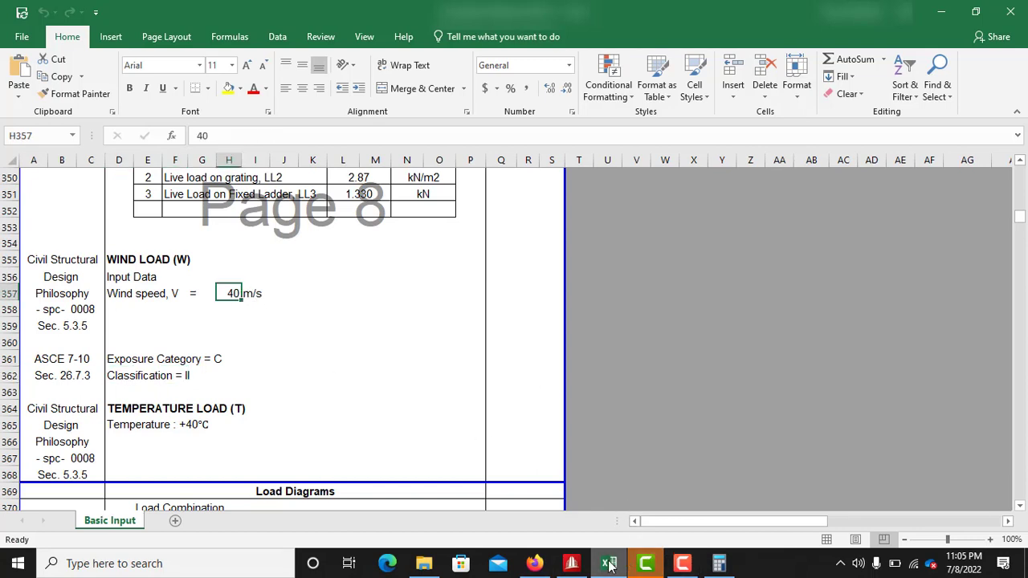
pyautogui.click(571, 563)
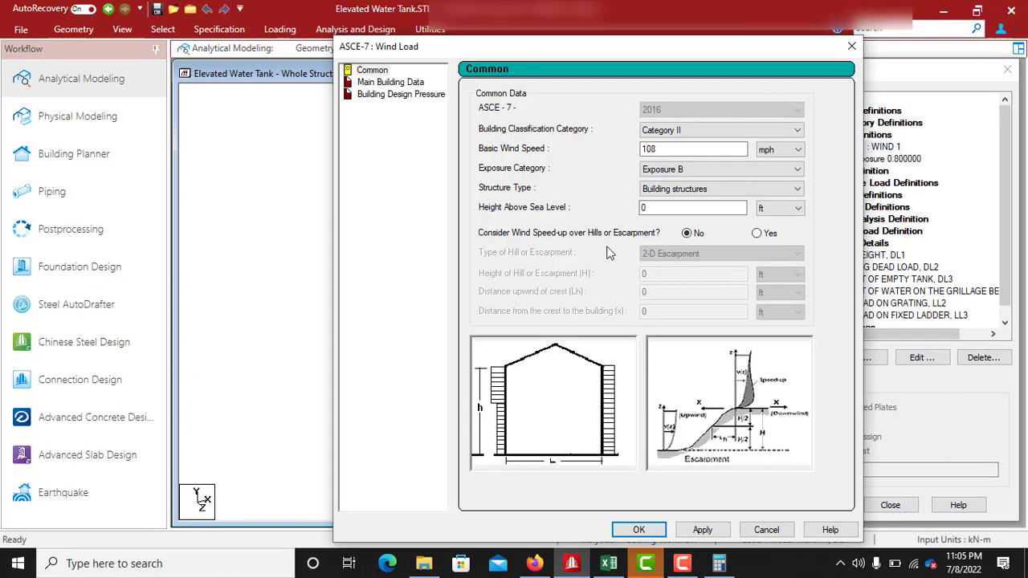
# Set the basic wind speed to 40 m/sec in the ASCE-7 common data
pyautogui.click(774, 152)
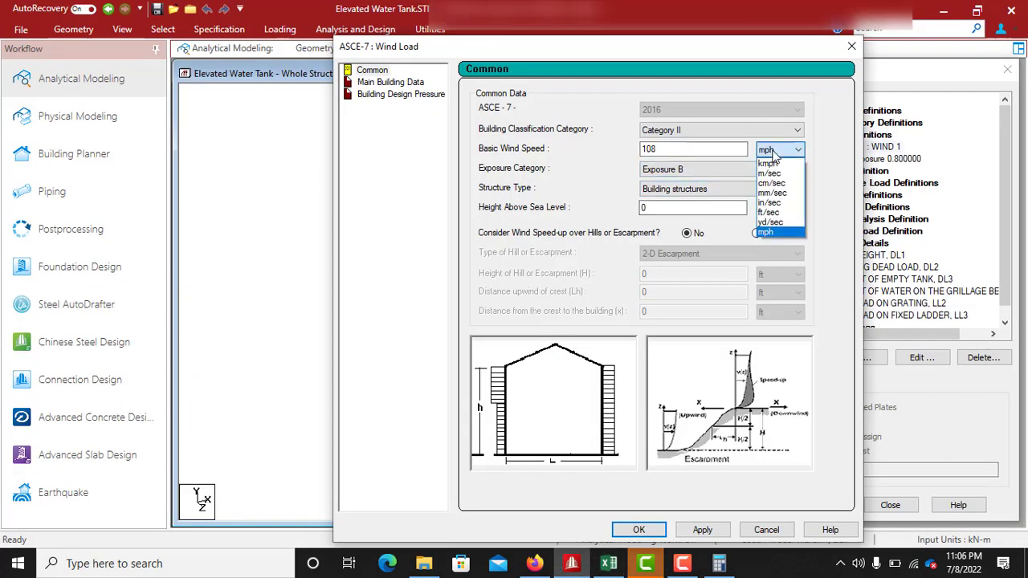
pyautogui.click(771, 173)
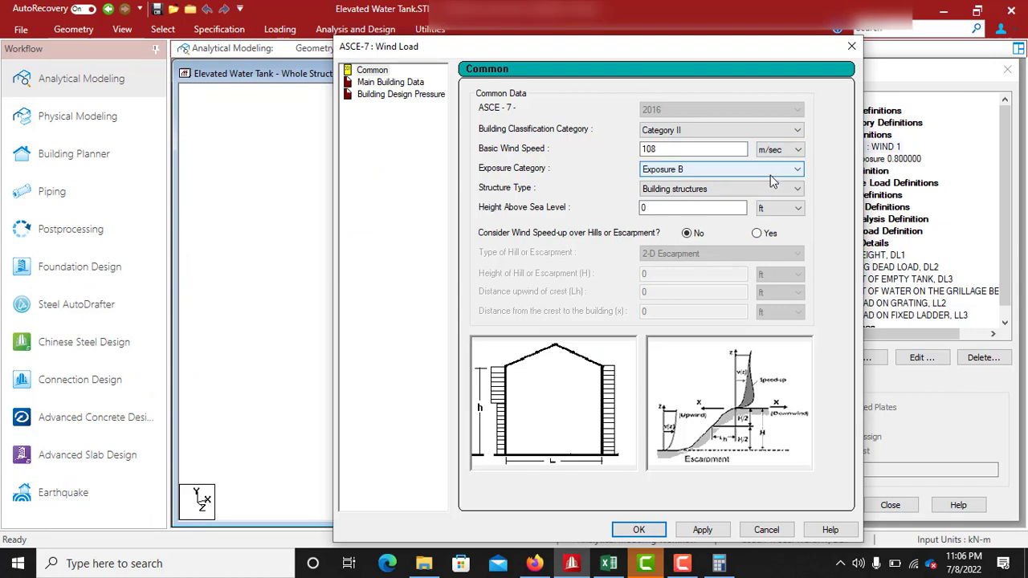
pyautogui.moveTo(671, 150); pyautogui.dragTo(640, 158)
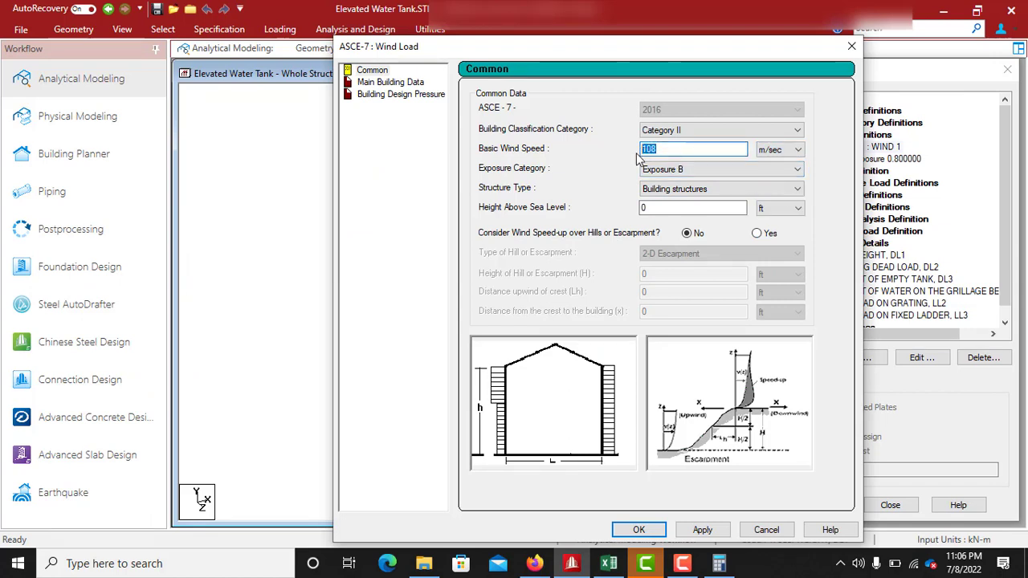
pyautogui.write('40')
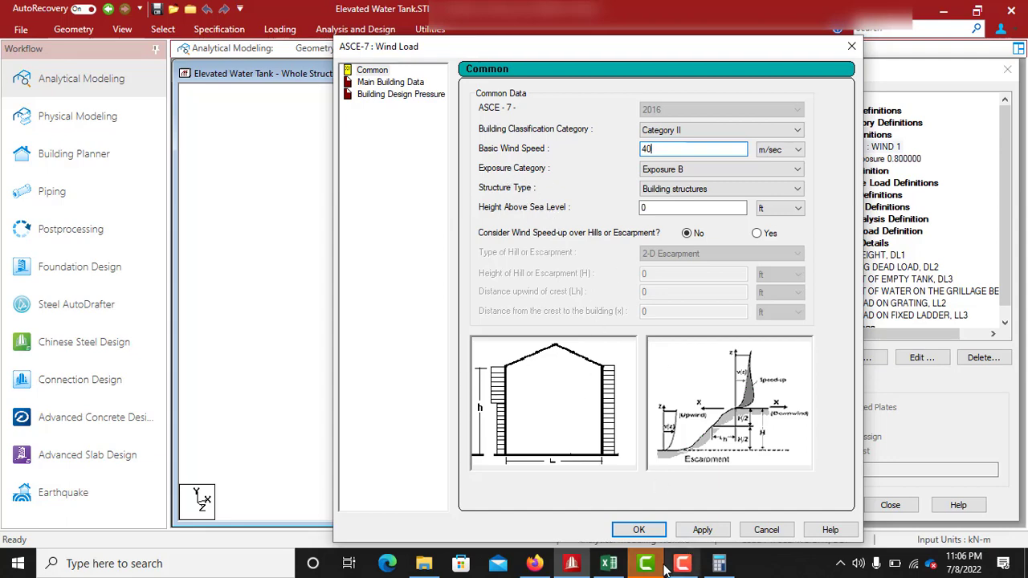
# Check the exposure category in the Excel sheet and set it to Exposure C, keeping Building structures as the structure type
pyautogui.click(609, 563)
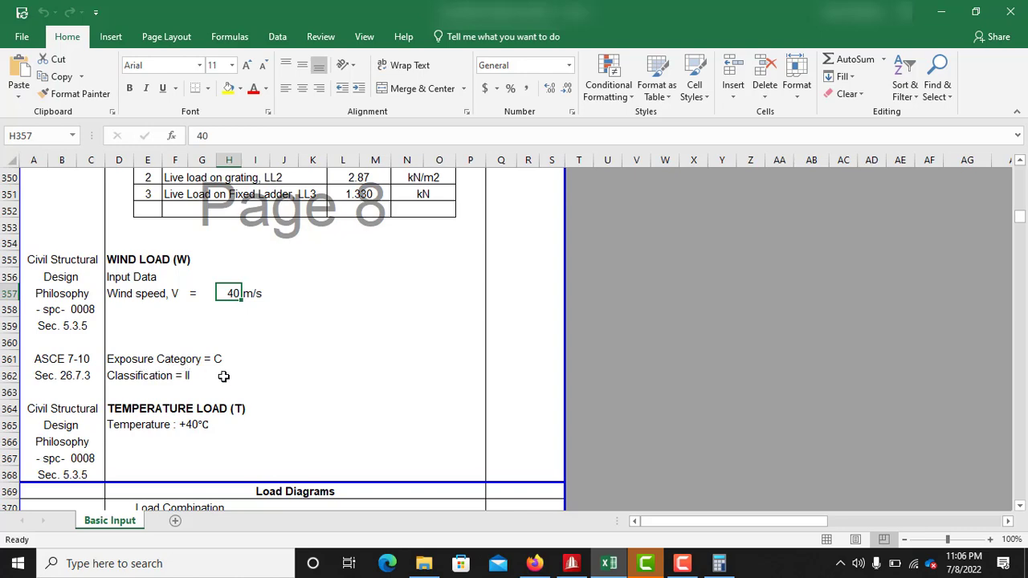
pyautogui.click(572, 563)
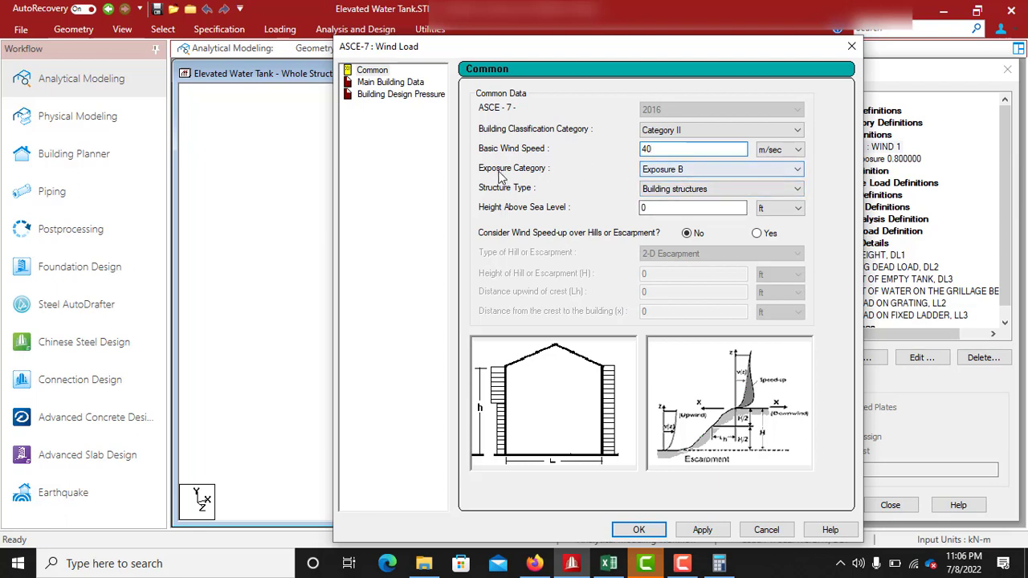
pyautogui.click(732, 175)
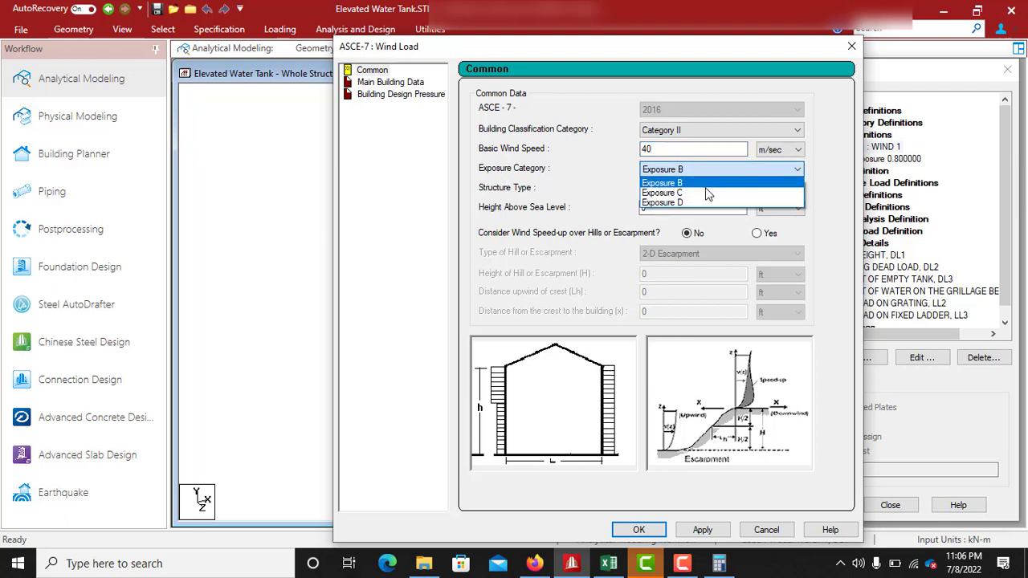
pyautogui.click(683, 193)
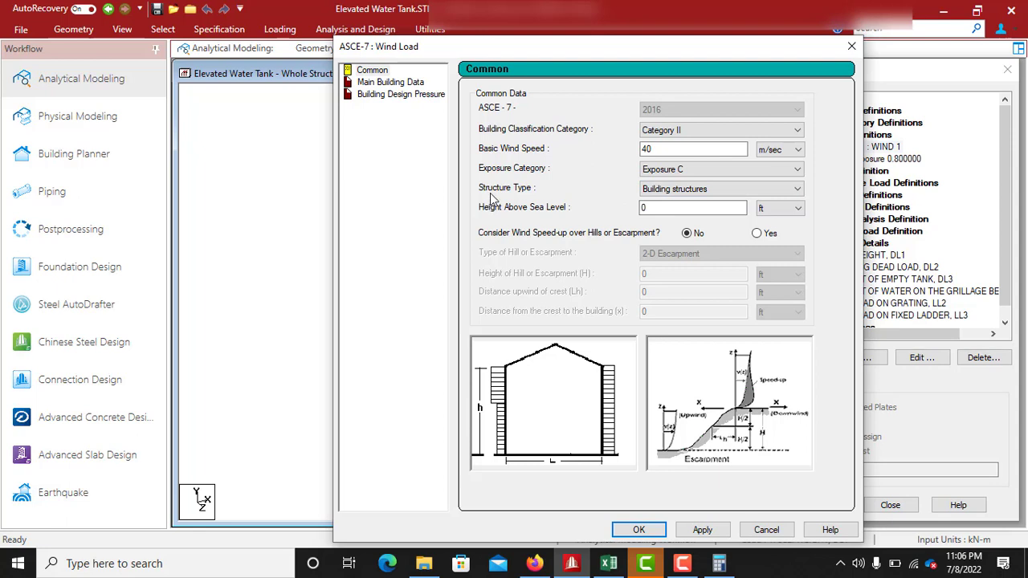
pyautogui.click(726, 189)
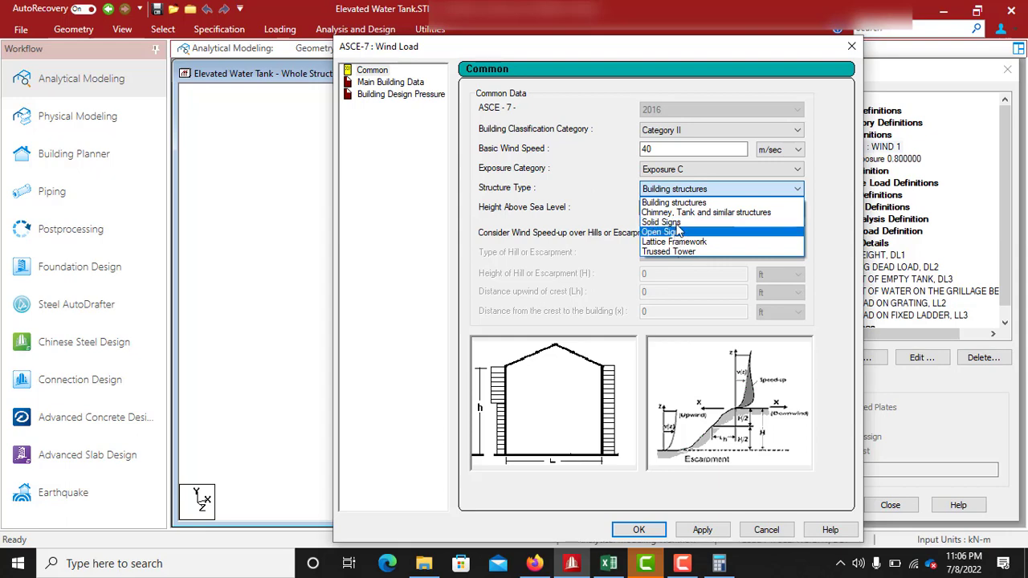
pyautogui.click(681, 193)
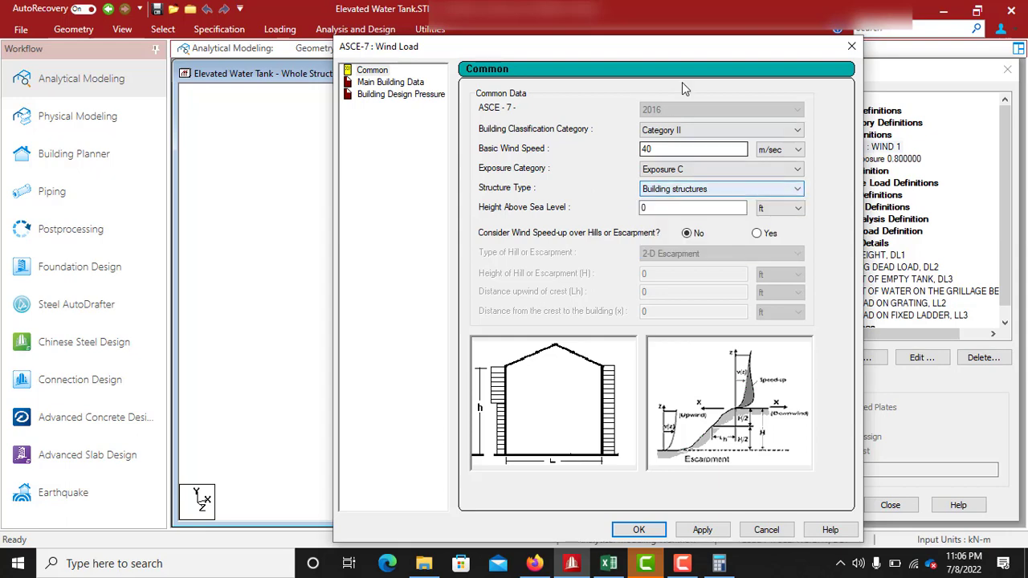
# Consult the tower height in the calculator and set the height above sea level to 14.336 m
pyautogui.moveTo(682, 47); pyautogui.dragTo(541, 50)
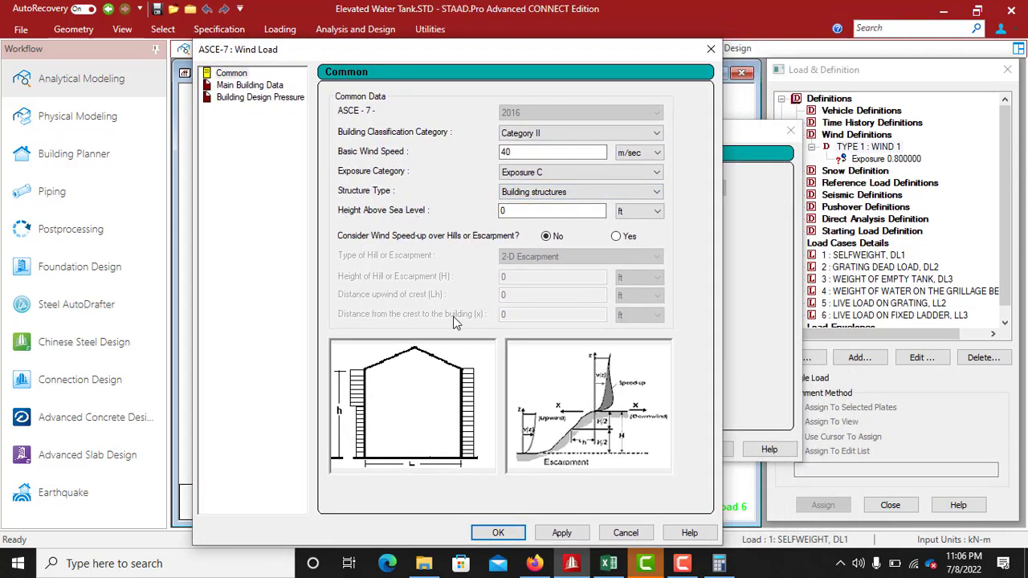
pyautogui.click(721, 567)
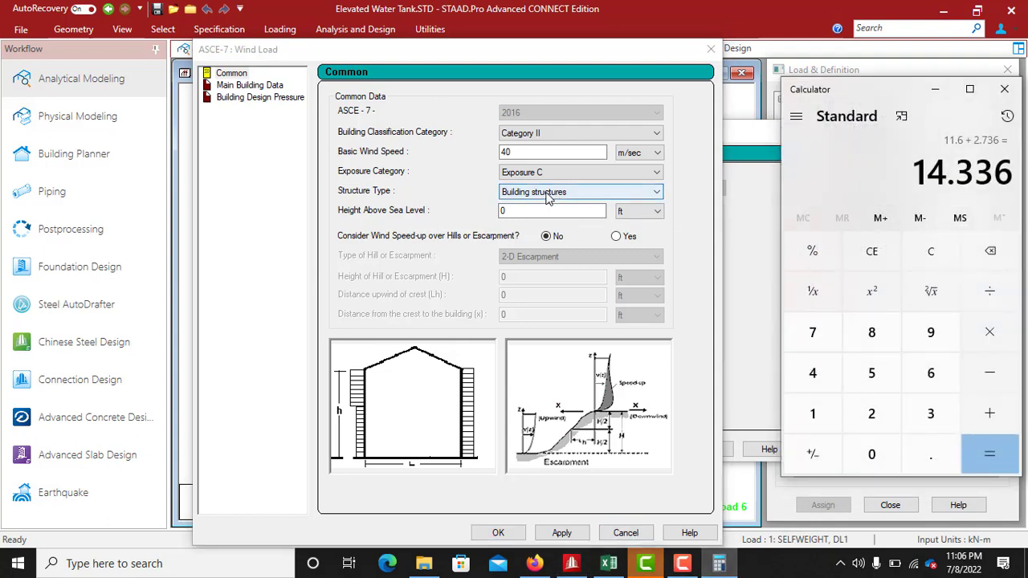
pyautogui.click(507, 211)
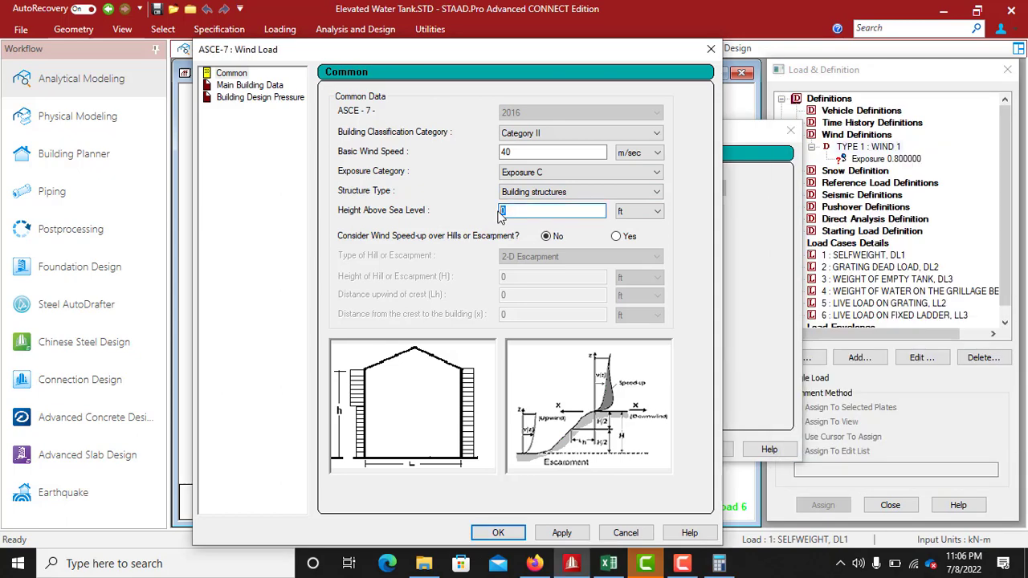
pyautogui.write('14.')
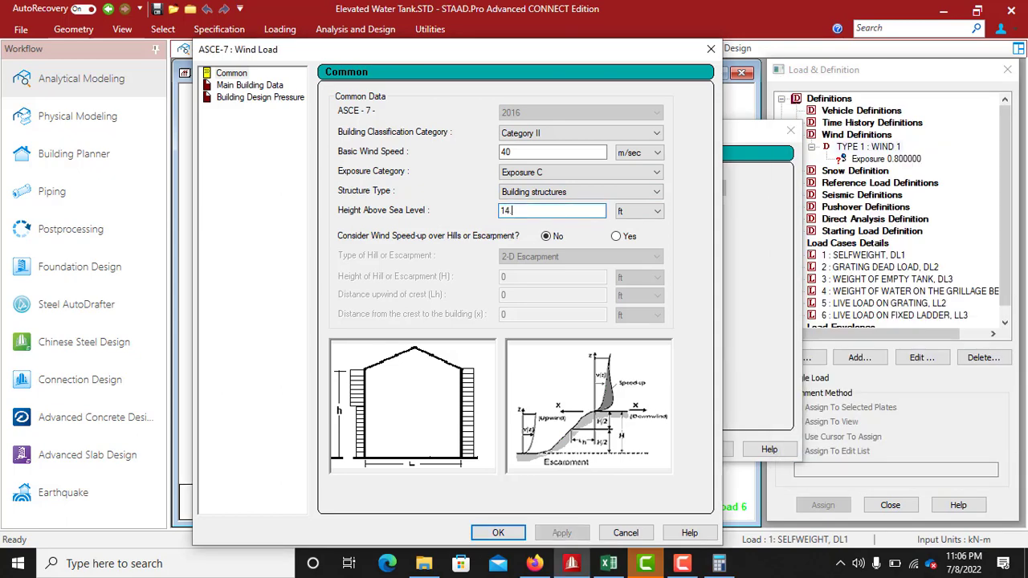
pyautogui.write('336')
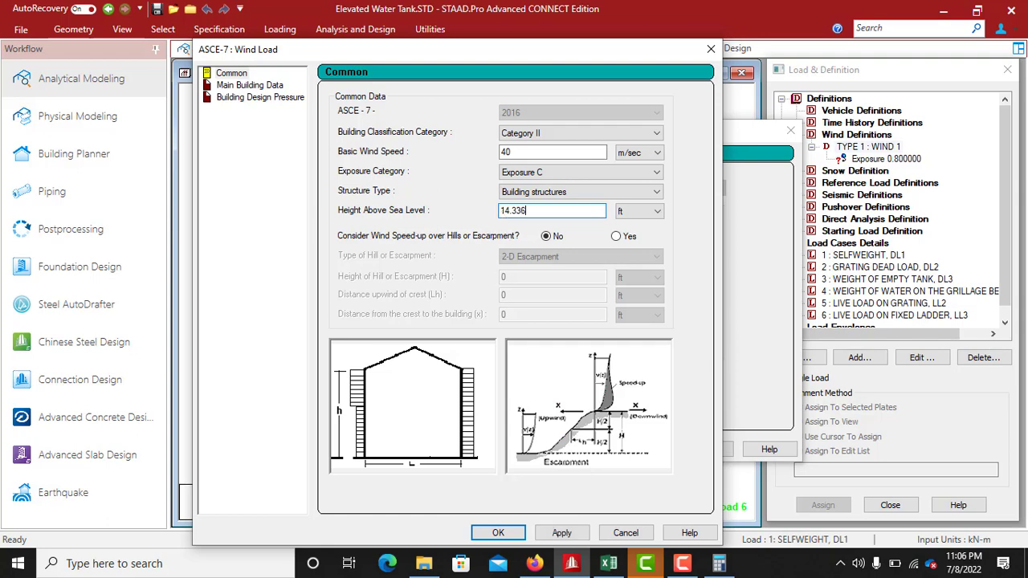
pyautogui.click(652, 211)
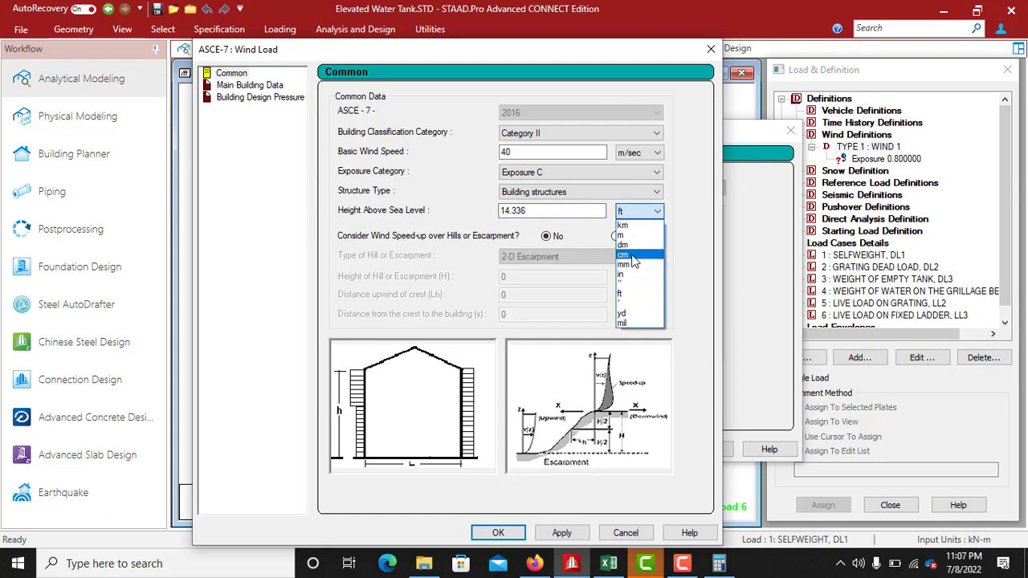
pyautogui.click(631, 236)
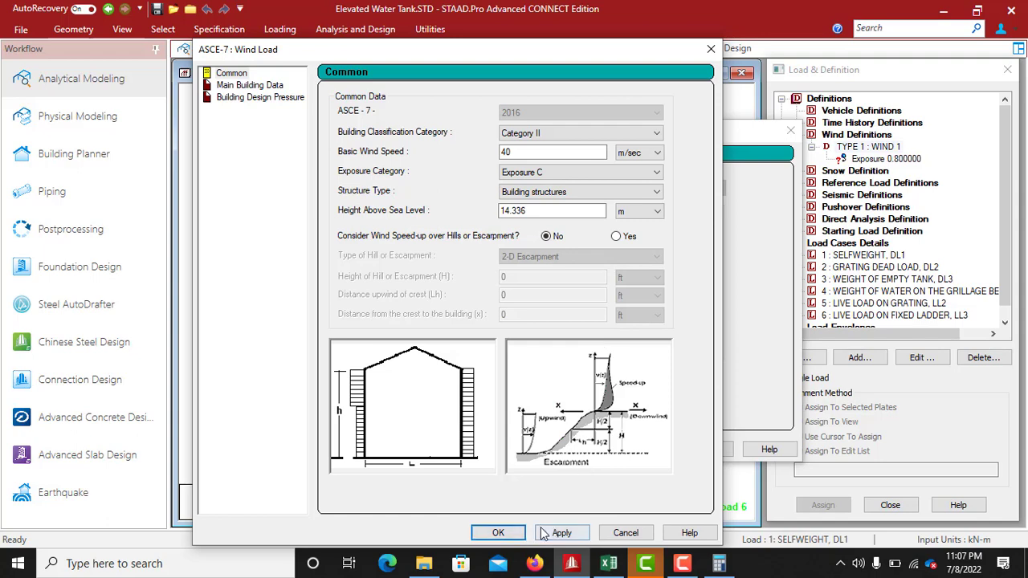
# Generate the intensity versus height table, review its rows and add the intensity to the WIND 1 definition
pyautogui.click(499, 533)
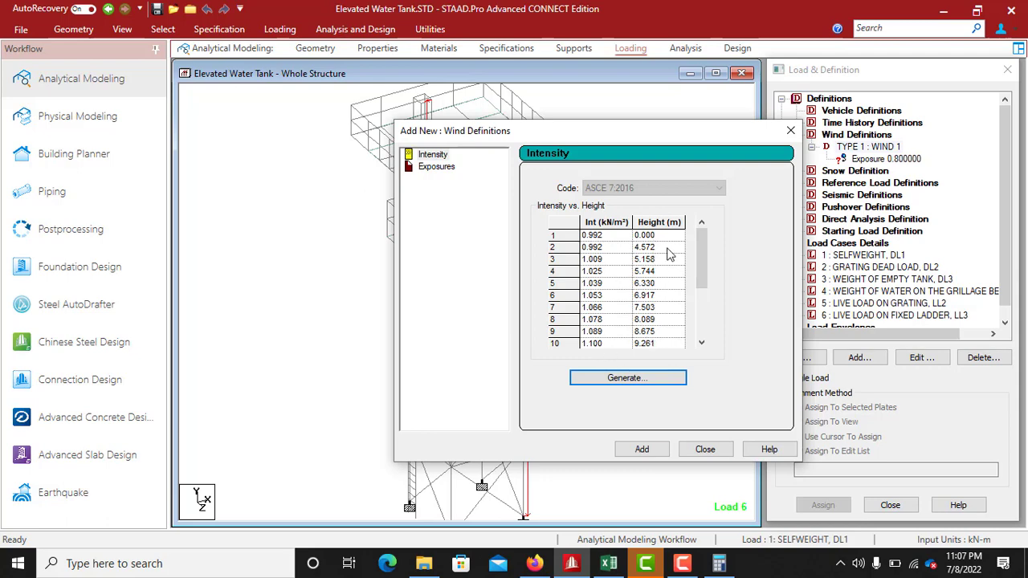
pyautogui.click(701, 343)
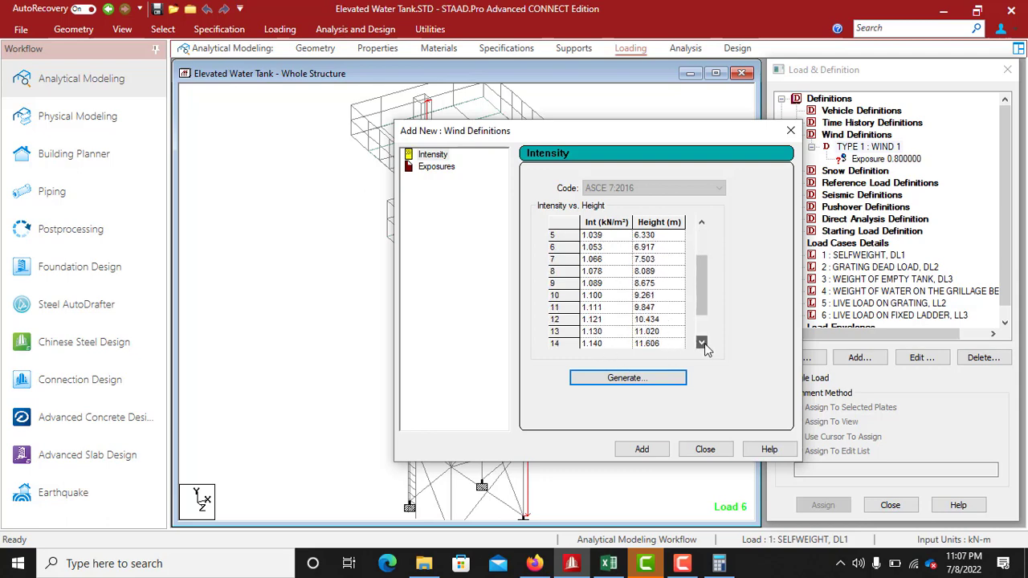
pyautogui.click(701, 343)
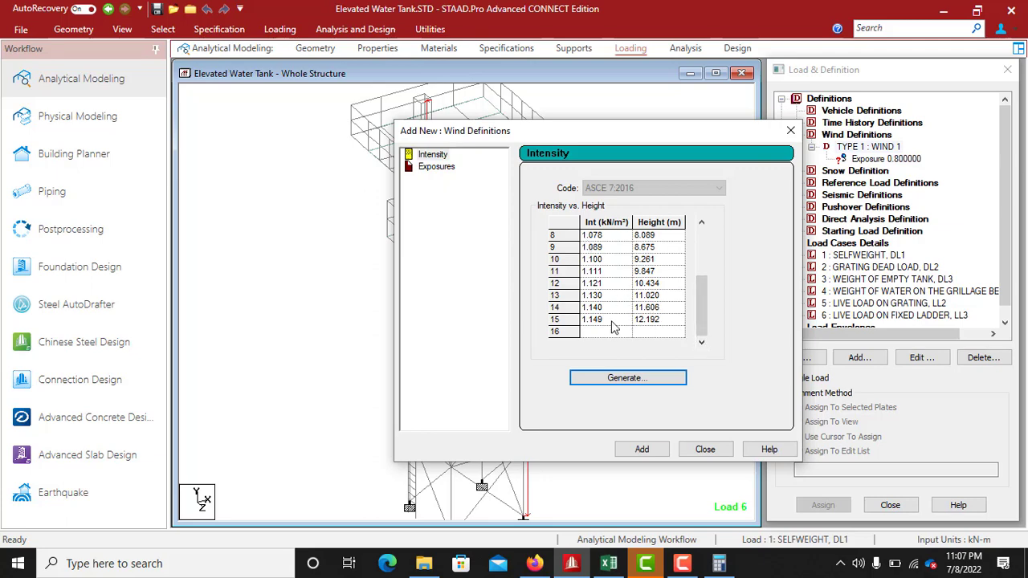
pyautogui.click(640, 451)
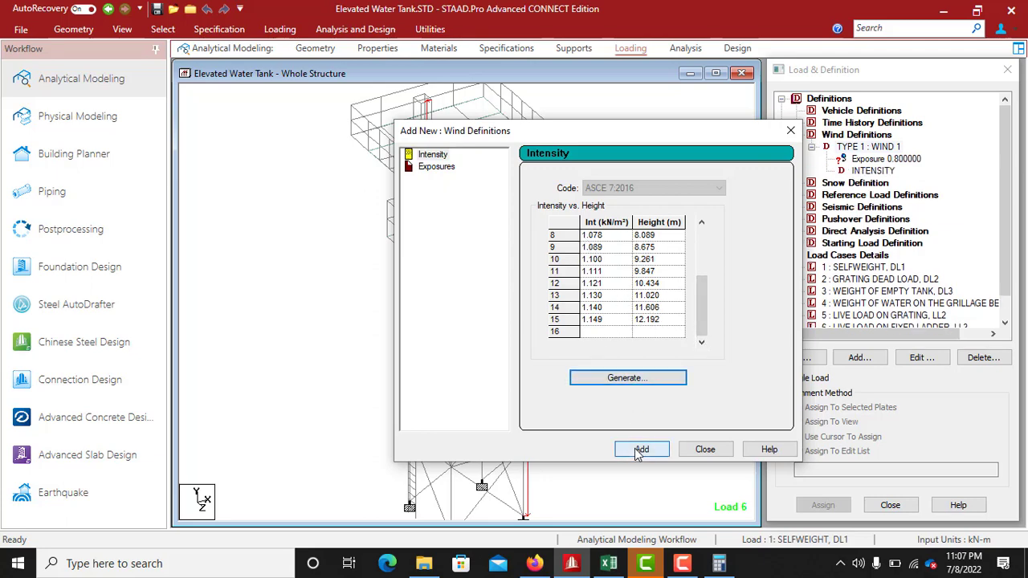
pyautogui.click(705, 450)
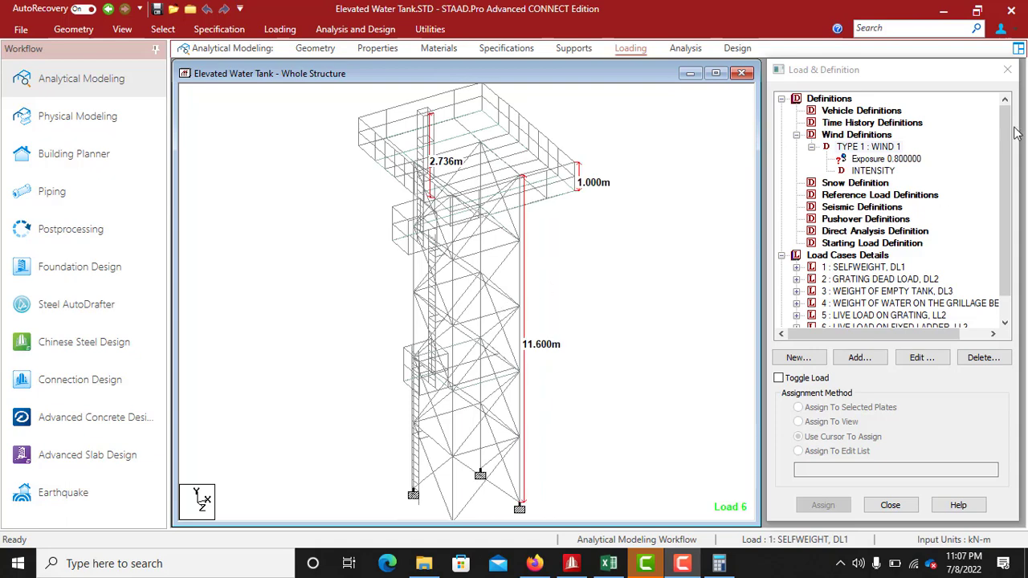
# Assign the 0.8 exposure factor to the whole structure in view, then collapse the wind definitions
pyautogui.click(876, 160)
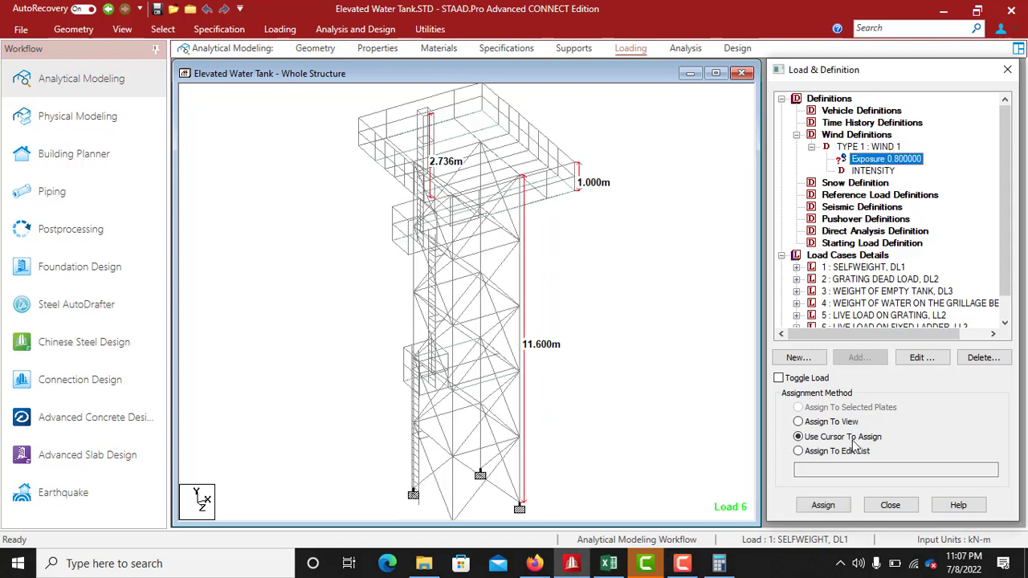
pyautogui.click(800, 424)
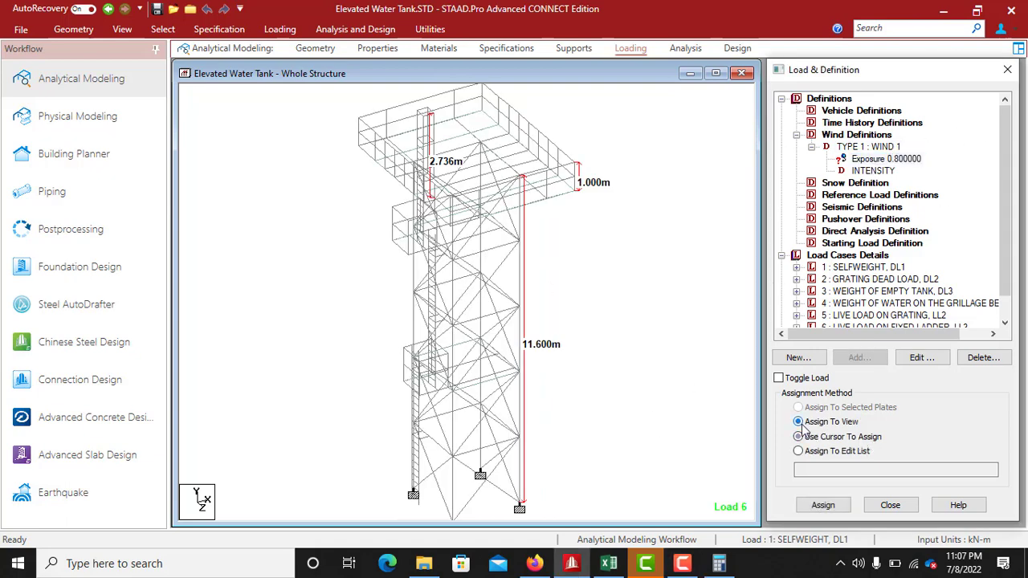
pyautogui.click(822, 505)
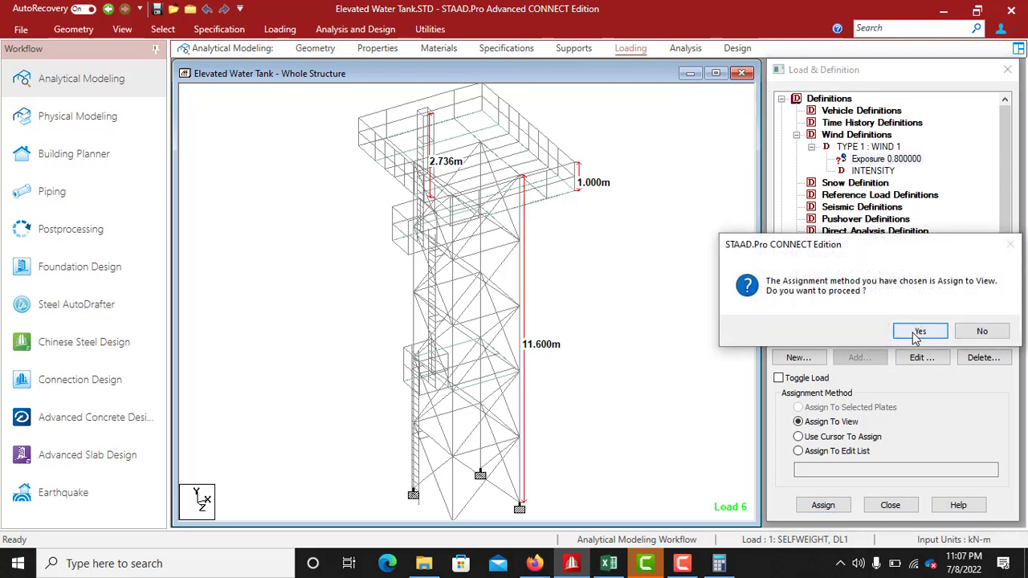
pyautogui.click(856, 327)
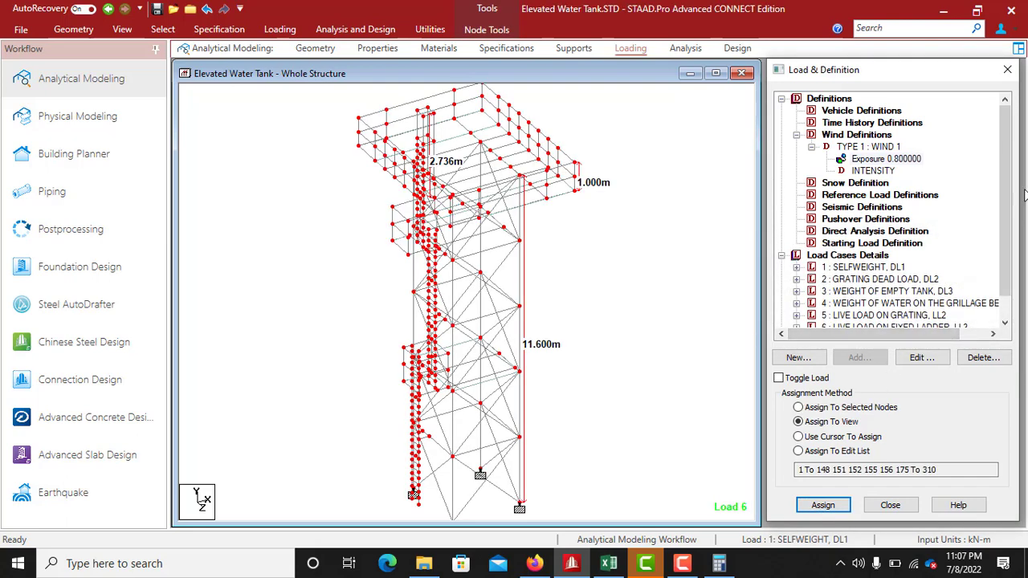
pyautogui.moveTo(638, 180); pyautogui.dragTo(830, 299, button='middle')
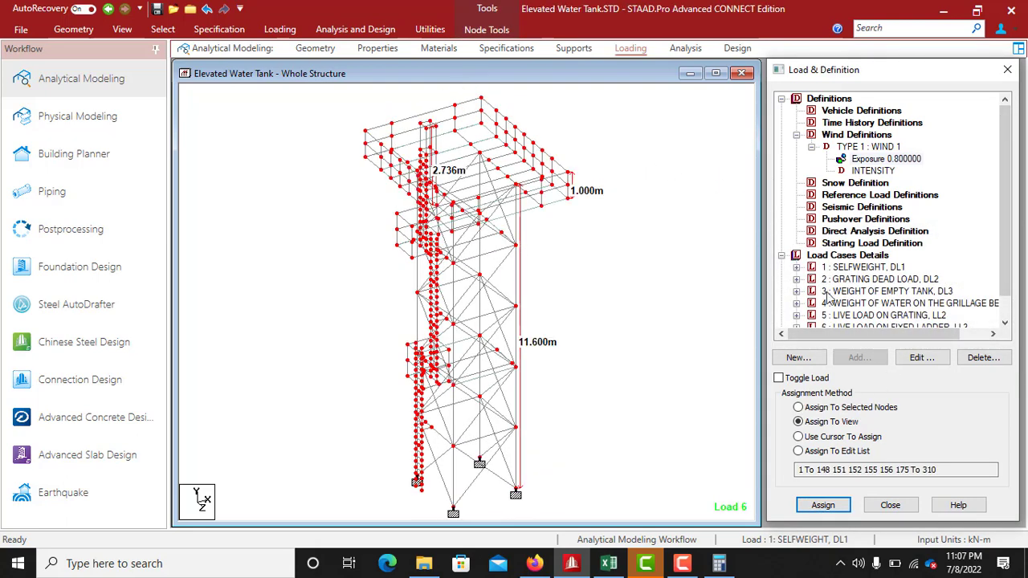
pyautogui.click(796, 135)
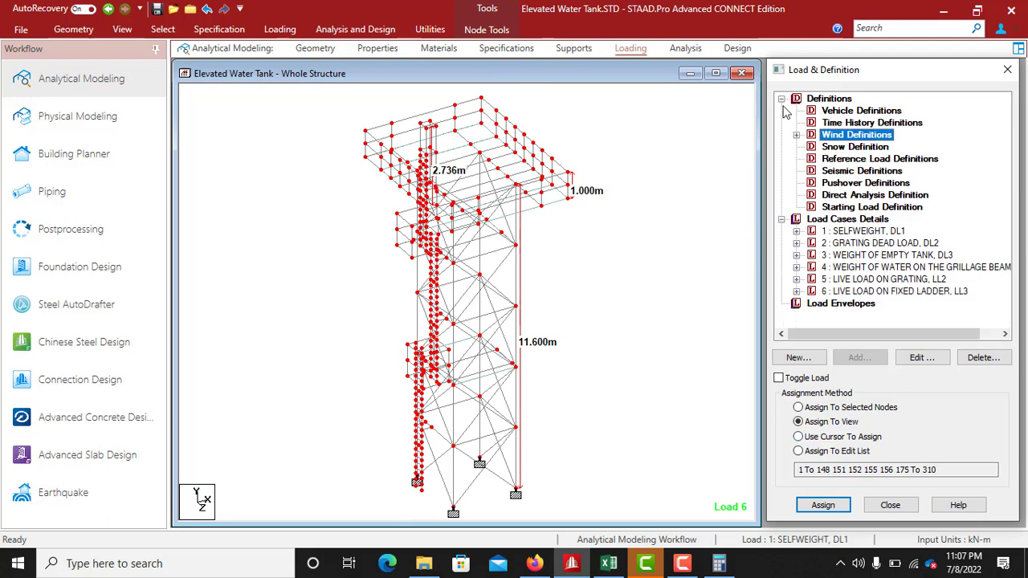
# Add primary load case 7 with loading type Wind and title "Wind Load +X", copying the title for reuse
pyautogui.click(781, 99)
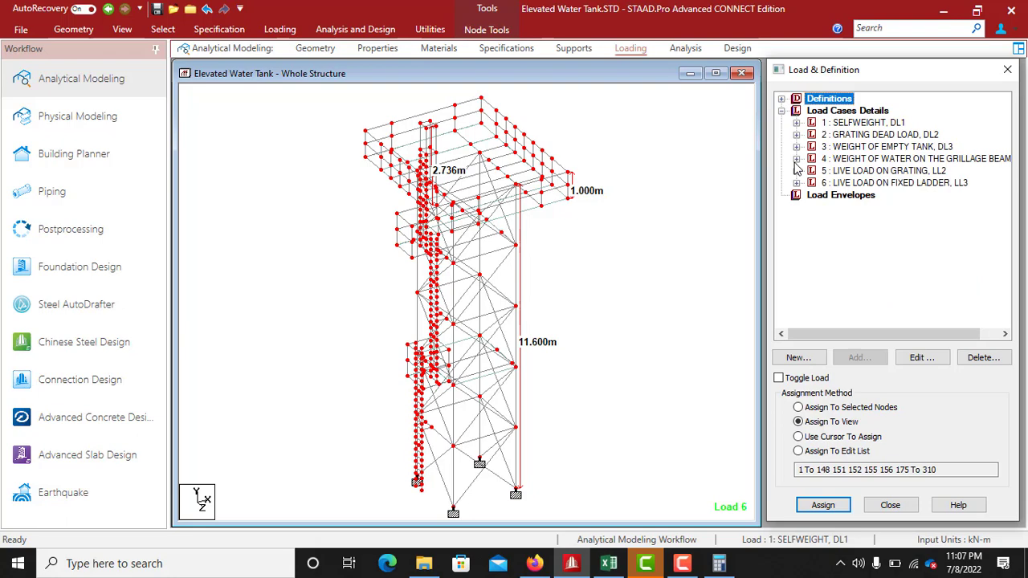
pyautogui.click(797, 113)
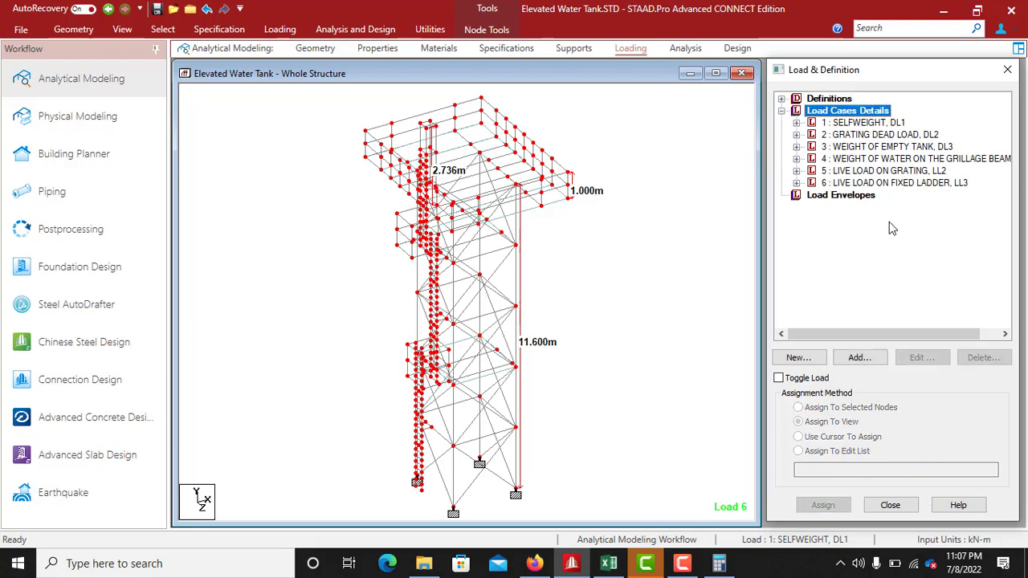
pyautogui.click(872, 362)
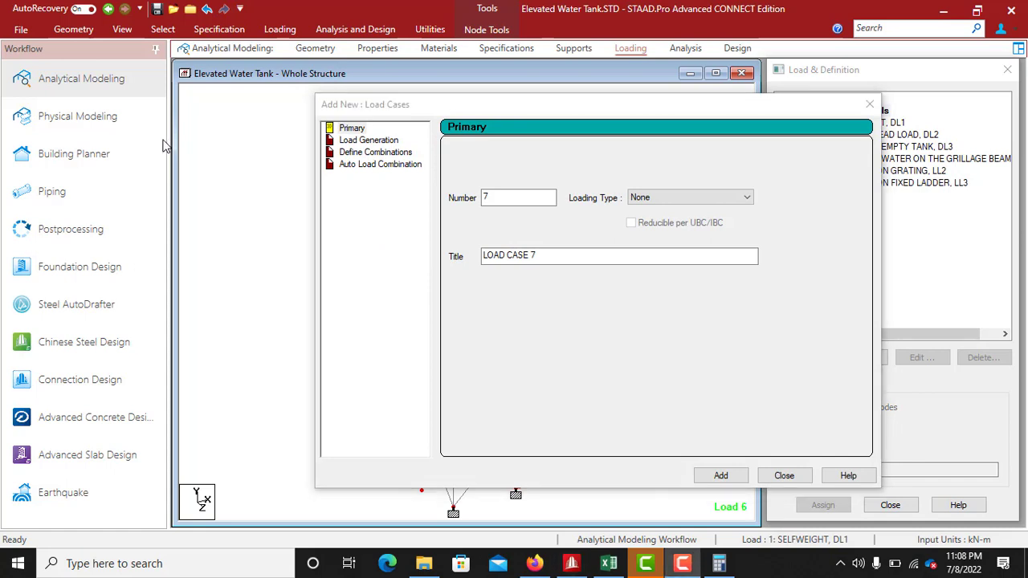
pyautogui.click(683, 201)
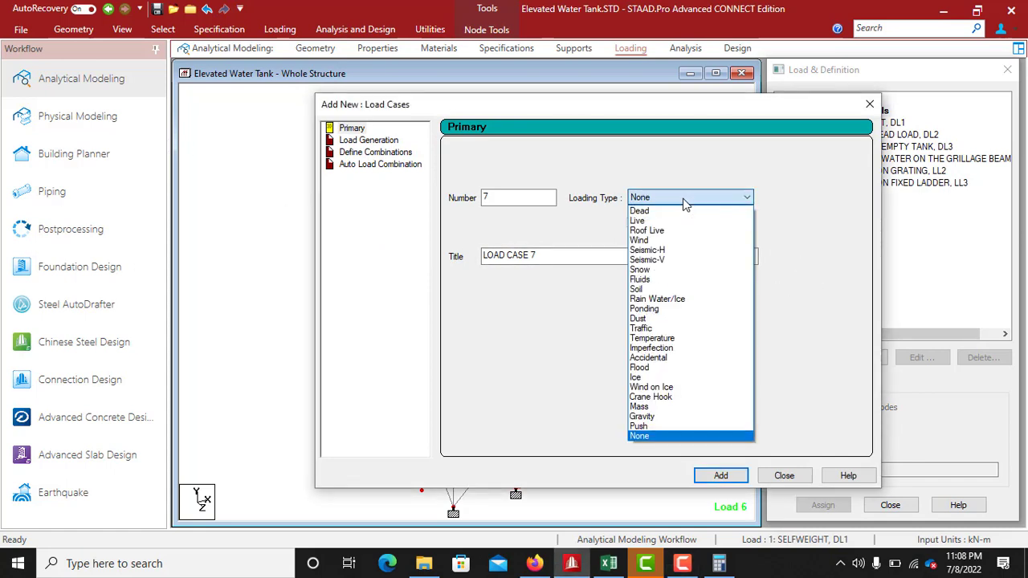
pyautogui.click(647, 240)
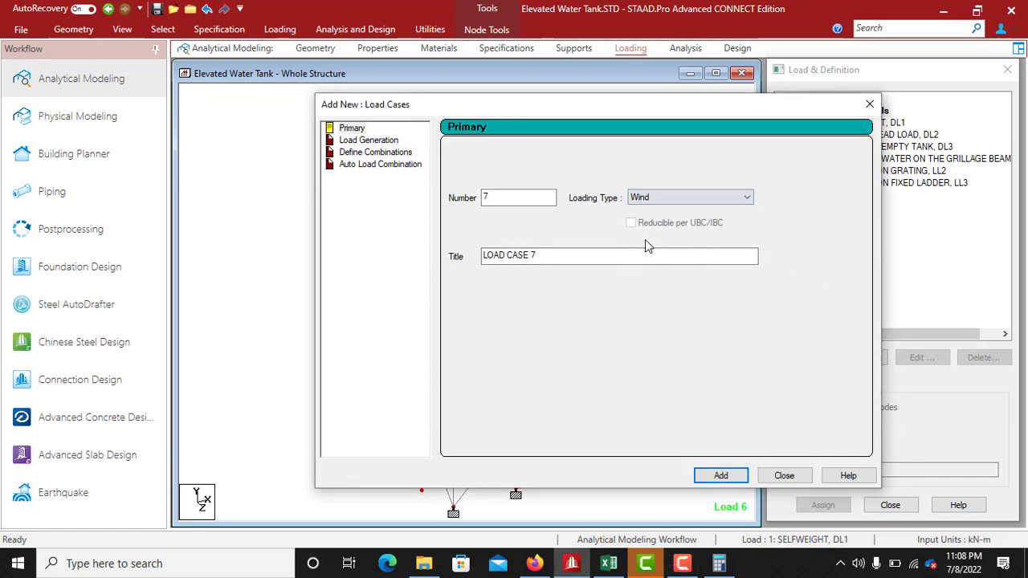
pyautogui.moveTo(553, 262); pyautogui.dragTo(483, 254)
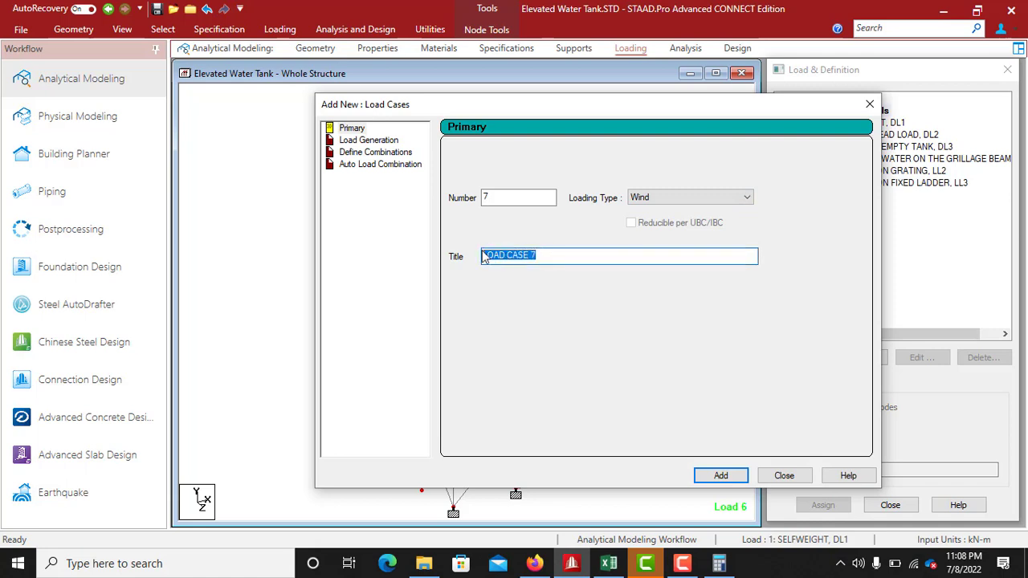
pyautogui.write('Wind Load +X')
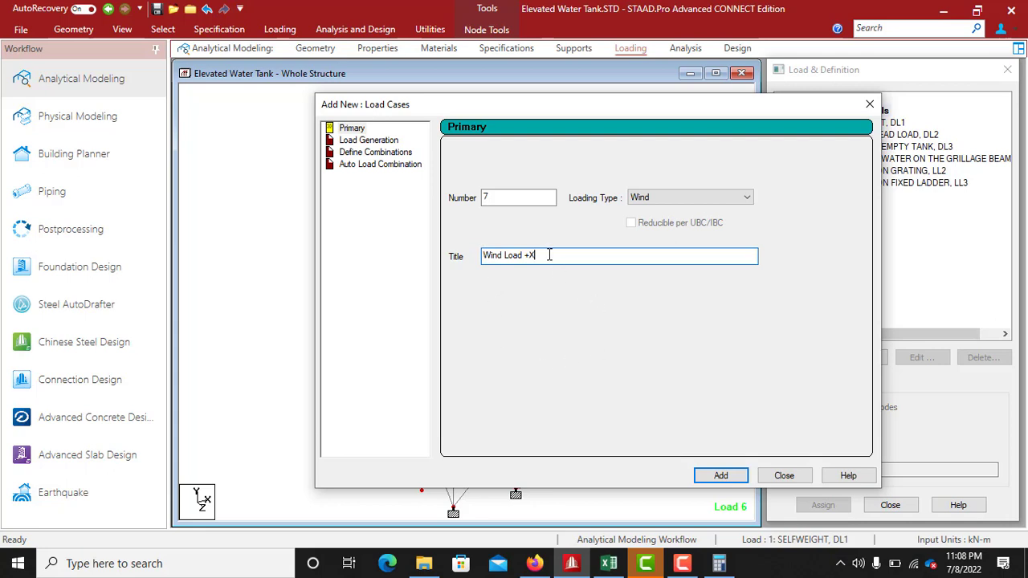
pyautogui.moveTo(549, 255); pyautogui.dragTo(487, 255)
pyautogui.hotkey('ctrl', 'c')
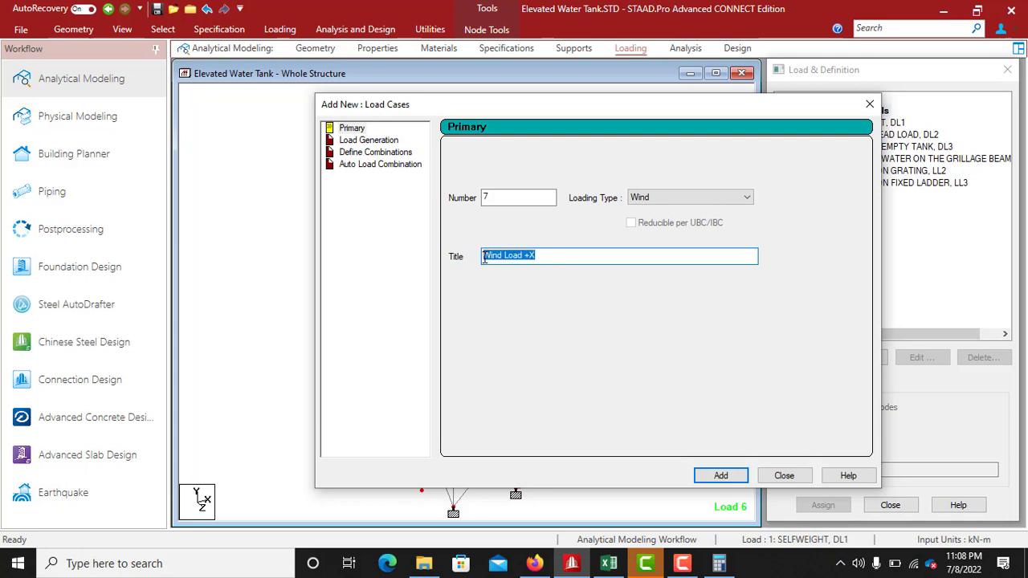
pyautogui.click(718, 475)
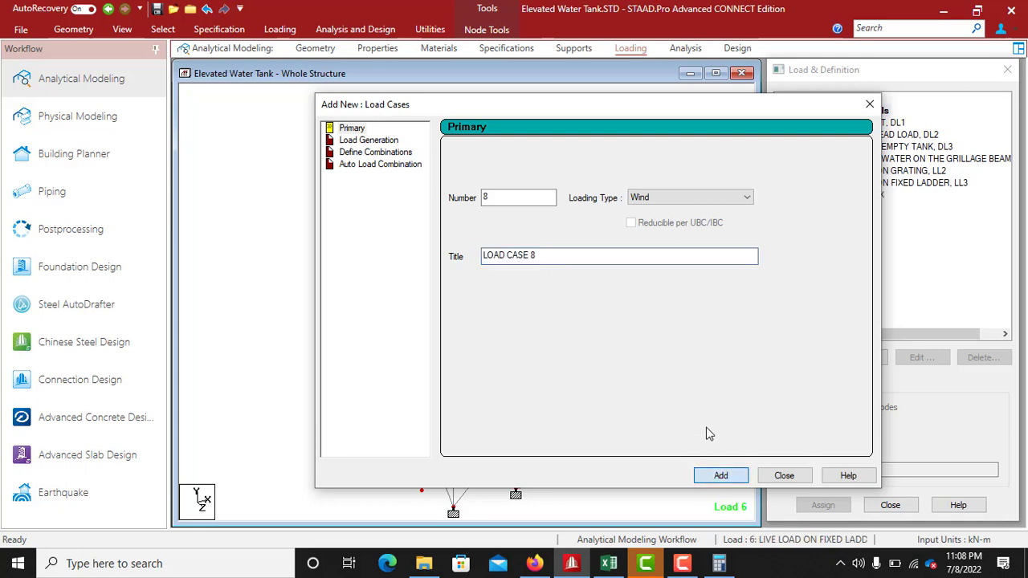
# Add two more Wind-type primary load cases: 8 titled "Wind Load -X" and 9 titled "Wind Load +Z"
pyautogui.moveTo(554, 255); pyautogui.dragTo(485, 272)
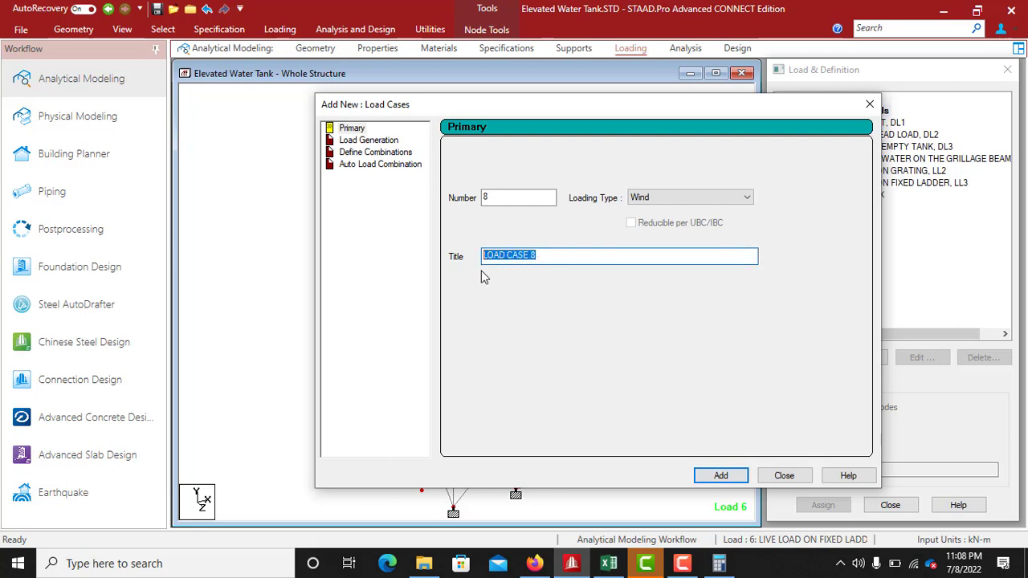
pyautogui.hotkey('ctrl', 'v')
pyautogui.click(721, 475)
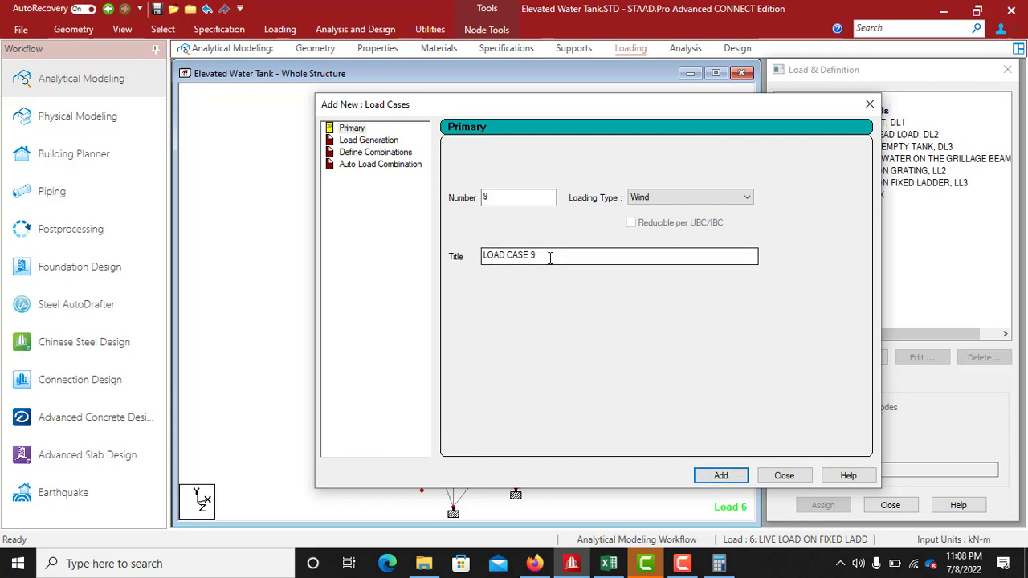
pyautogui.moveTo(551, 255); pyautogui.dragTo(475, 261)
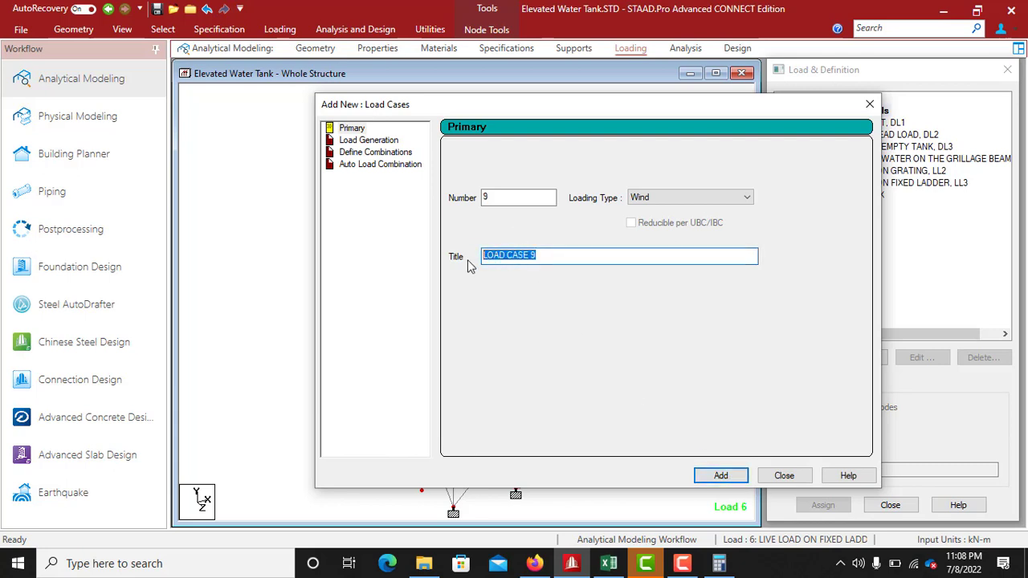
pyautogui.write('Wind Load +X')
pyautogui.click(720, 475)
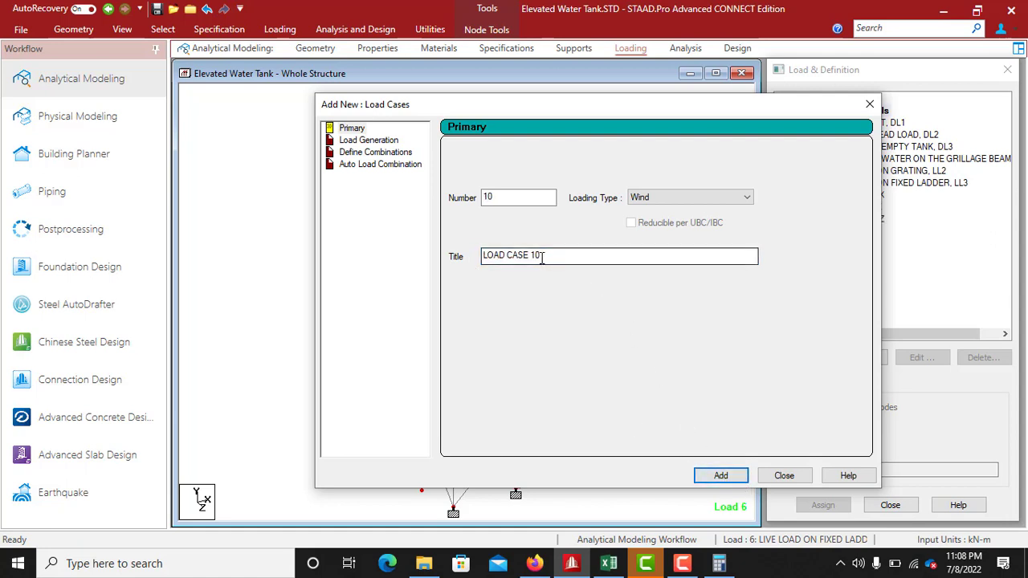
# Add Wind-type primary load case 10 titled "Wind Load -Z" and finish creating load cases
pyautogui.moveTo(551, 256); pyautogui.dragTo(484, 256)
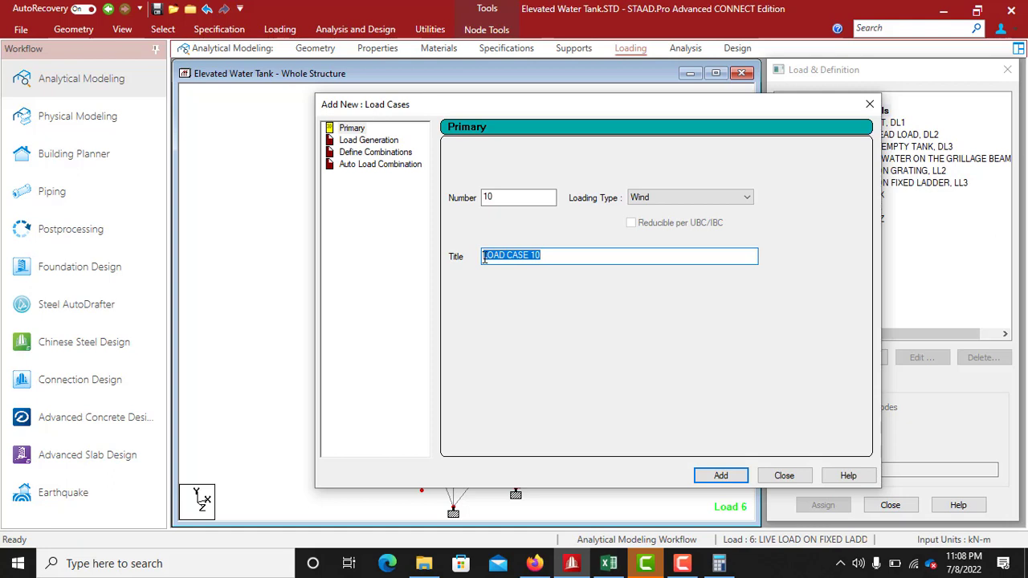
pyautogui.press('BackSpace')
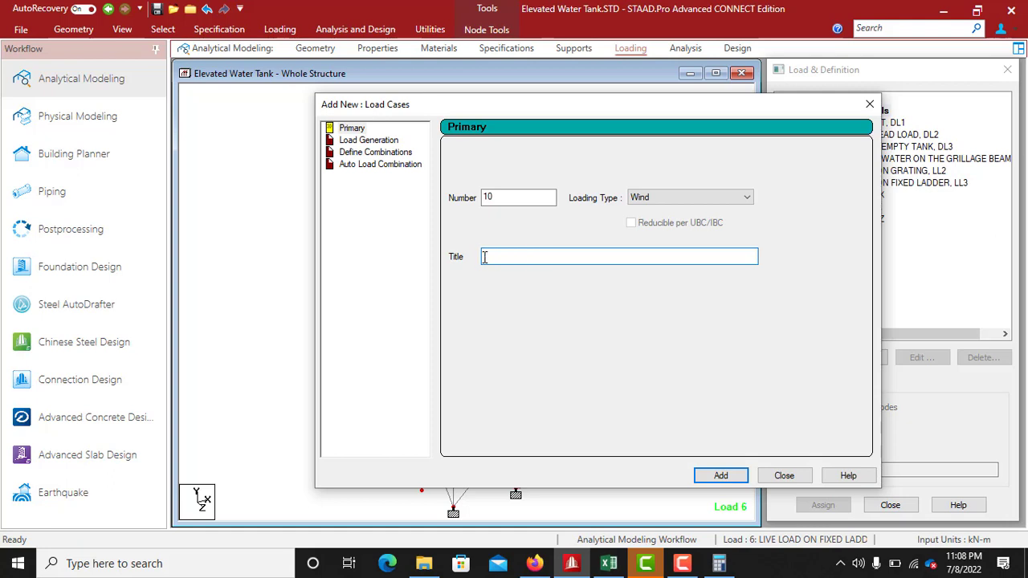
pyautogui.write('Wind Load +X')
pyautogui.click(721, 477)
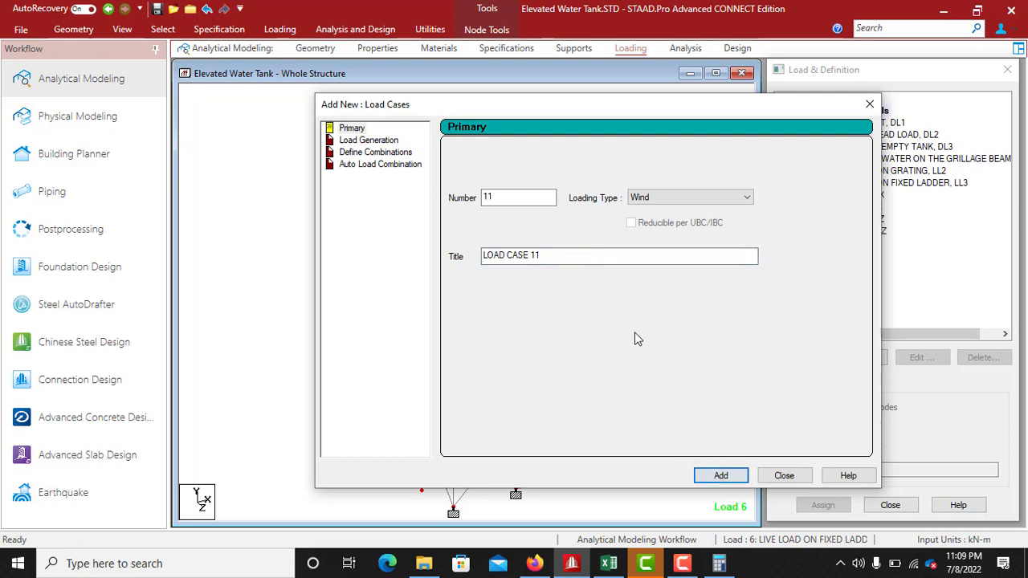
pyautogui.click(783, 476)
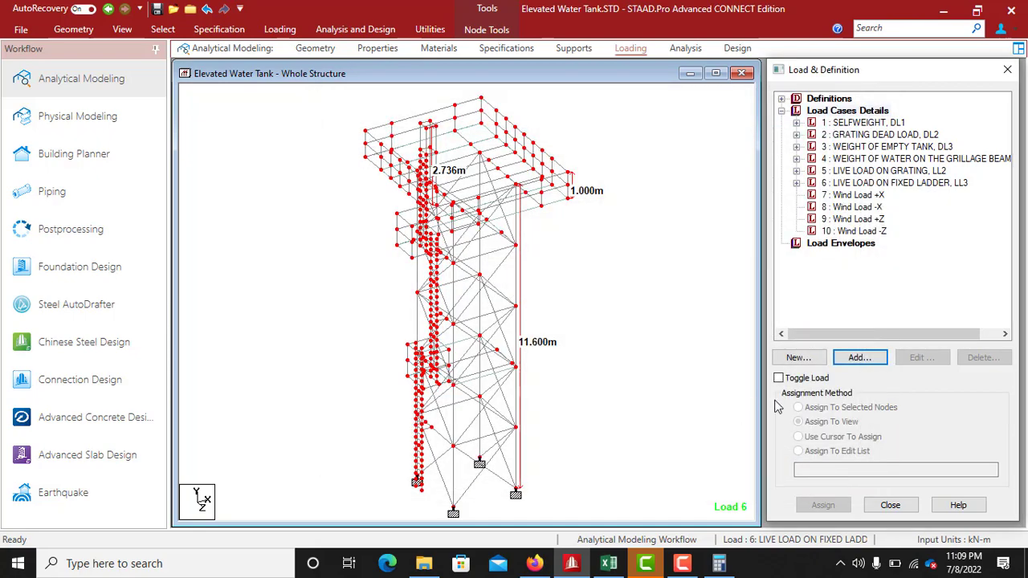
pyautogui.click(853, 195)
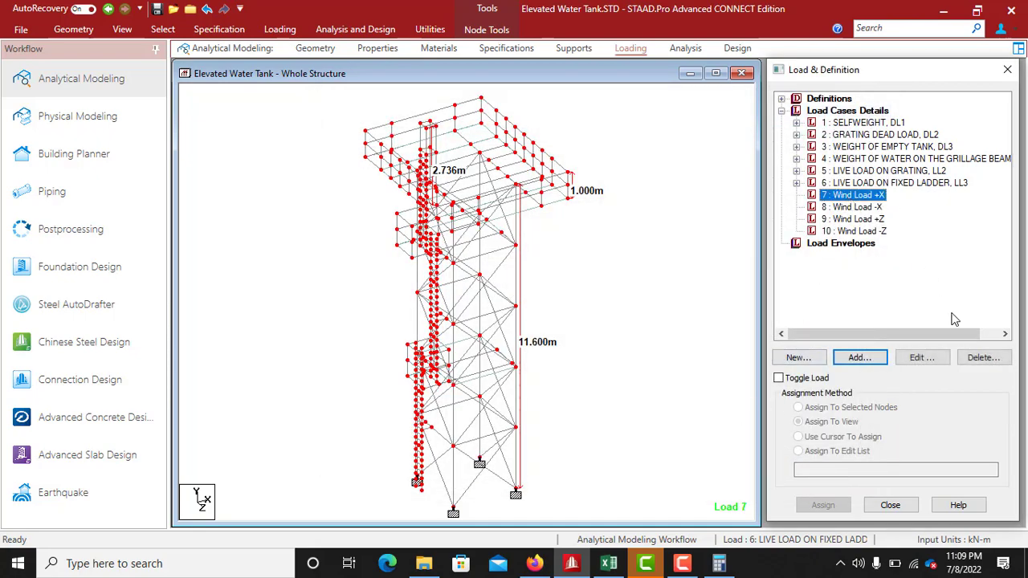
pyautogui.click(861, 359)
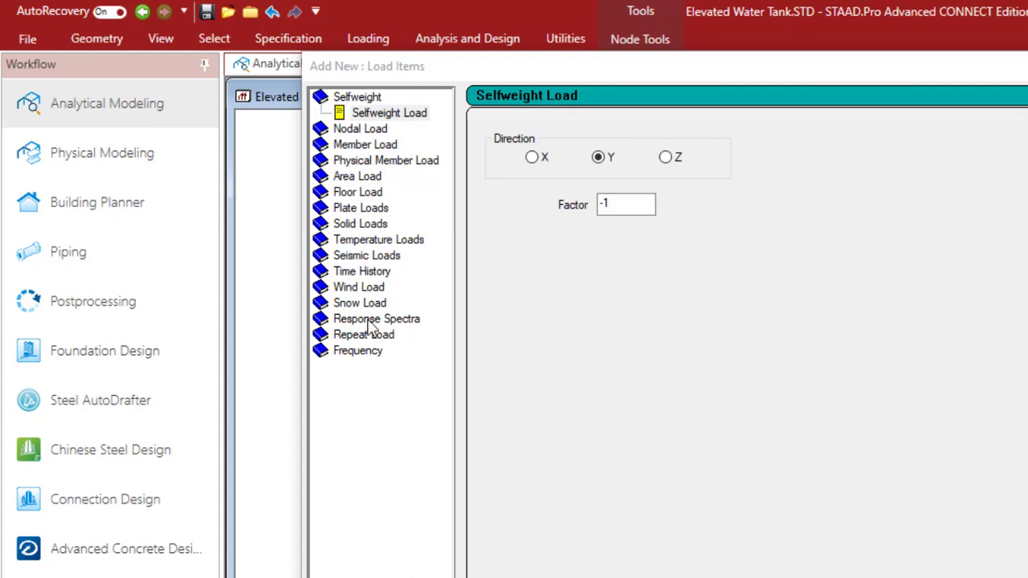
pyautogui.click(363, 290)
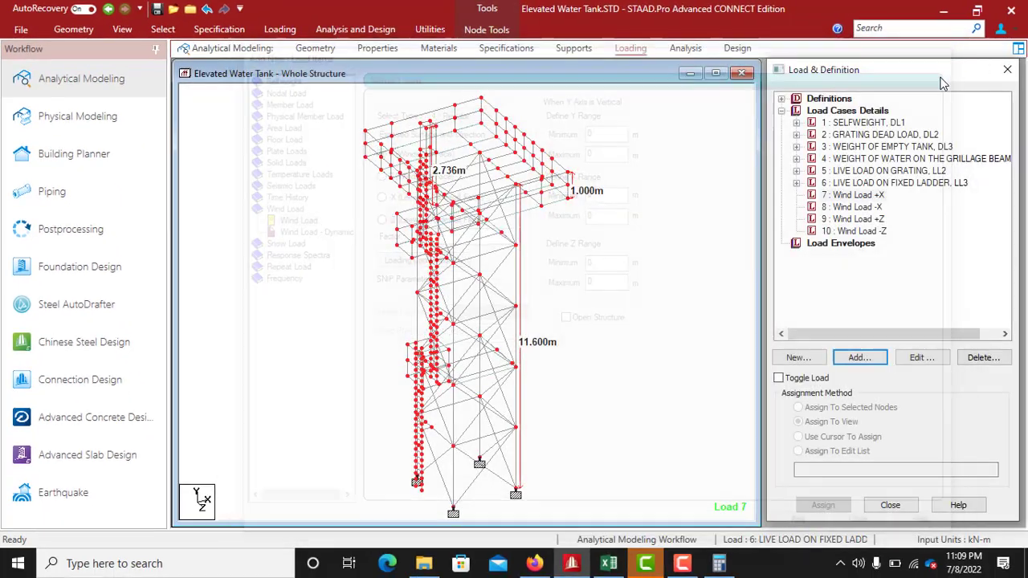
# Clear the node selection and remove the existing node-to-node distance dimensions from the model
pyautogui.click(578, 251)
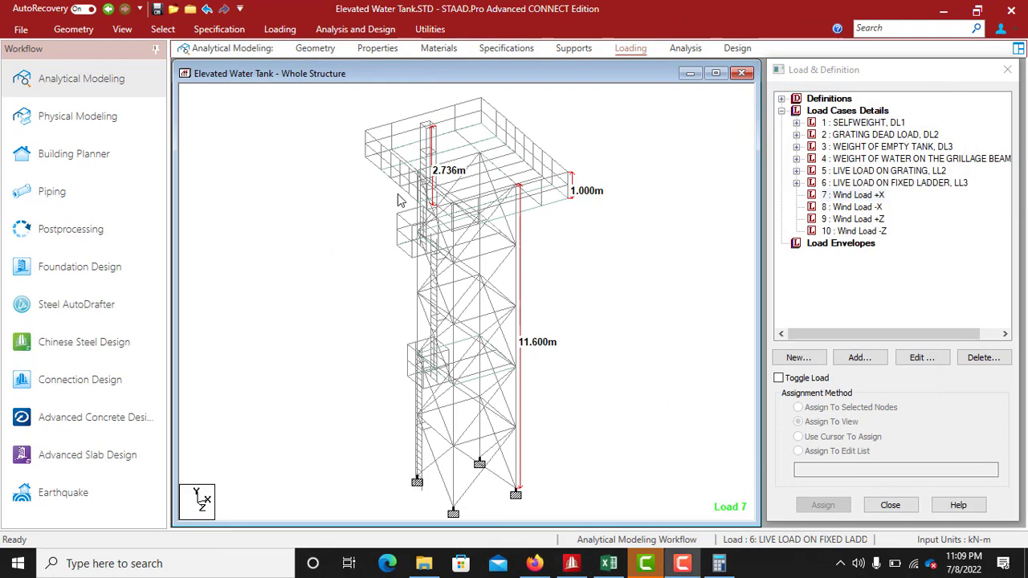
pyautogui.click(434, 31)
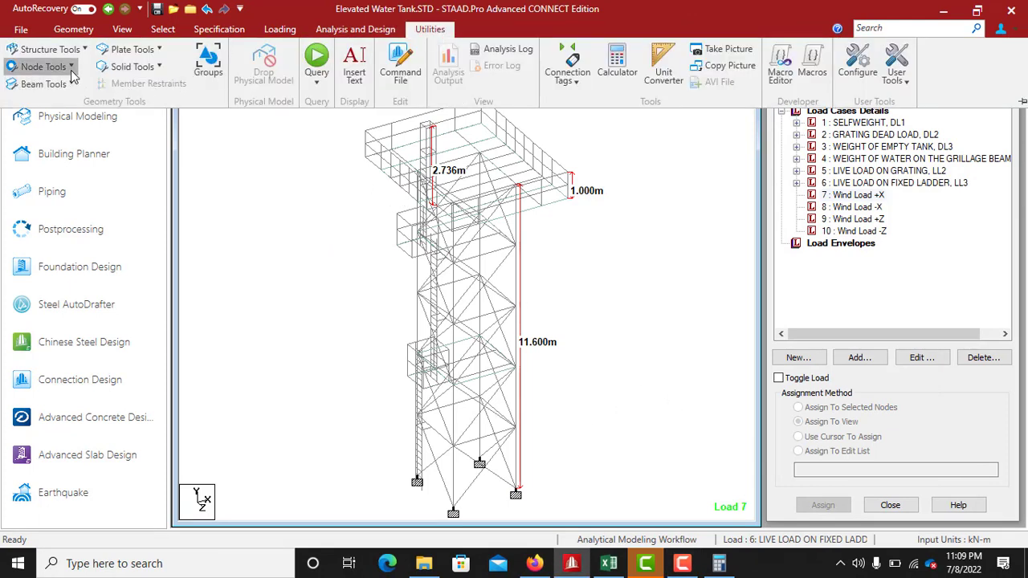
pyautogui.click(44, 67)
pyautogui.click(85, 167)
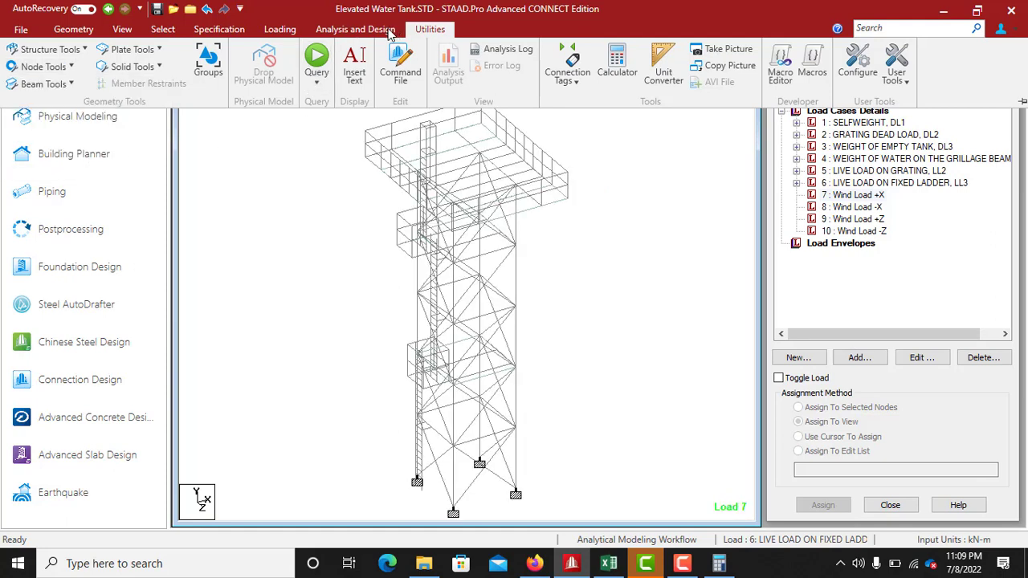
# Measure the node-to-node distances along the short and long upper edges of the top platform's railing
pyautogui.click(68, 69)
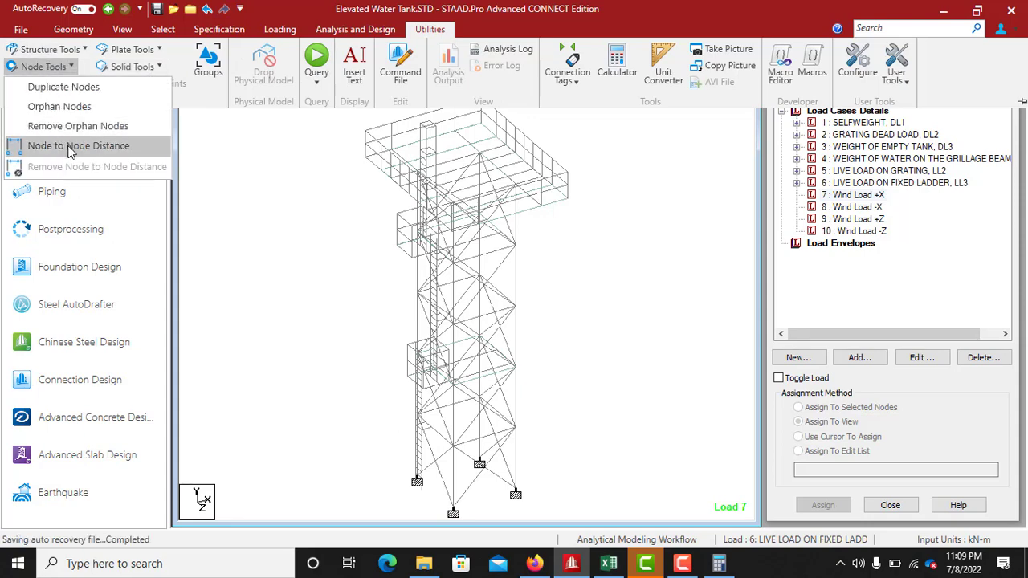
pyautogui.click(68, 146)
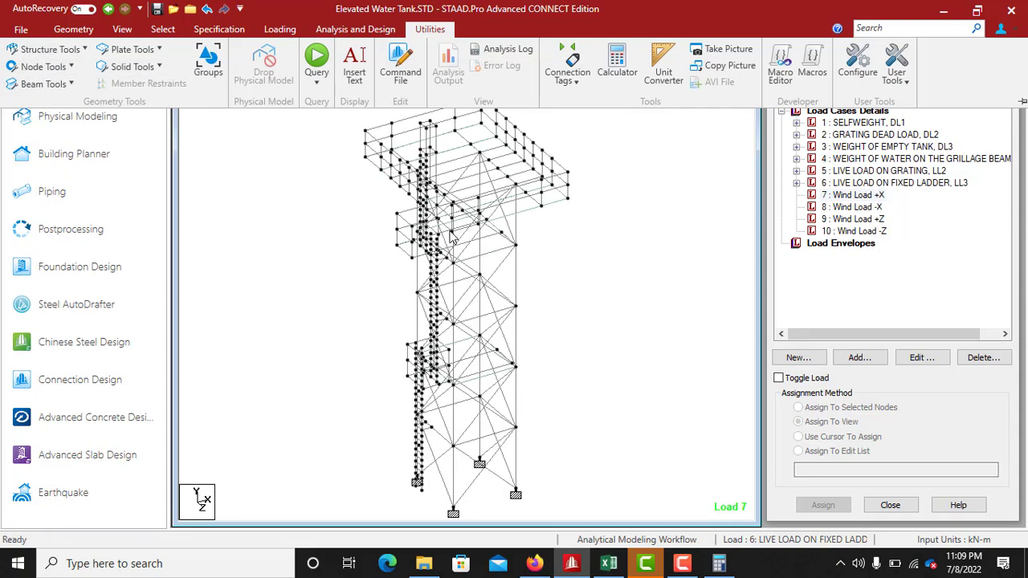
pyautogui.moveTo(502, 315); pyautogui.dragTo(527, 320, button='middle')
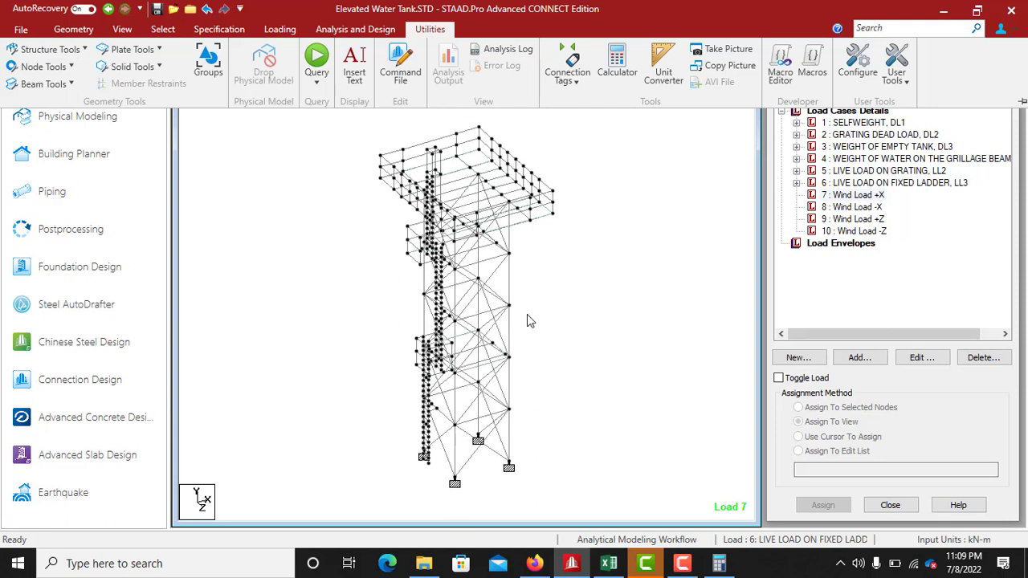
pyautogui.click(381, 155)
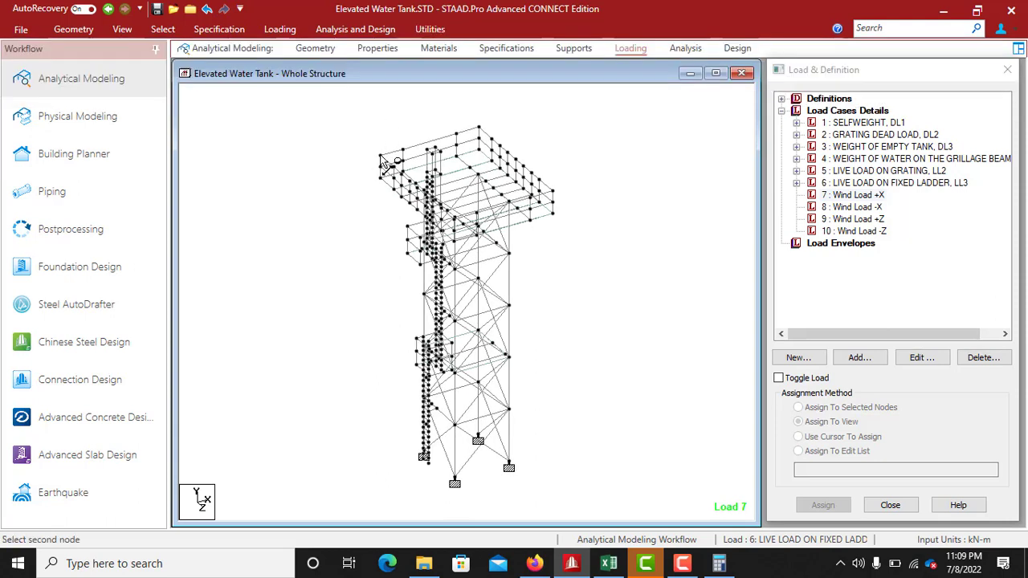
pyautogui.click(479, 127)
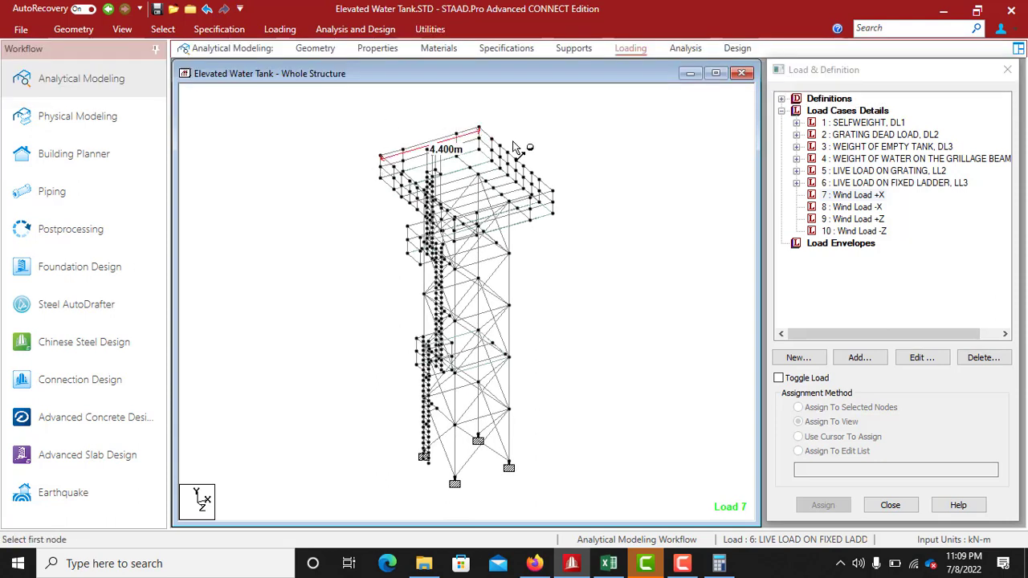
pyautogui.click(479, 129)
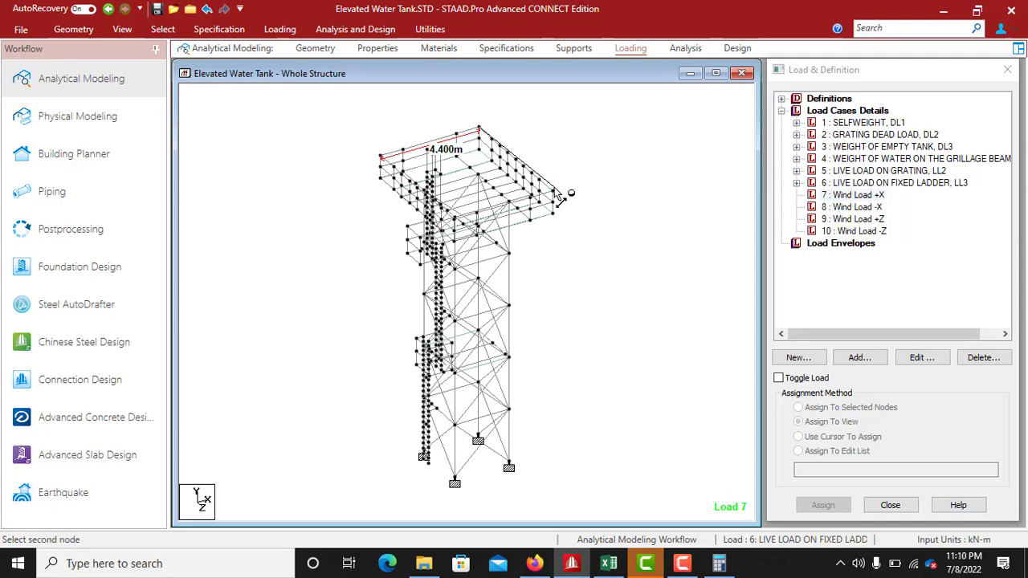
pyautogui.click(553, 193)
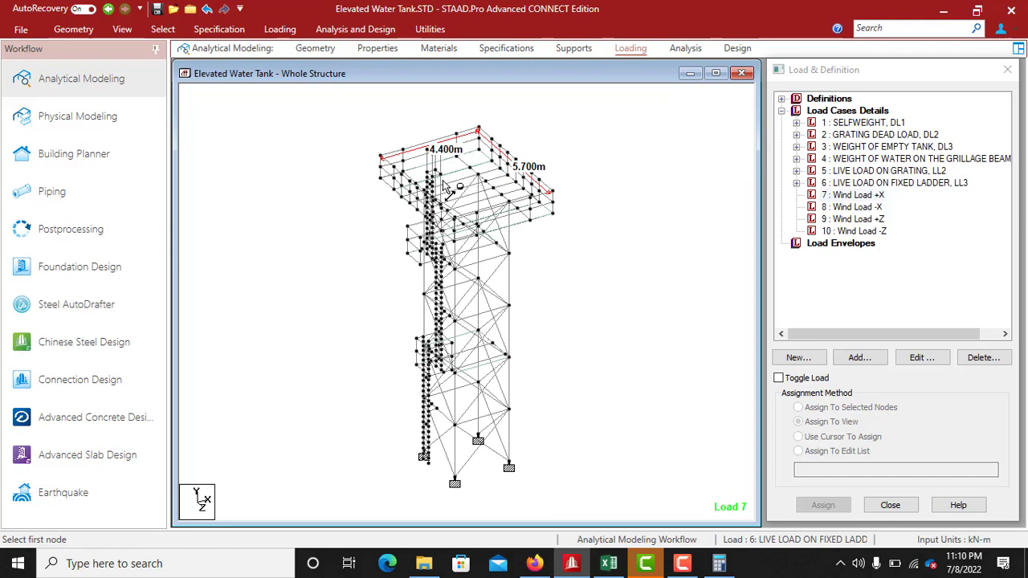
# Measure the top platform's overhangs beyond the tower, one at the front corner and one toward the rear edge
pyautogui.click(402, 174)
pyautogui.click(381, 178)
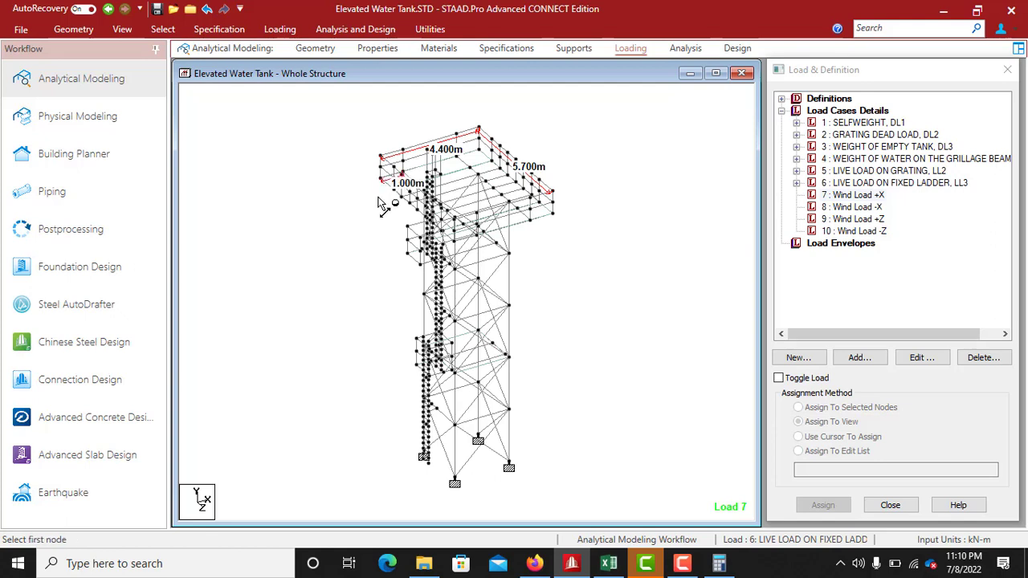
pyautogui.click(485, 180)
pyautogui.click(456, 160)
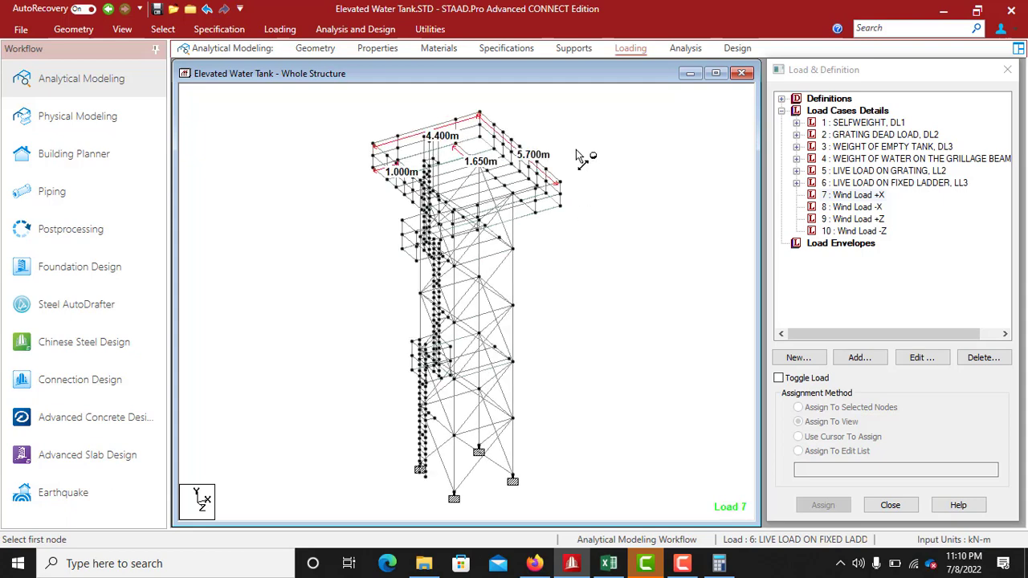
pyautogui.scroll(2, 580, 222)
pyautogui.moveTo(581, 223); pyautogui.dragTo(466, 218, button='middle')
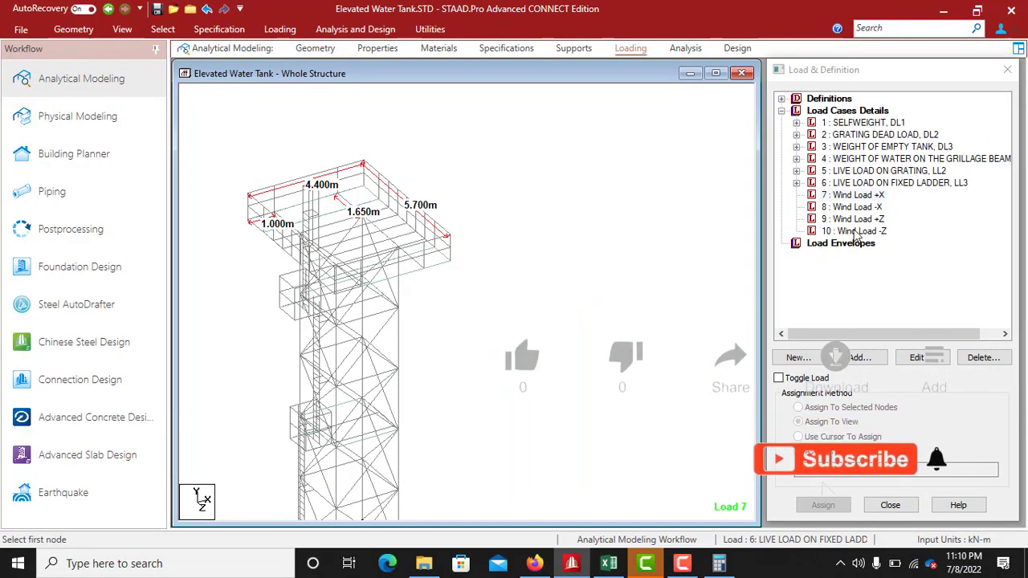
# Start a Type 1 wind load on the X windward face for load case 7, with a Y range of 0 to 14.336 m
pyautogui.click(858, 195)
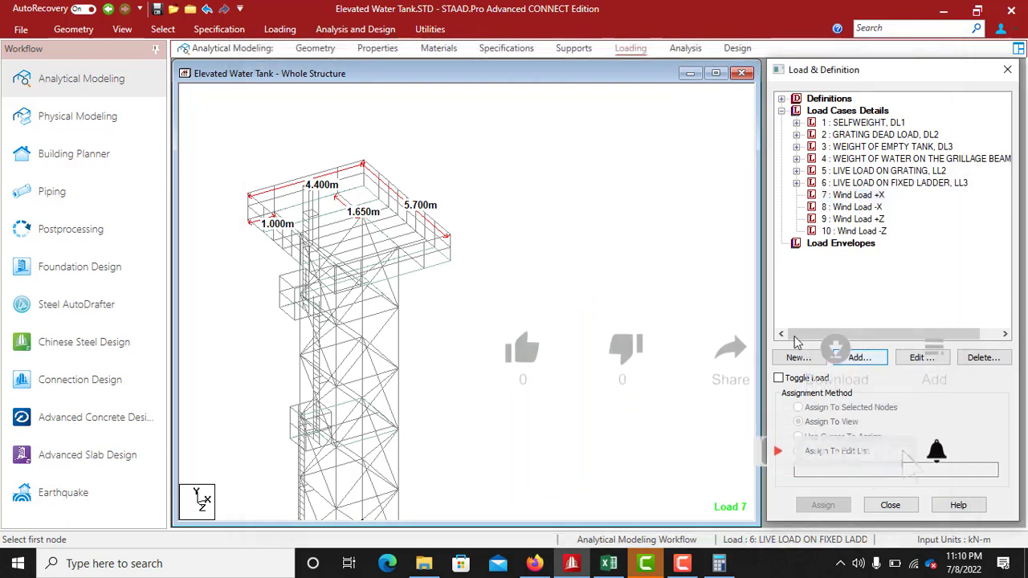
pyautogui.click(860, 357)
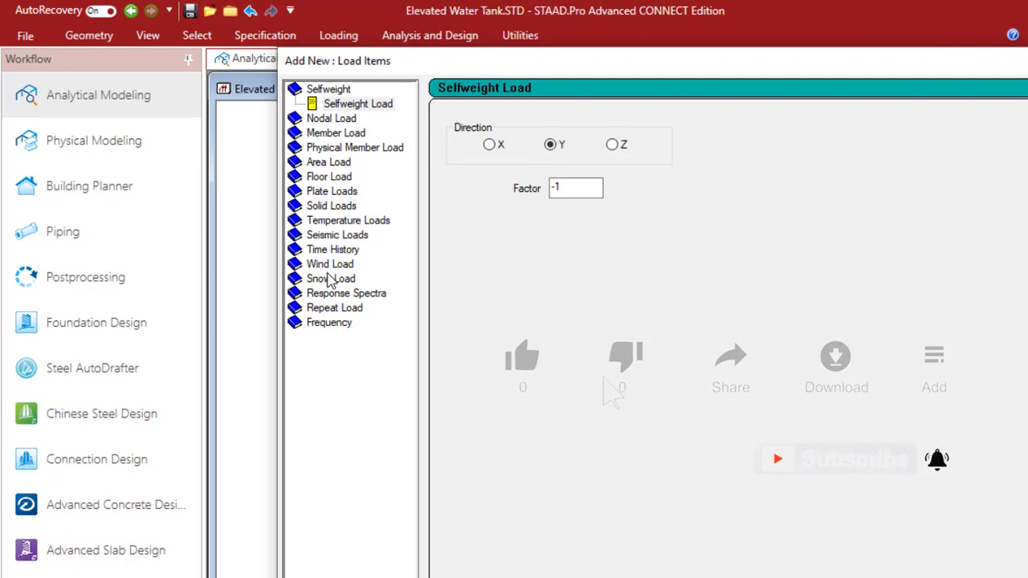
pyautogui.click(273, 218)
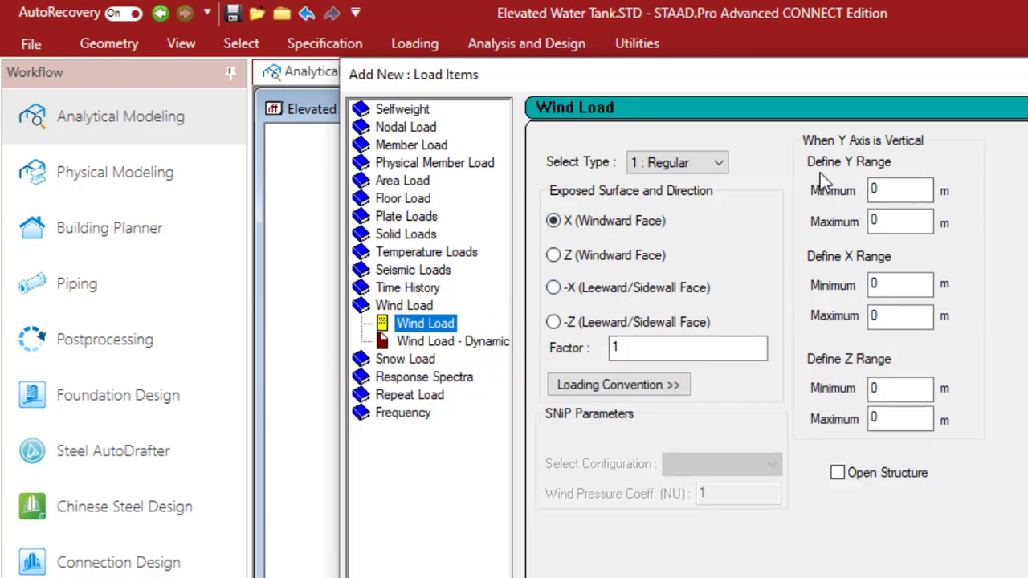
pyautogui.click(877, 189)
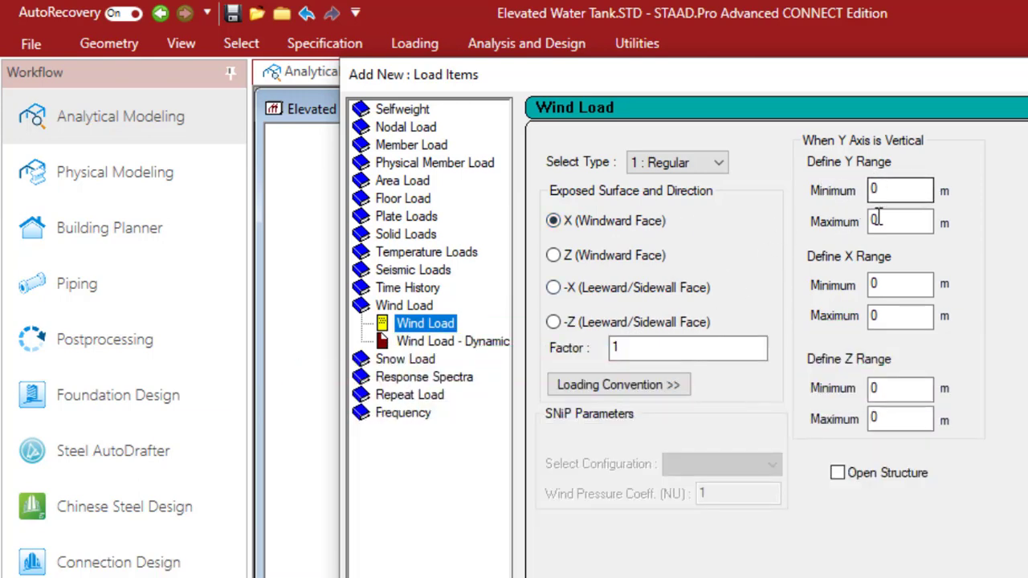
pyautogui.click(876, 222)
pyautogui.doubleClick(874, 221)
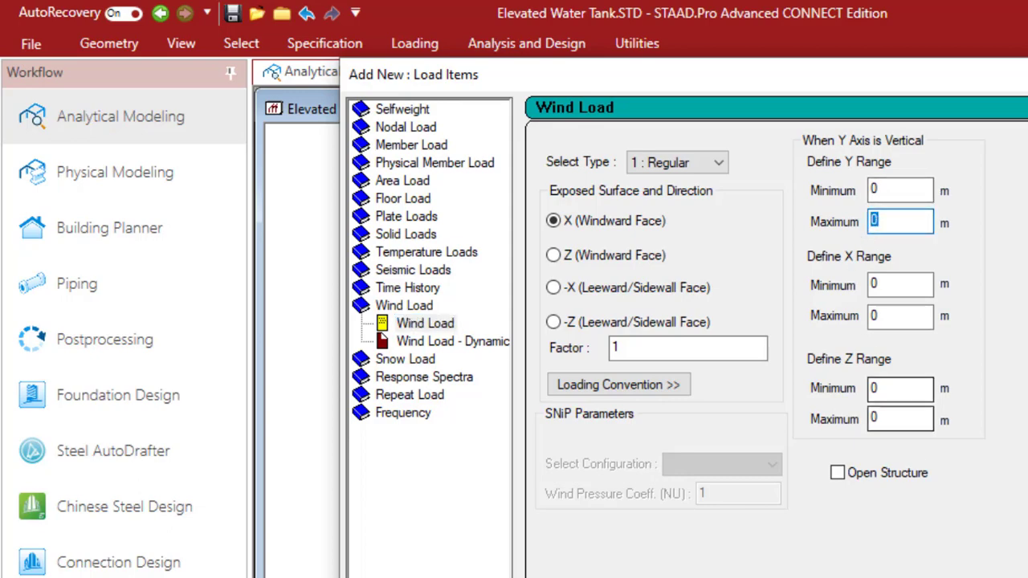
pyautogui.hotkey('alt', 'Tab')
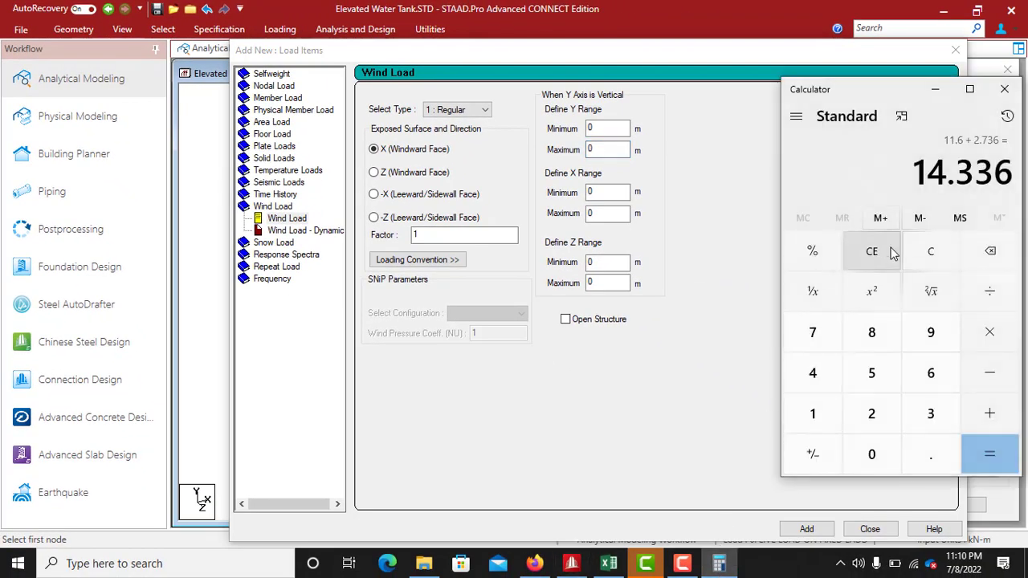
pyautogui.click(934, 89)
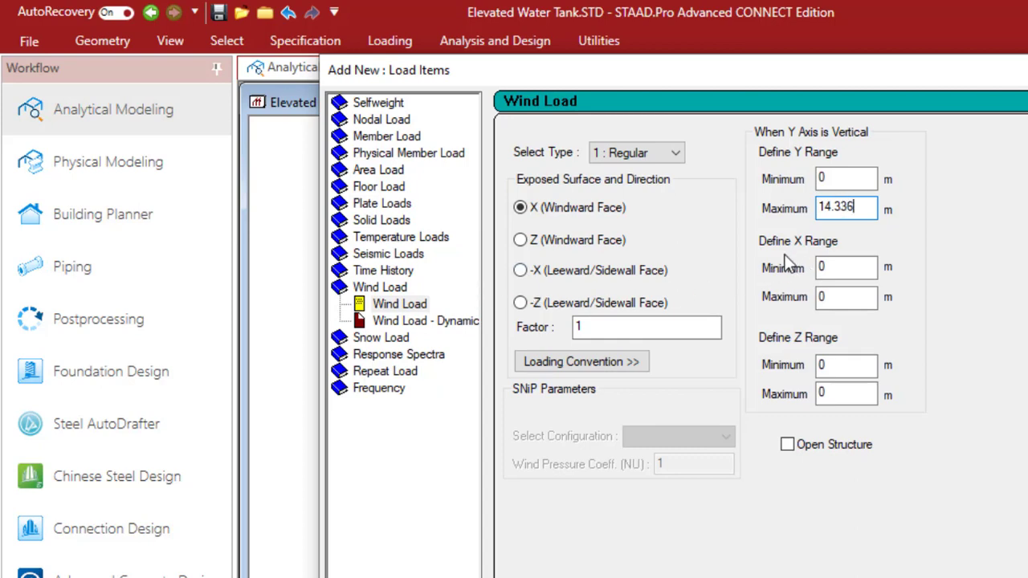
# Measure the top platform's short edge from the tower line to the far corner and set the wind load's X range to -1 to 3.4 m
pyautogui.click(836, 273)
pyautogui.click(836, 272)
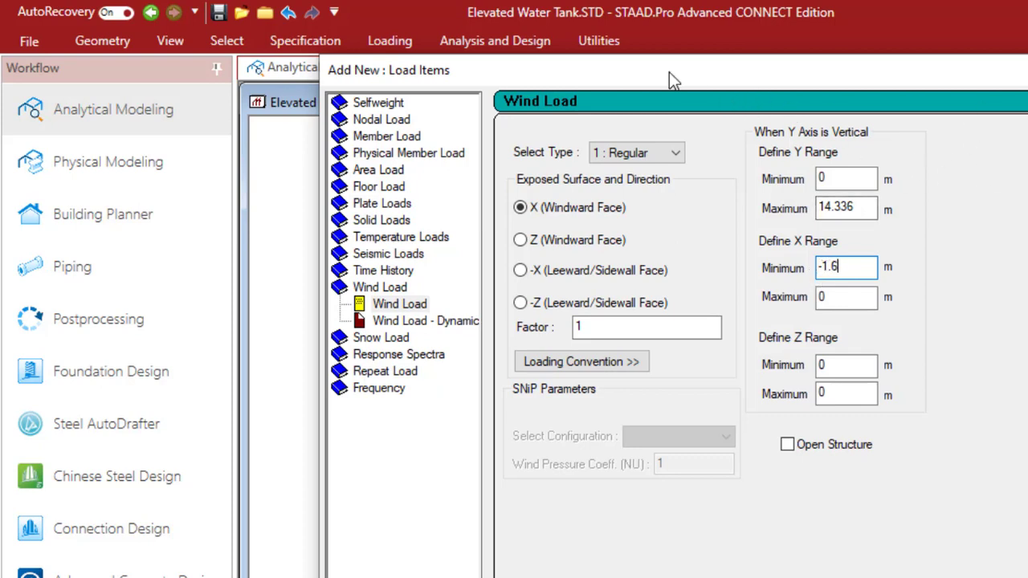
pyautogui.moveTo(668, 72); pyautogui.dragTo(1027, 164)
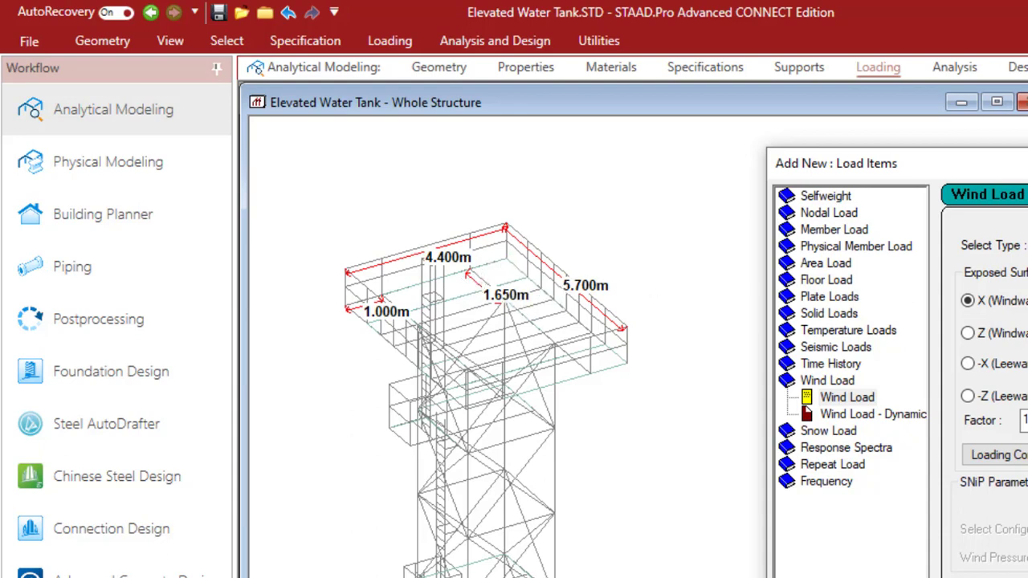
pyautogui.click(618, 45)
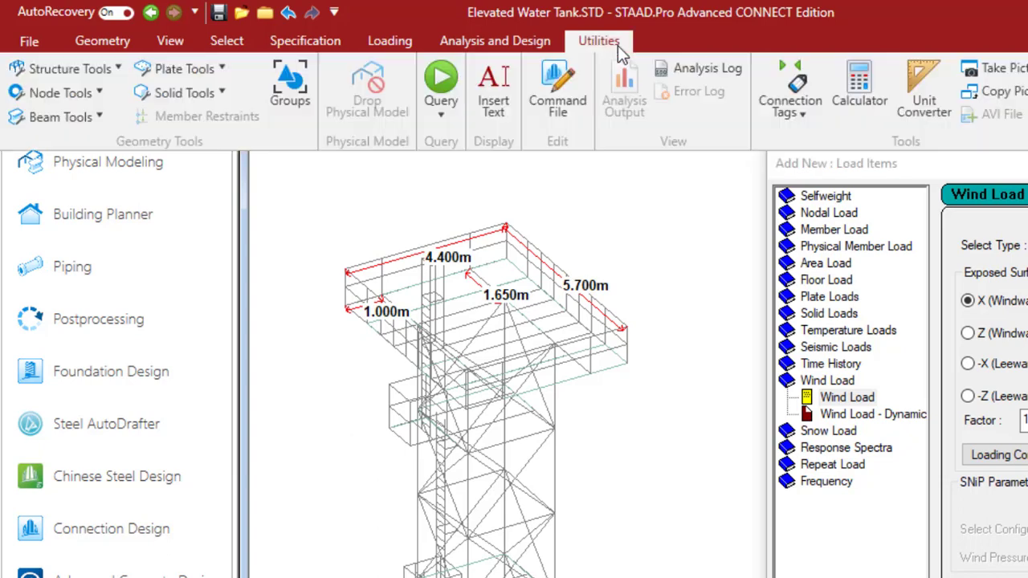
pyautogui.click(101, 91)
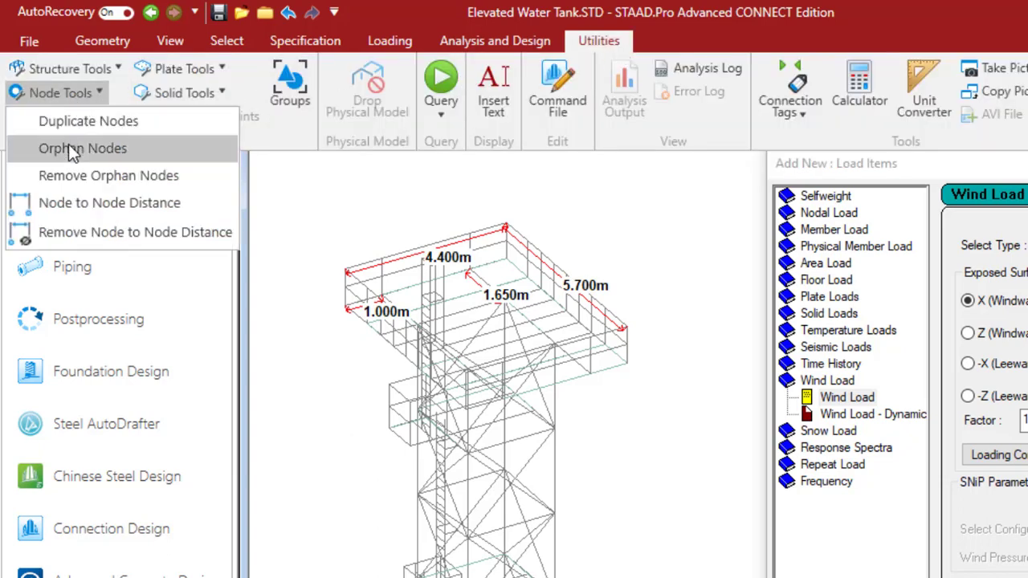
pyautogui.click(71, 200)
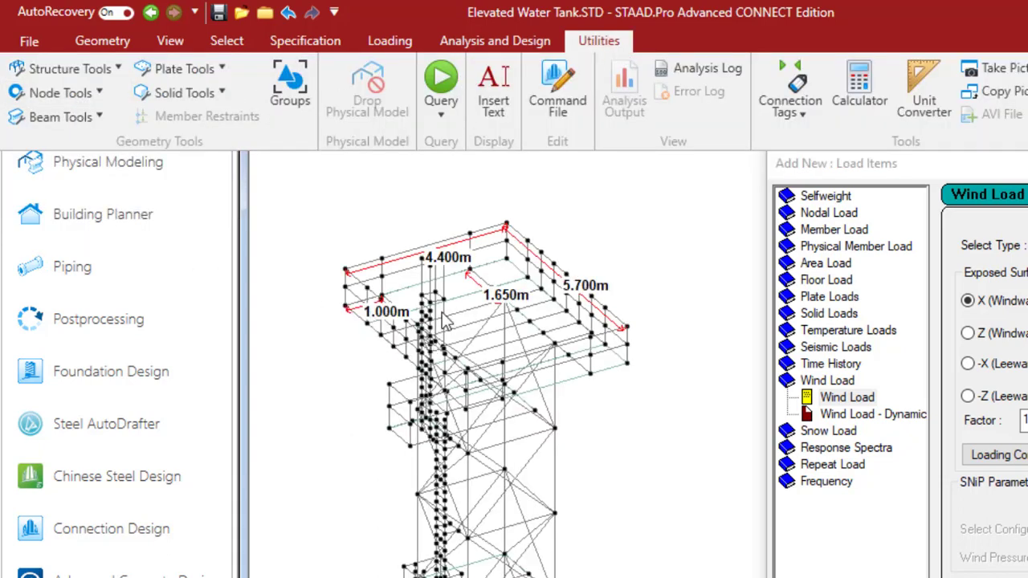
pyautogui.click(624, 426)
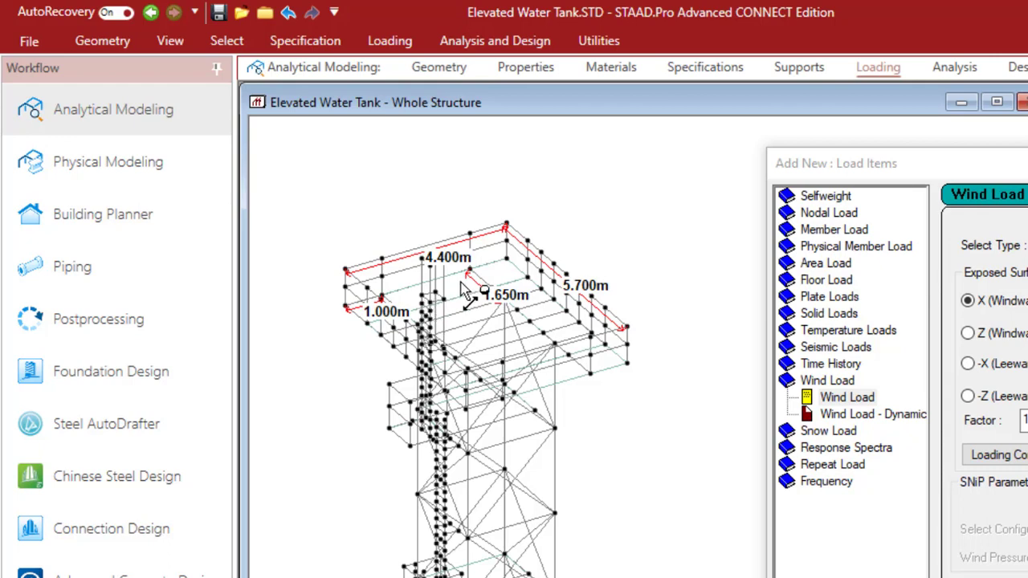
pyautogui.click(383, 297)
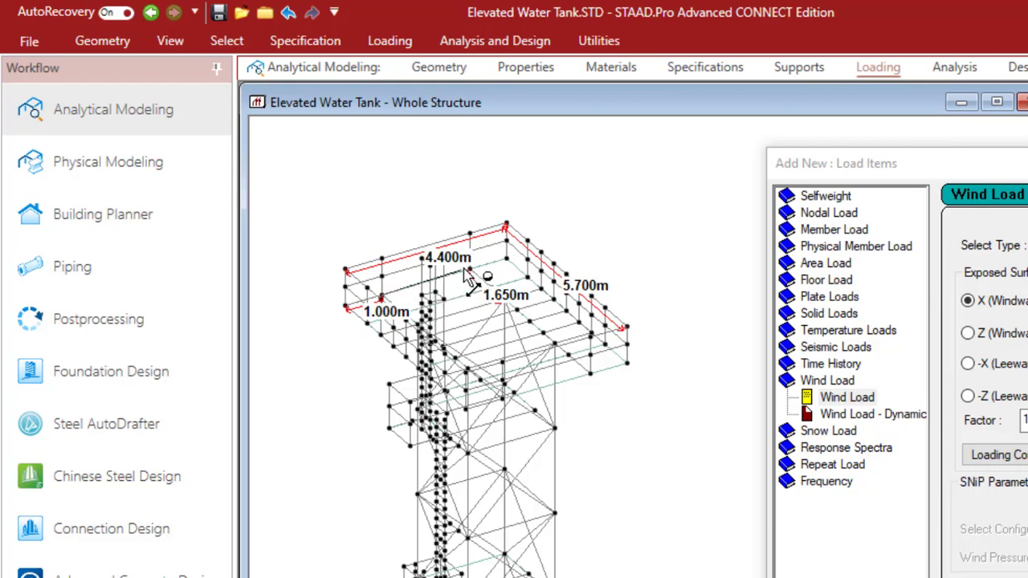
pyautogui.click(507, 261)
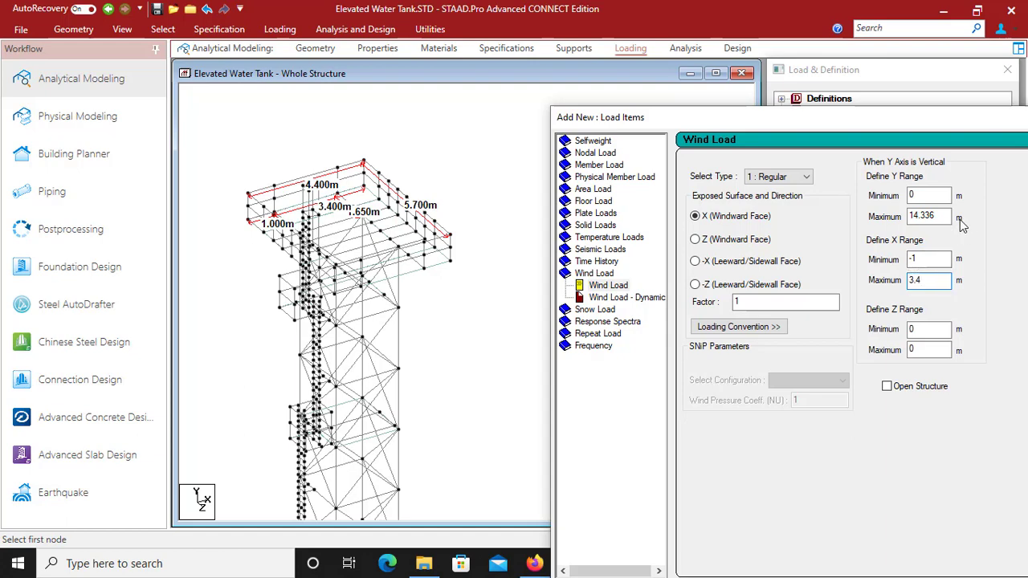
# Measure the remaining length of the platform's long edge and set the wind load's Z range to -1.65 to 4.05 m
pyautogui.moveTo(775, 120); pyautogui.dragTo(690, 72)
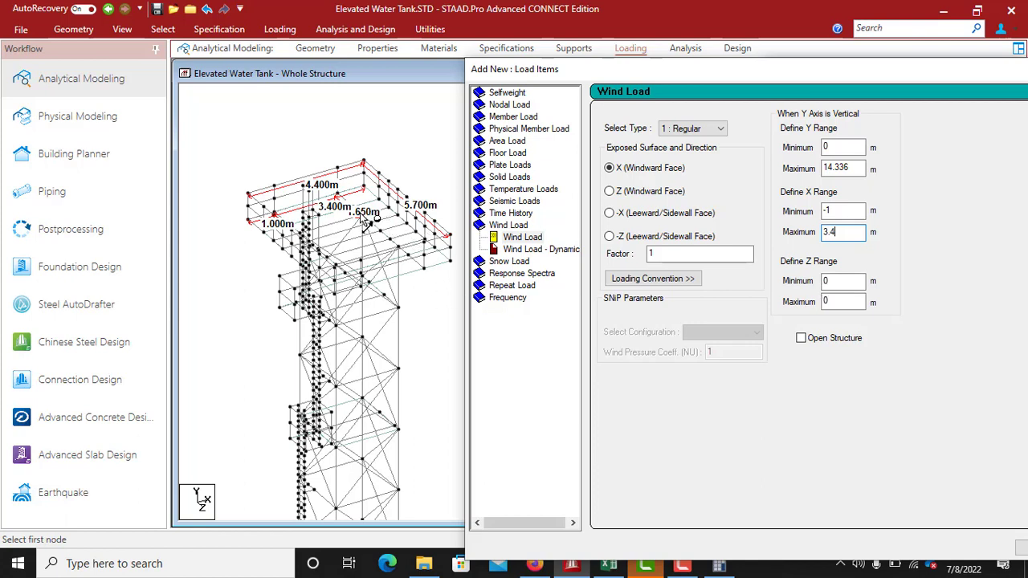
pyautogui.press('Tab')
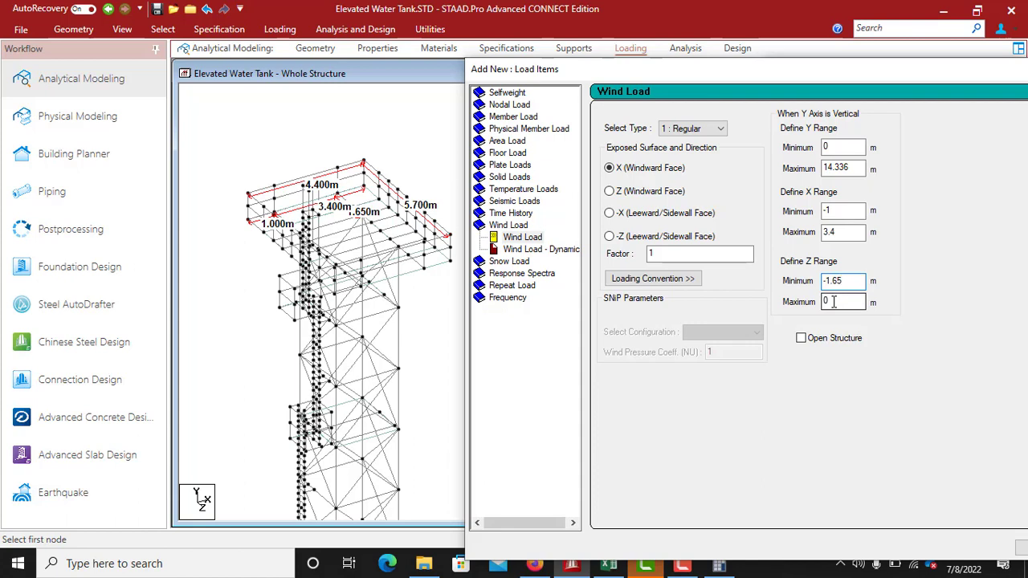
pyautogui.press('Tab')
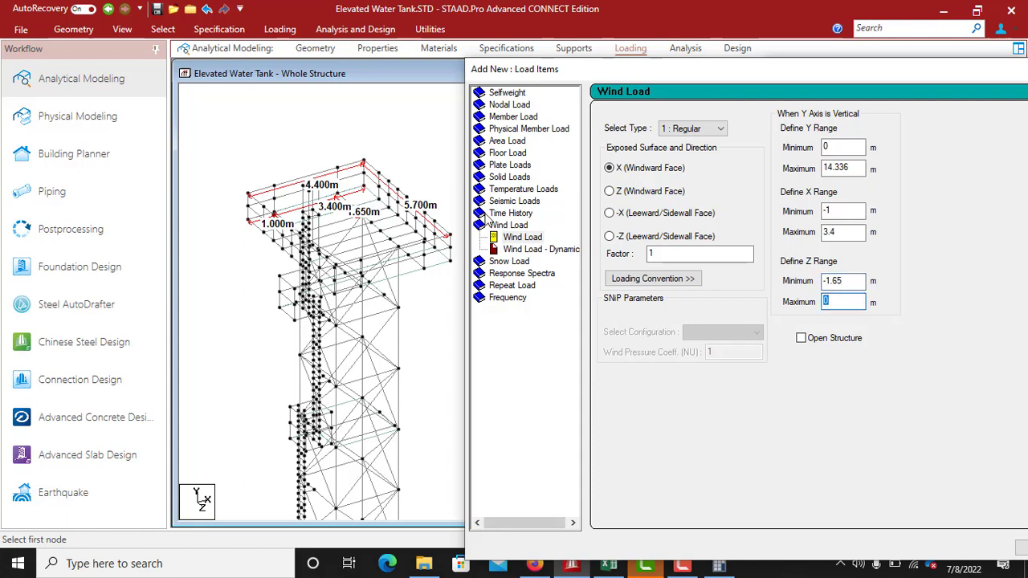
pyautogui.click(394, 215)
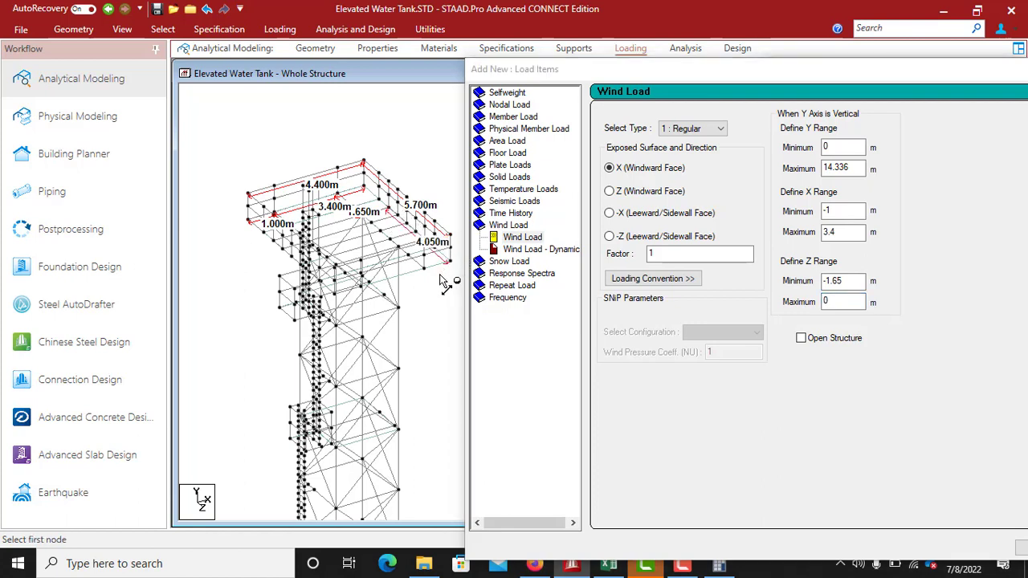
pyautogui.click(833, 301)
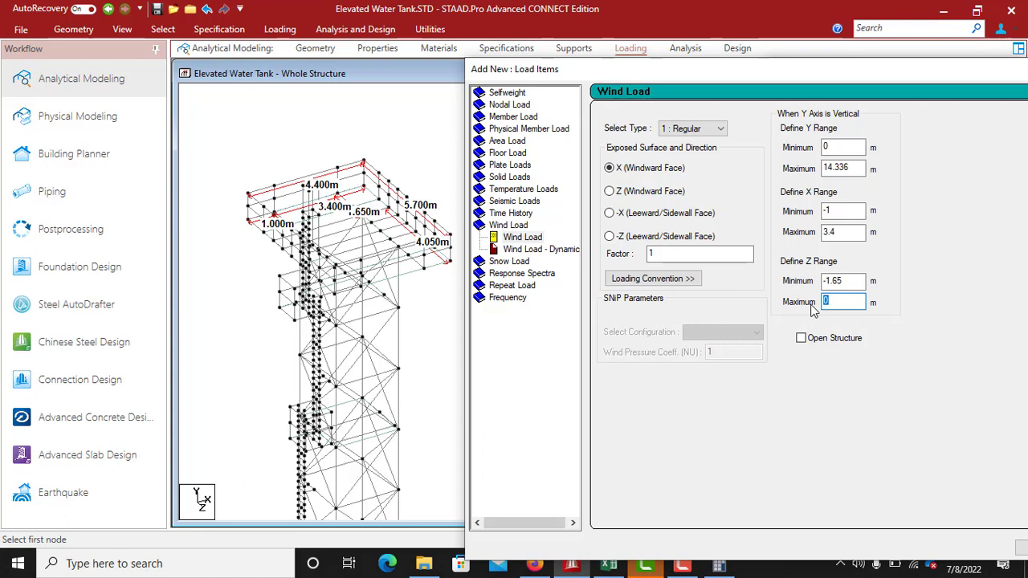
pyautogui.write('4.05')
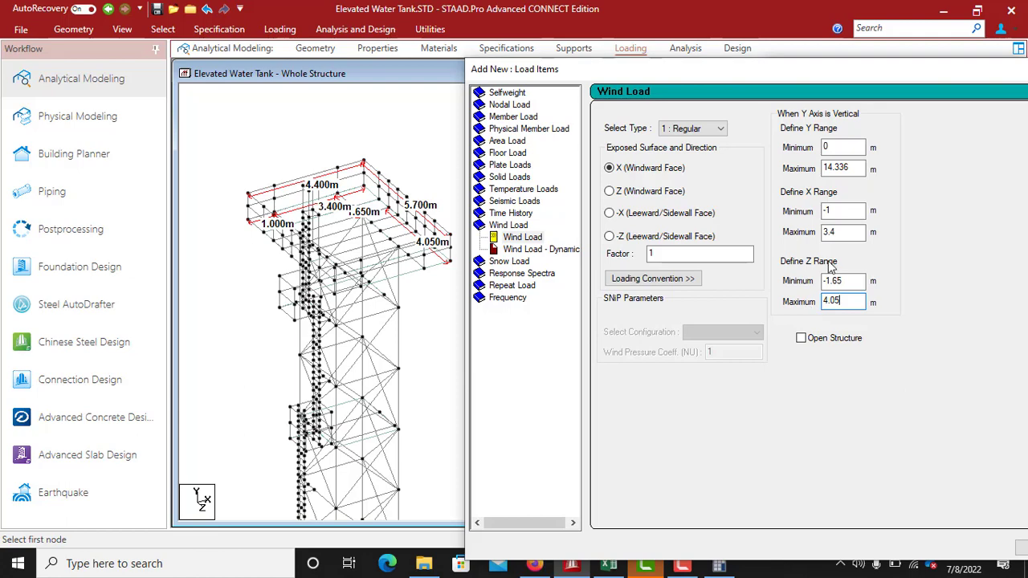
# Treat the tower as an open structure, add the wind load to load case 7, and display it on the model
pyautogui.moveTo(810, 74); pyautogui.dragTo(570, 49)
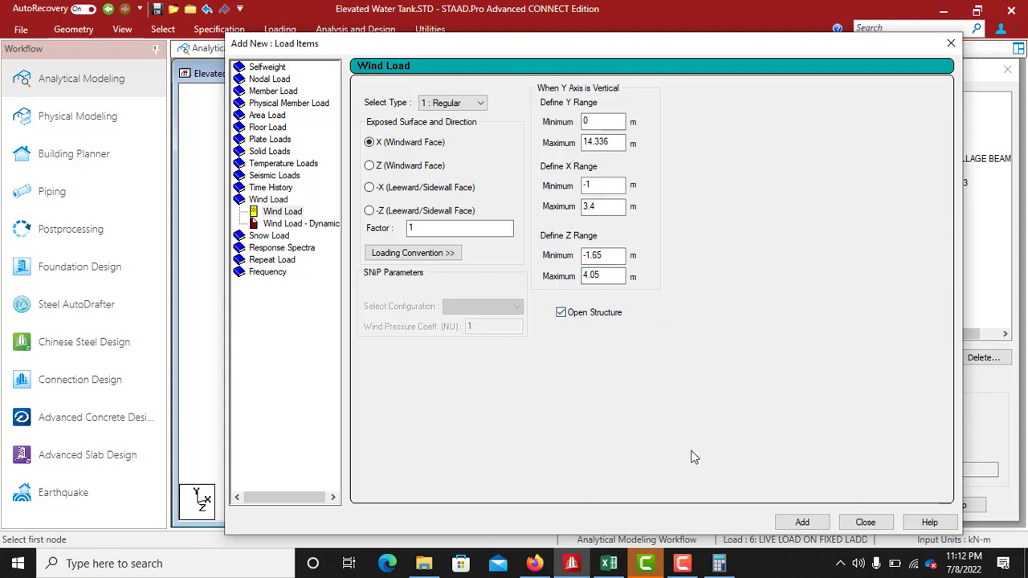
pyautogui.click(866, 523)
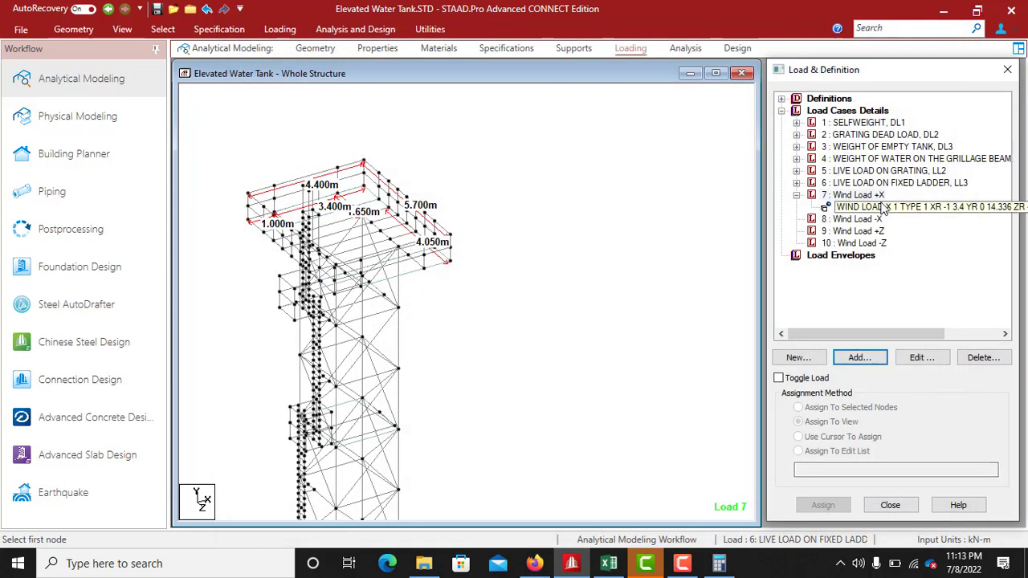
pyautogui.click(881, 207)
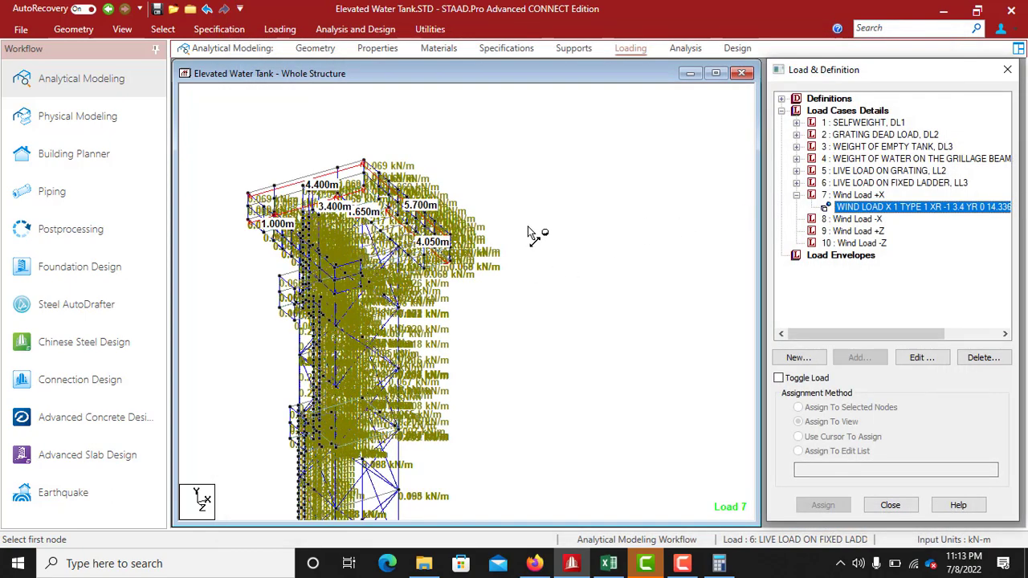
# Hide the load value labels in the model view
pyautogui.scroll(-6, 523, 225)
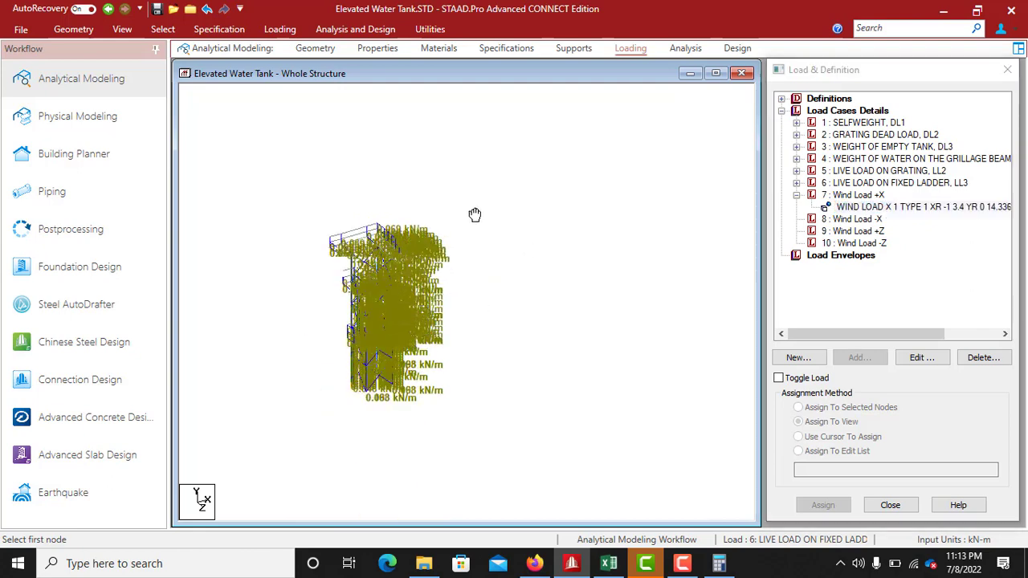
pyautogui.scroll(3, 475, 267)
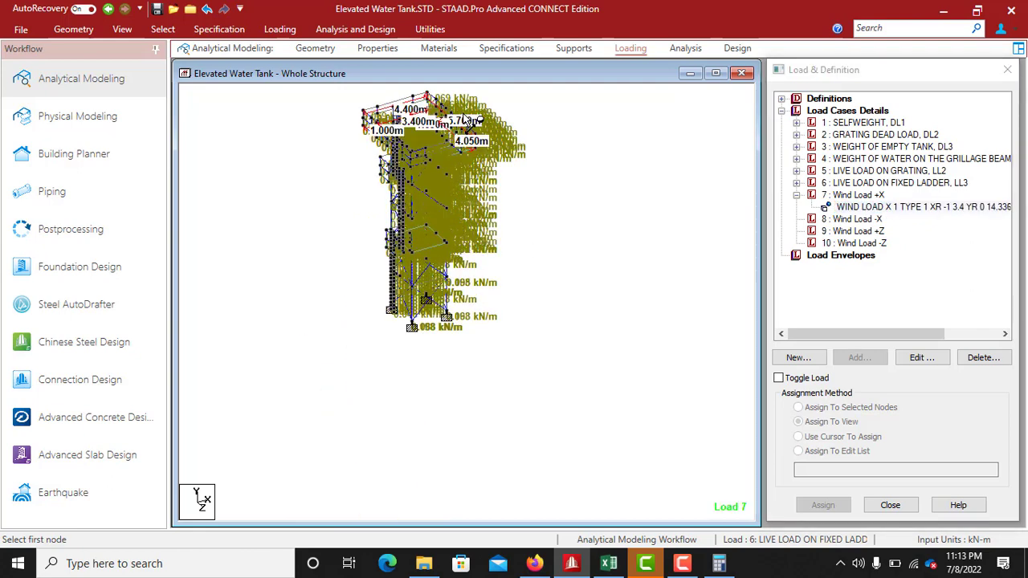
pyautogui.moveTo(495, 103); pyautogui.dragTo(434, 339)
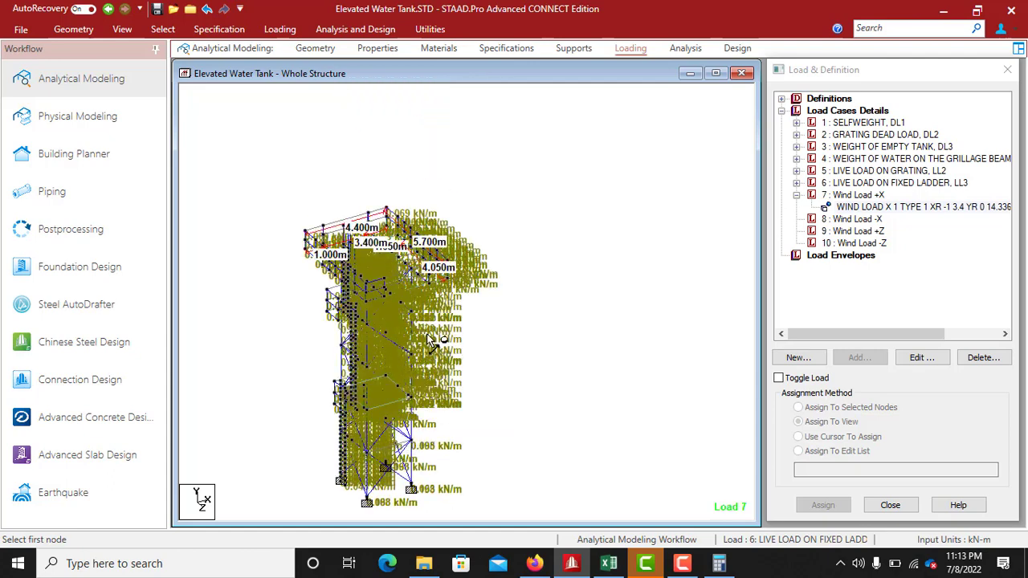
pyautogui.moveTo(359, 366); pyautogui.dragTo(544, 291)
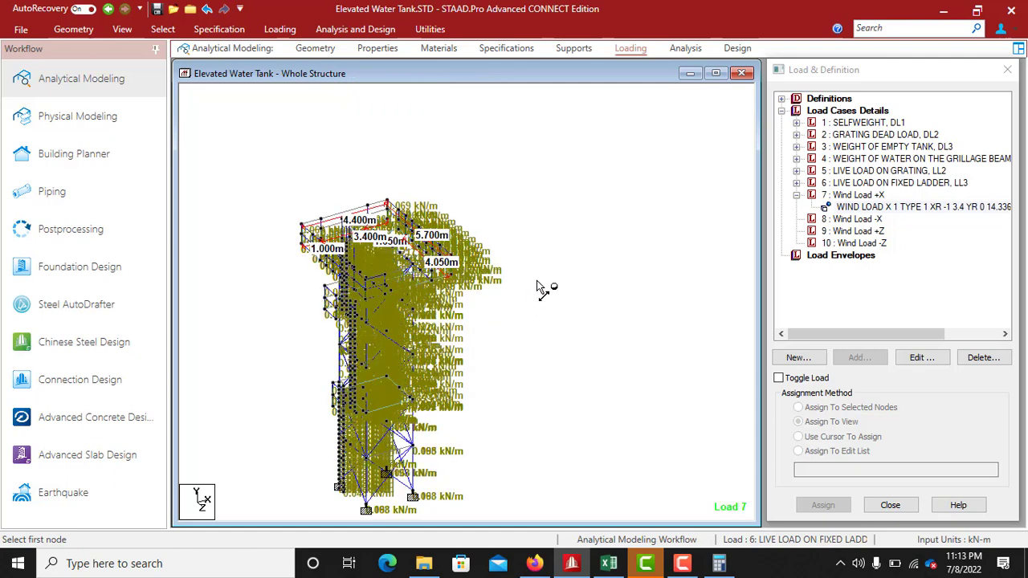
pyautogui.rightClick(542, 282)
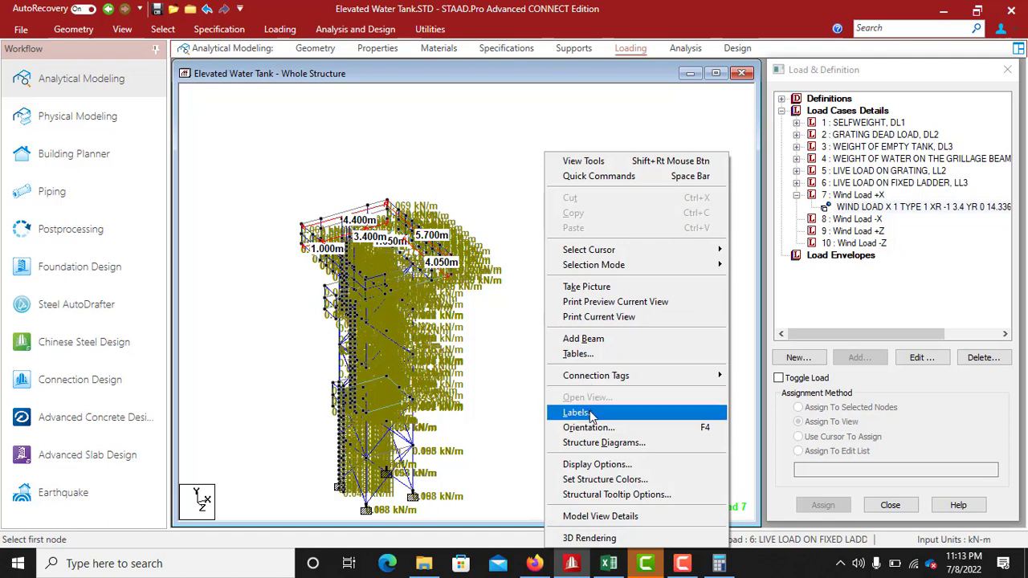
pyautogui.click(575, 411)
pyautogui.click(464, 203)
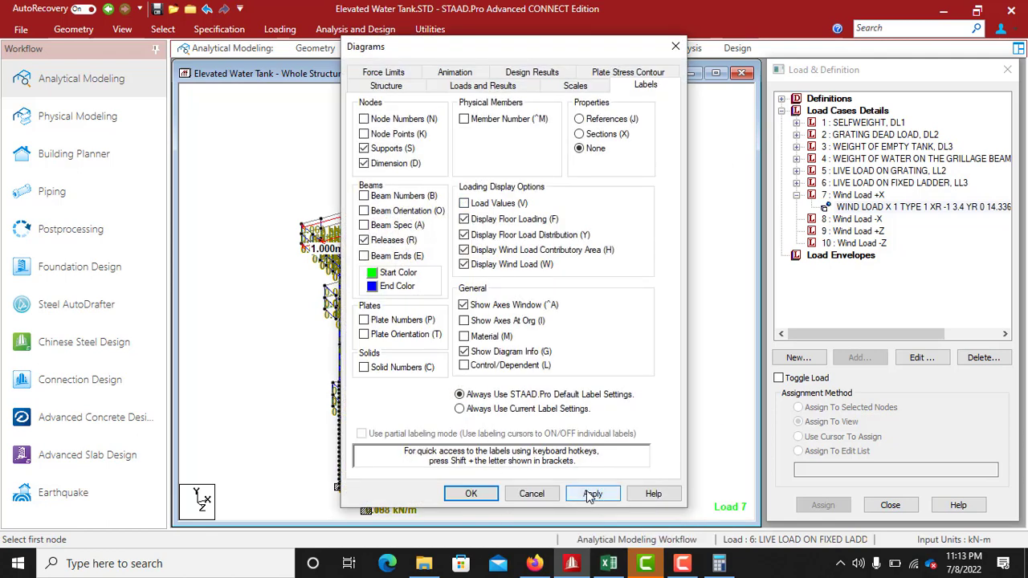
pyautogui.click(592, 494)
pyautogui.click(471, 494)
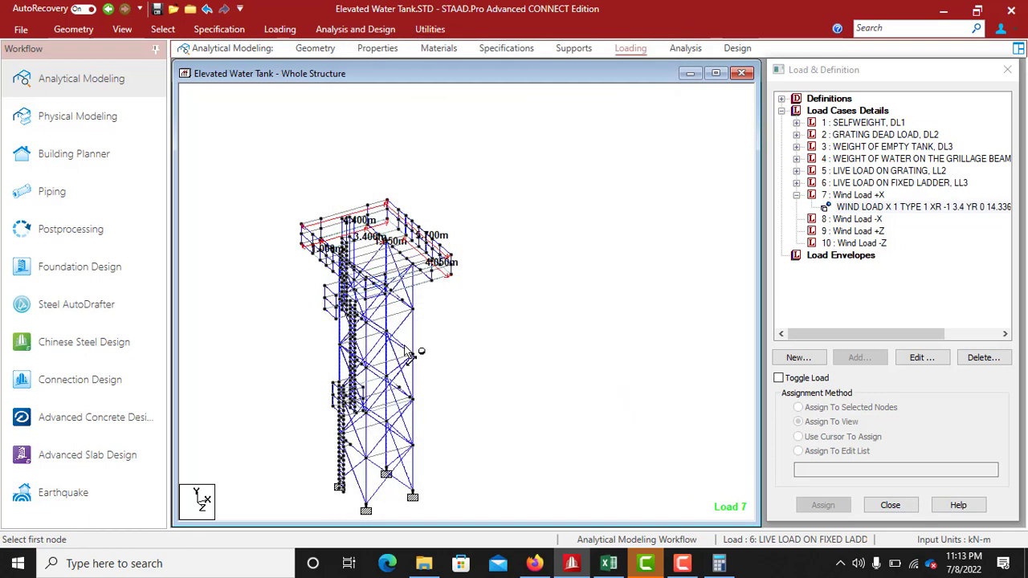
pyautogui.scroll(3, 386, 344)
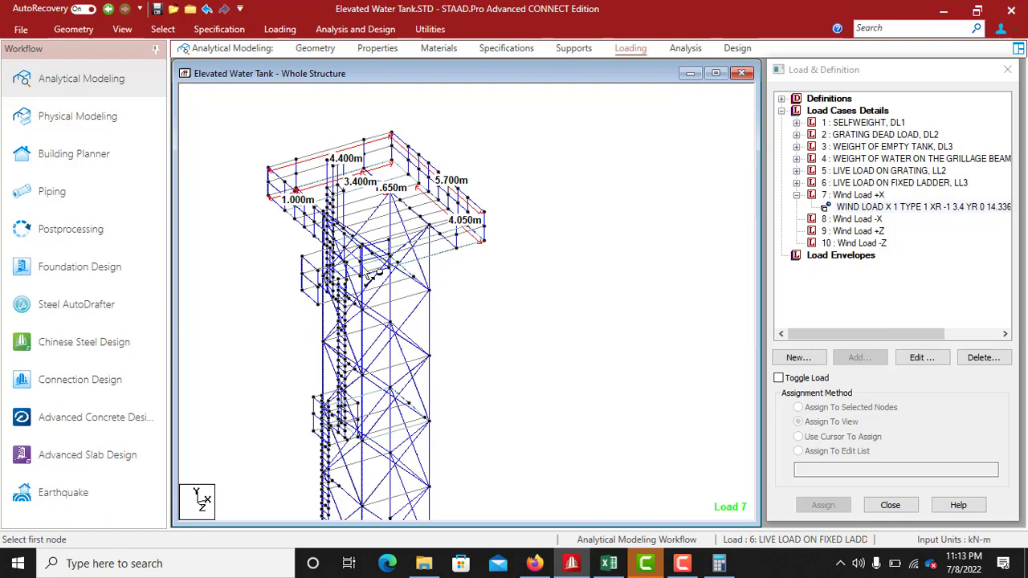
pyautogui.moveTo(388, 321); pyautogui.dragTo(386, 292, button='middle')
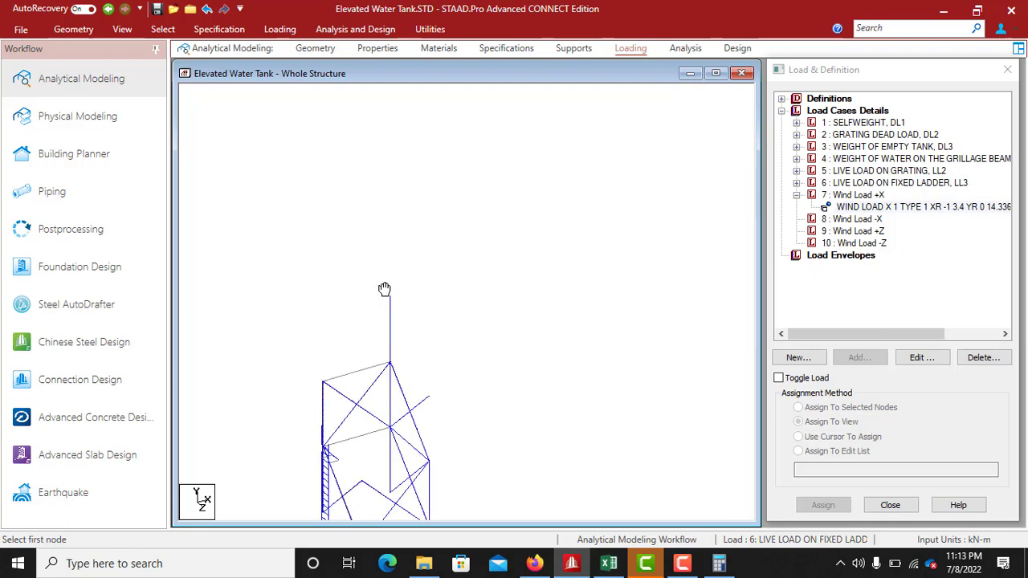
pyautogui.rightClick(527, 279)
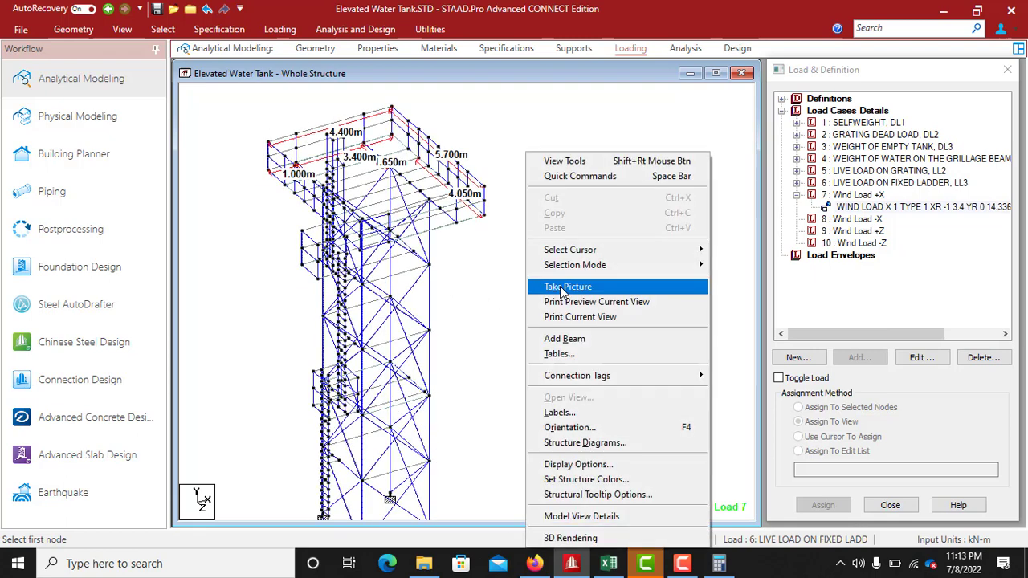
pyautogui.click(559, 353)
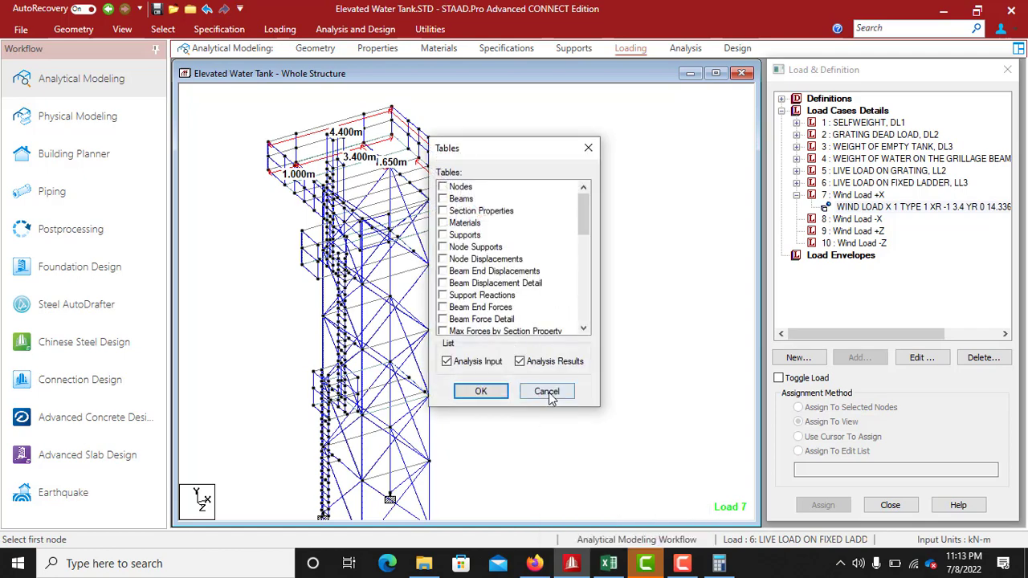
pyautogui.click(550, 394)
pyautogui.rightClick(575, 331)
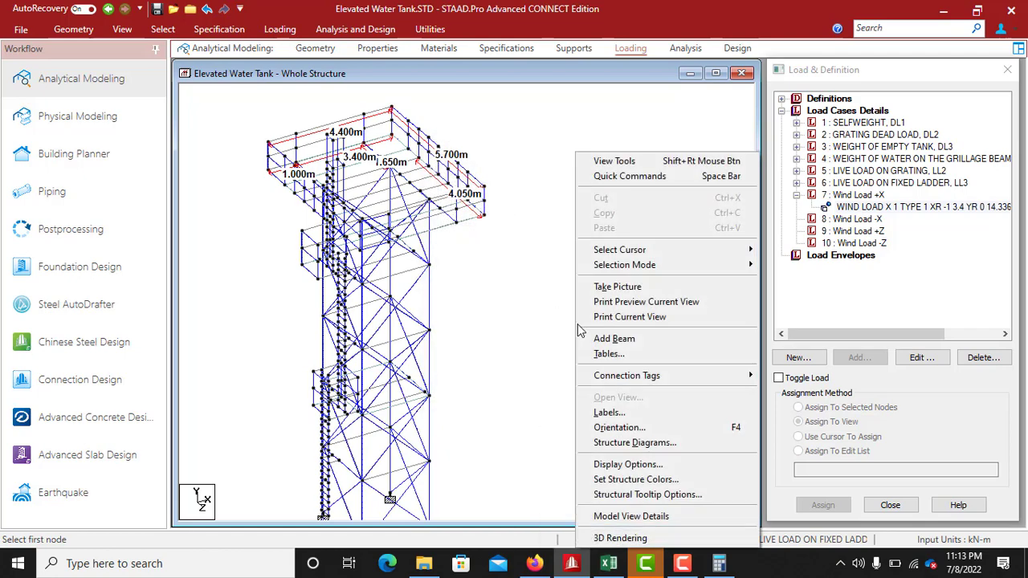
pyautogui.click(609, 414)
pyautogui.press('Return')
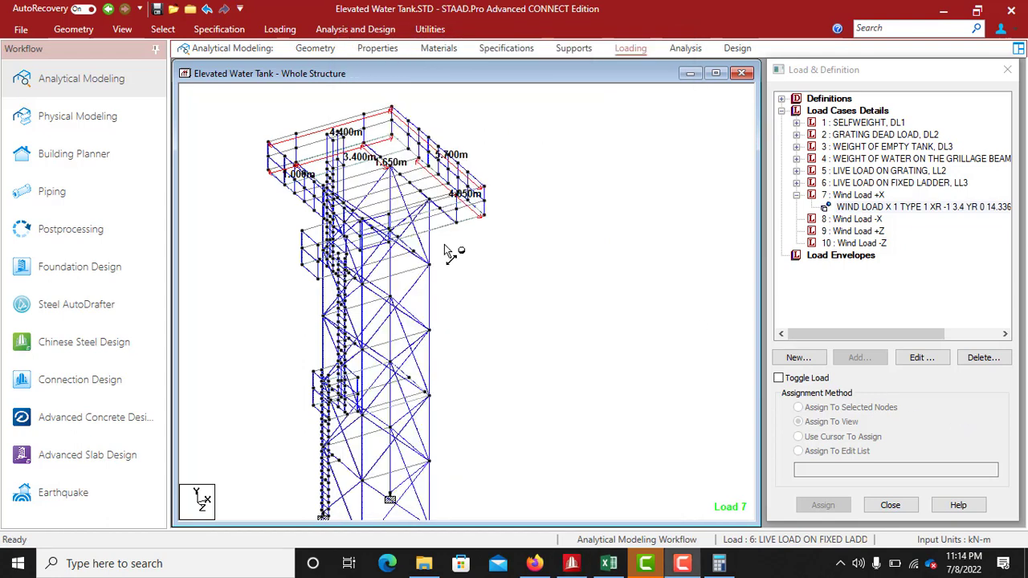
# Set the distributed force display scale to 0.5 kN/m per m and apply it to enlarge the wind load arrows
pyautogui.rightClick(558, 193)
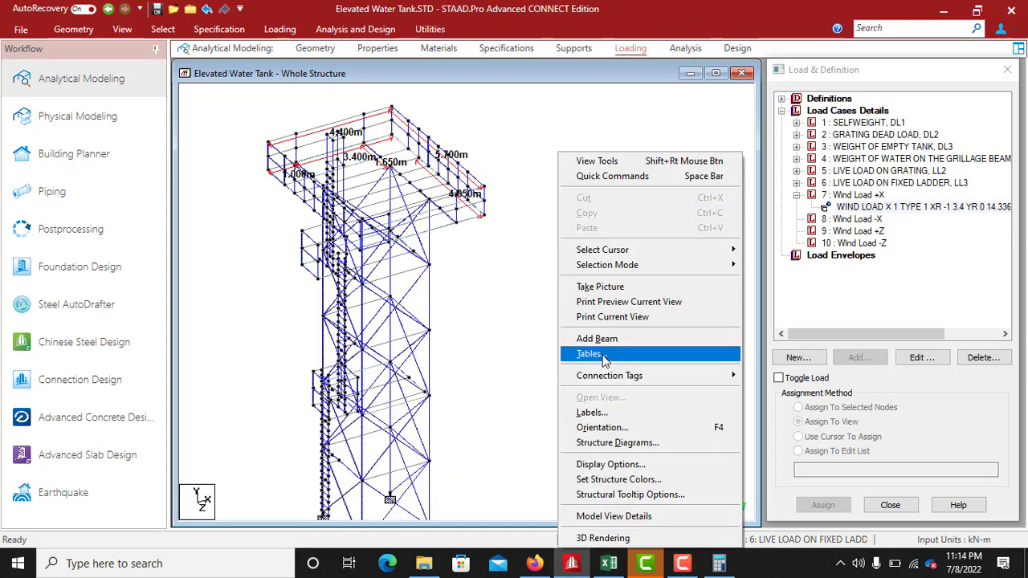
pyautogui.click(596, 413)
pyautogui.click(575, 85)
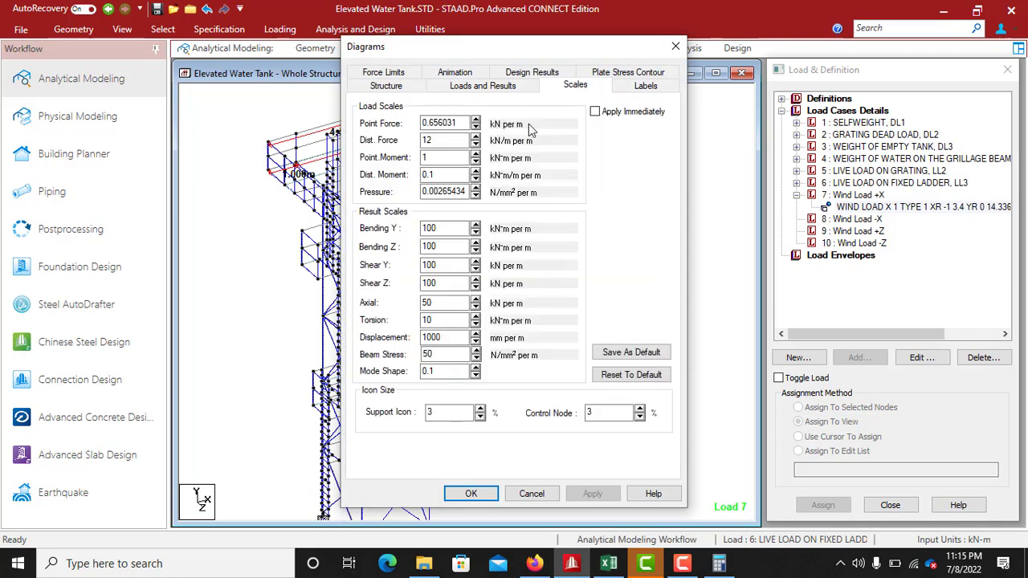
pyautogui.click(437, 141)
pyautogui.moveTo(481, 53); pyautogui.dragTo(605, 59)
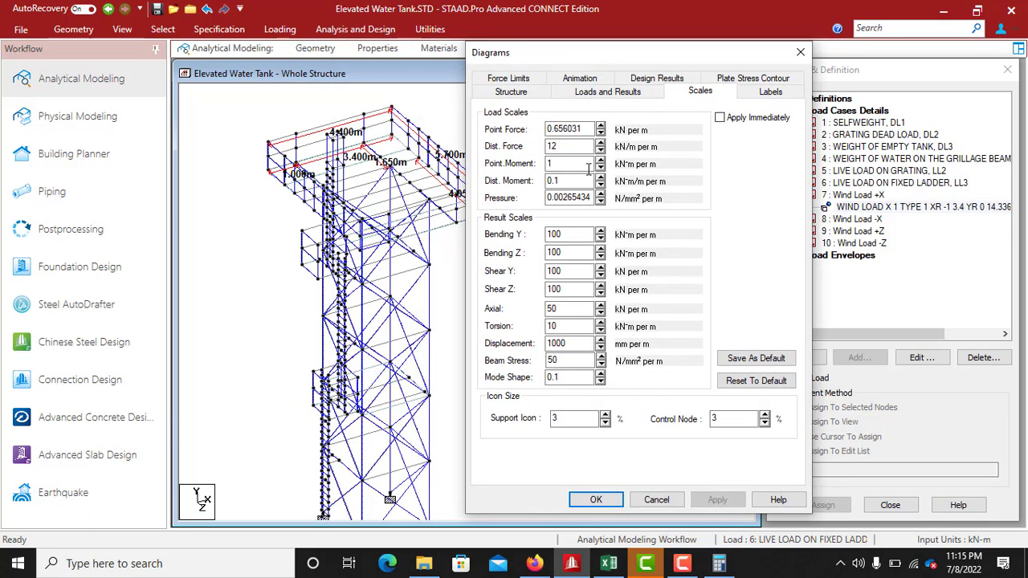
pyautogui.click(552, 146)
pyautogui.write('0.5')
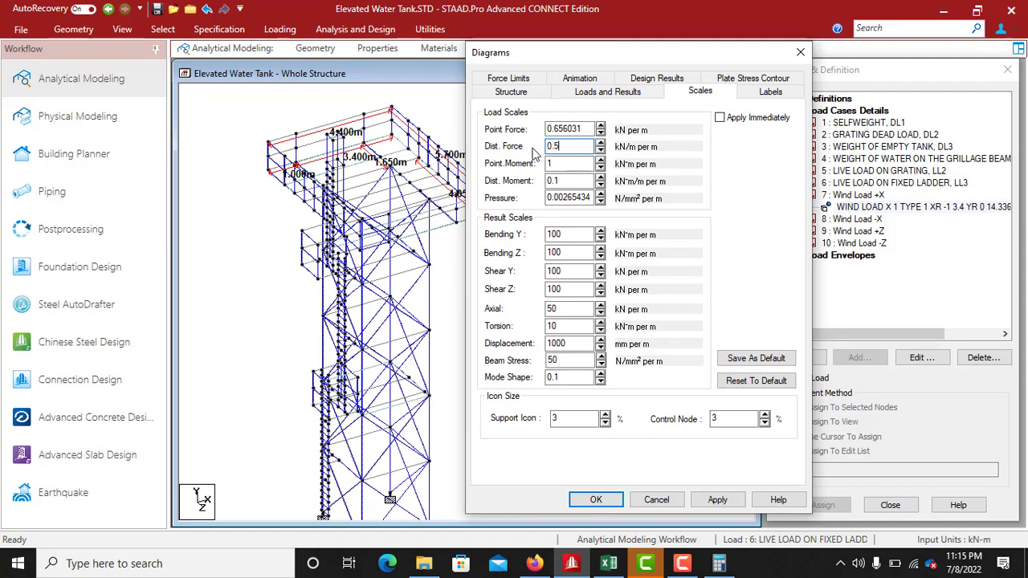
pyautogui.click(715, 501)
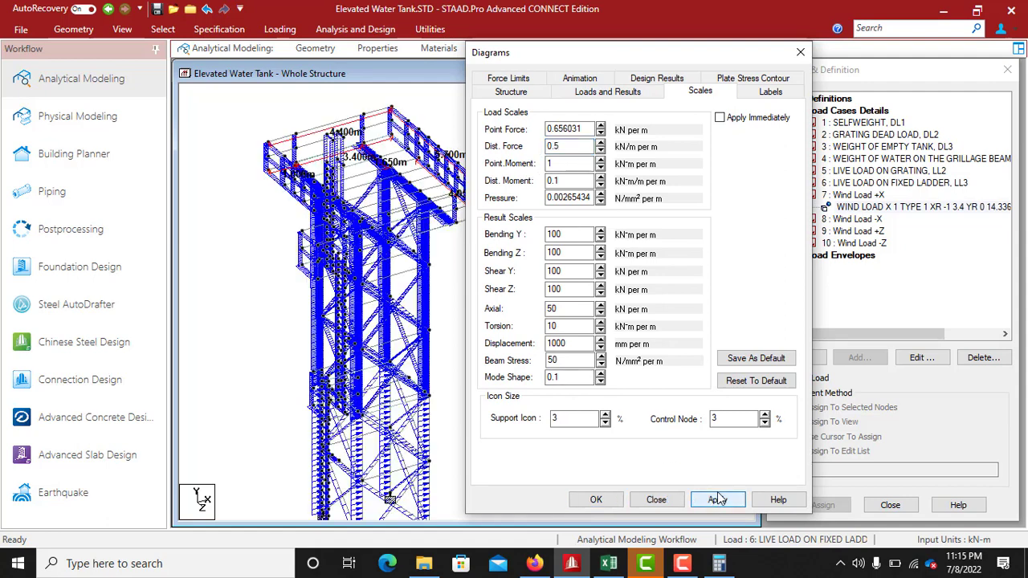
pyautogui.moveTo(551, 57); pyautogui.dragTo(665, 65)
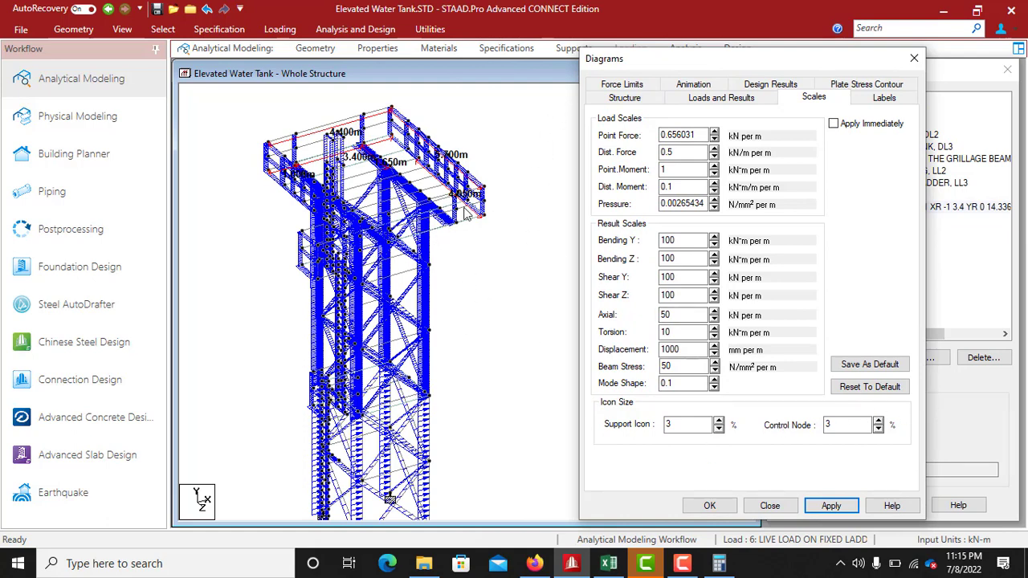
pyautogui.click(914, 58)
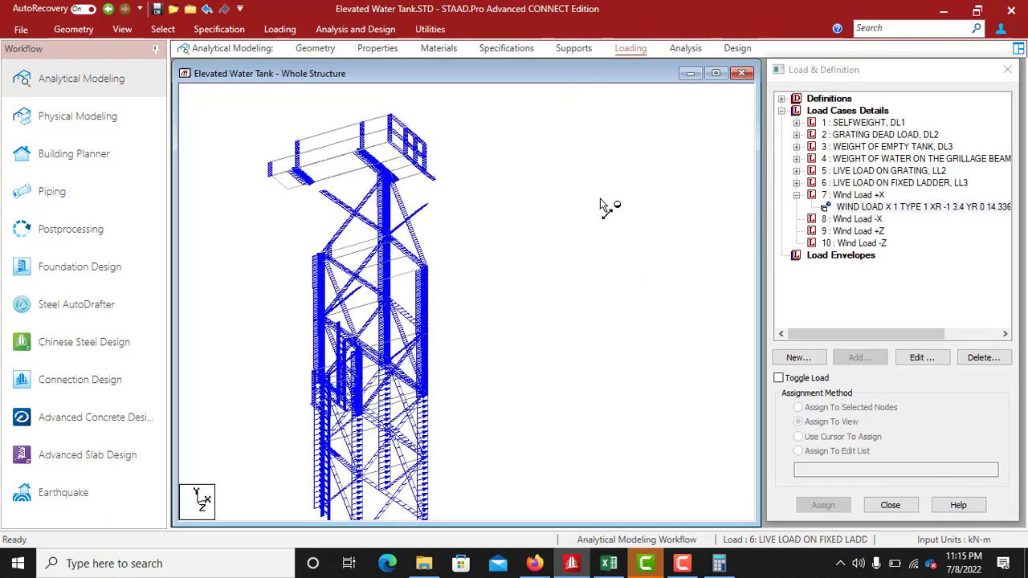
# Examine the load case 7 wind load arrows along the tower, from the supports up to the top platform
pyautogui.moveTo(602, 205); pyautogui.dragTo(394, 342)
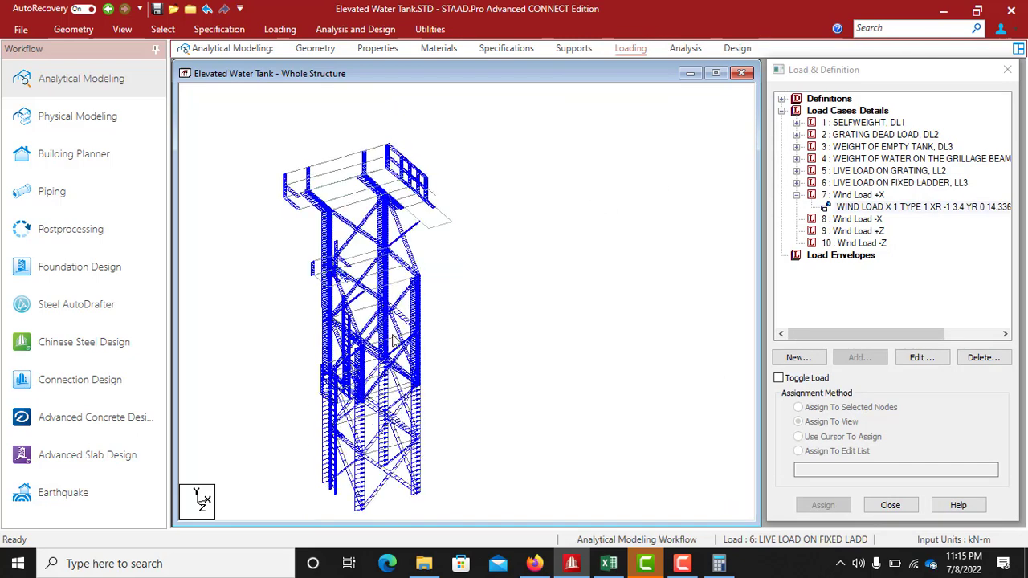
pyautogui.moveTo(393, 342); pyautogui.dragTo(487, 270, button='middle')
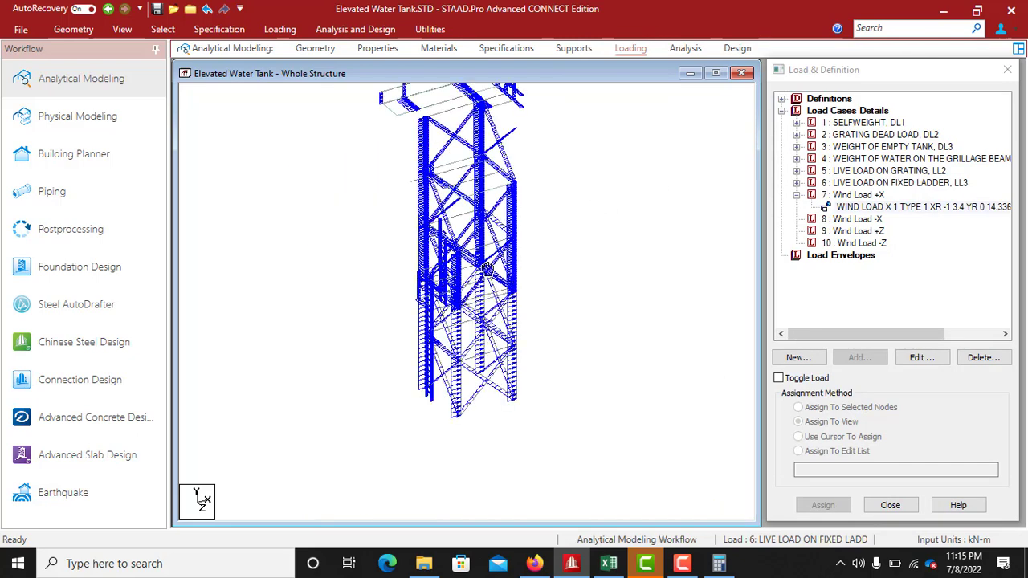
pyautogui.scroll(2, 487, 270)
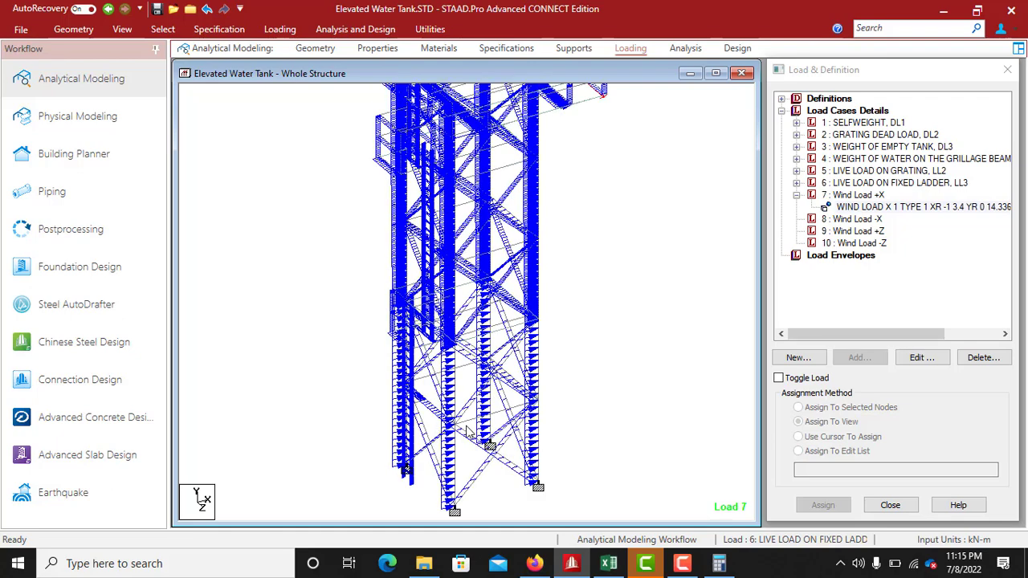
pyautogui.keyDown('shift'); pyautogui.moveTo(468, 431); pyautogui.dragTo(450, 200, button='middle'); pyautogui.keyUp('shift')
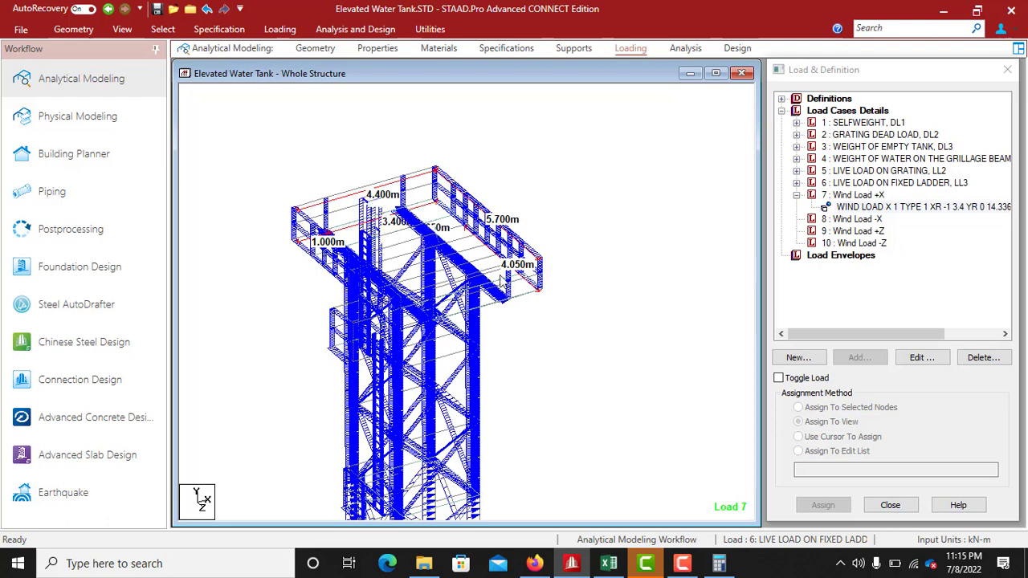
pyautogui.click(719, 563)
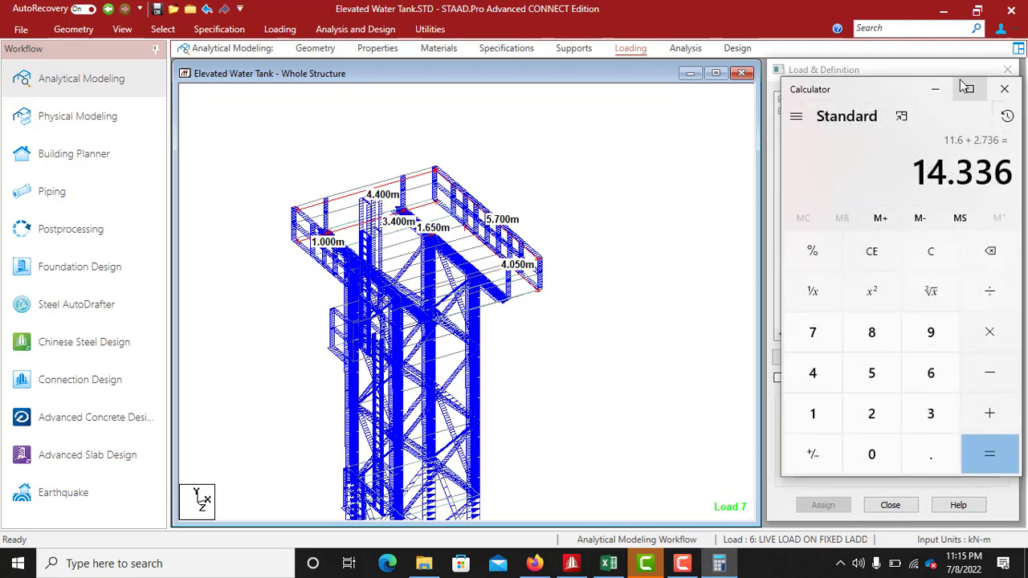
pyautogui.click(936, 90)
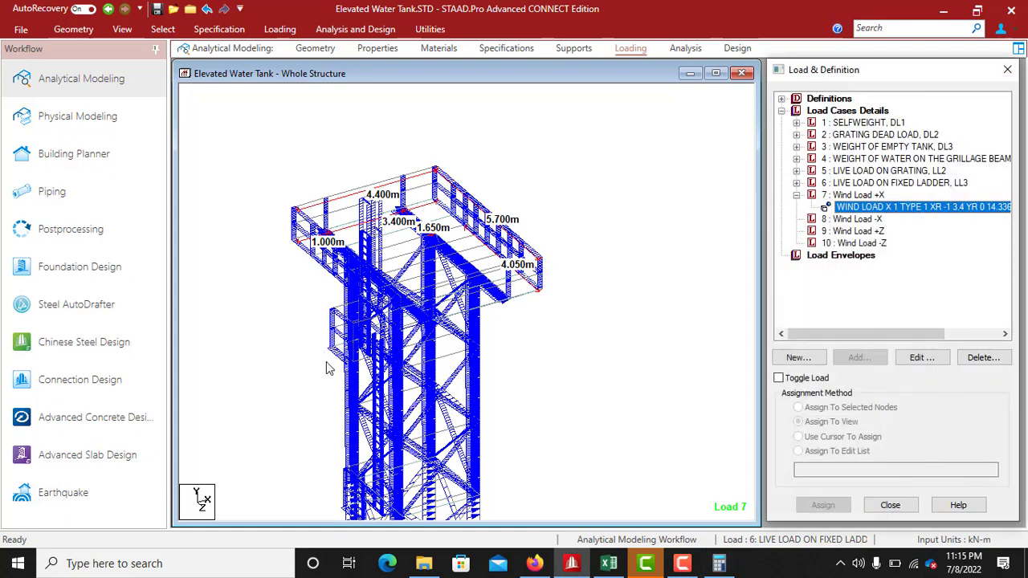
pyautogui.moveTo(326, 368); pyautogui.dragTo(374, 160, button='middle')
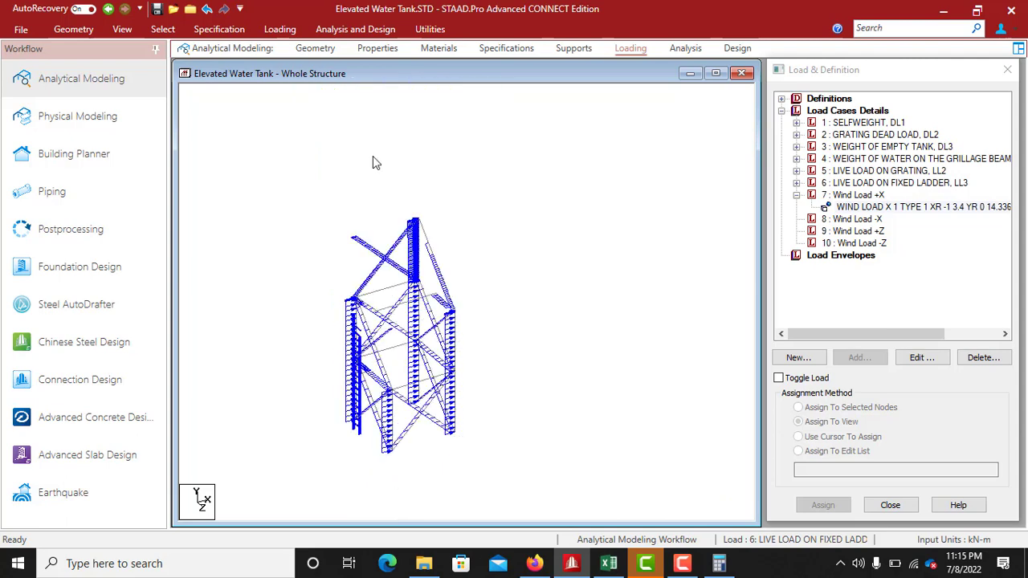
pyautogui.moveTo(446, 249); pyautogui.dragTo(450, 326, button='middle')
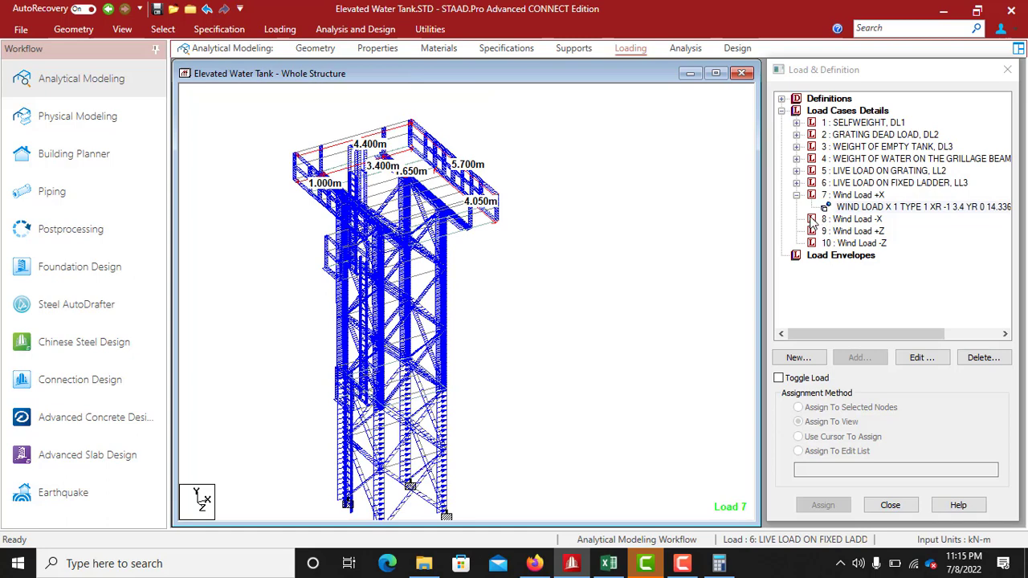
# Start a new wind load item in load case 8, Wind Load -X, using the -X (Leeward/Sidewall Face) direction
pyautogui.click(853, 219)
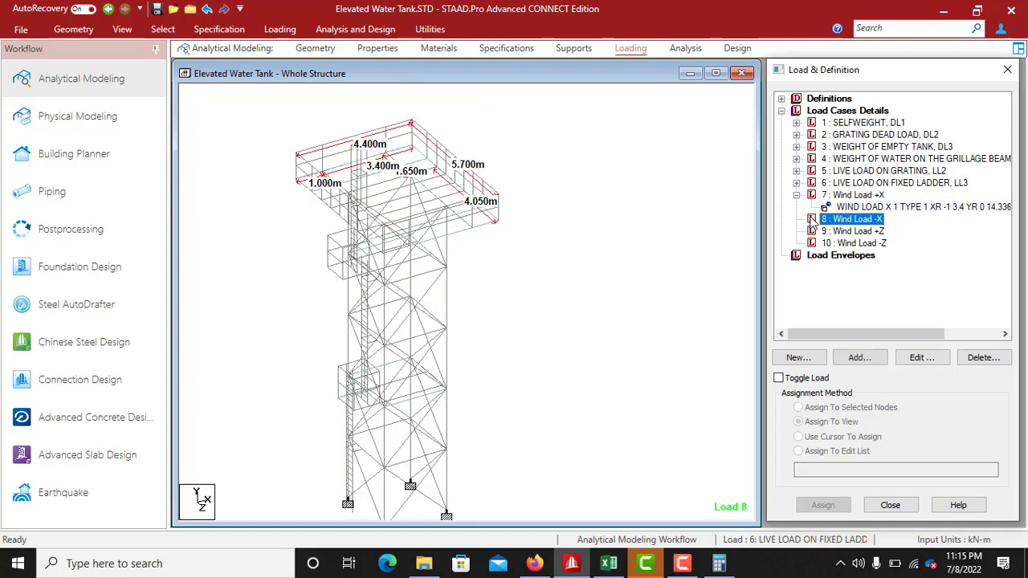
pyautogui.doubleClick(853, 219)
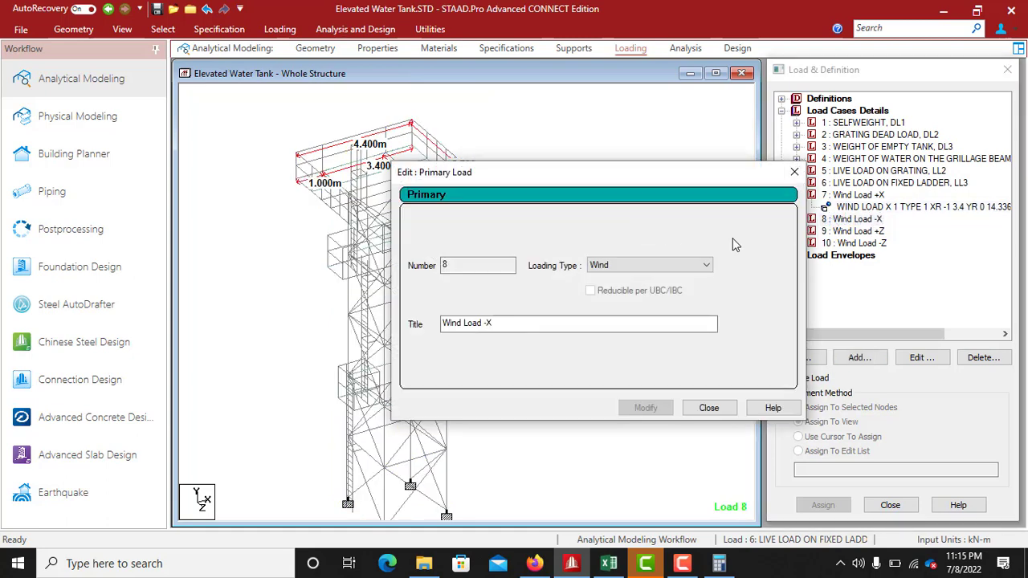
pyautogui.click(794, 172)
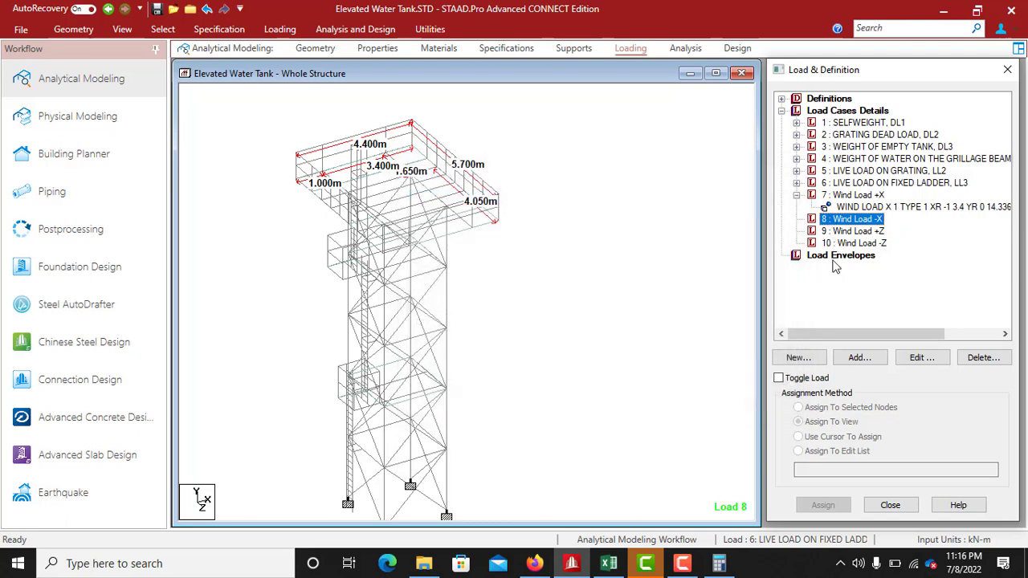
pyautogui.click(858, 357)
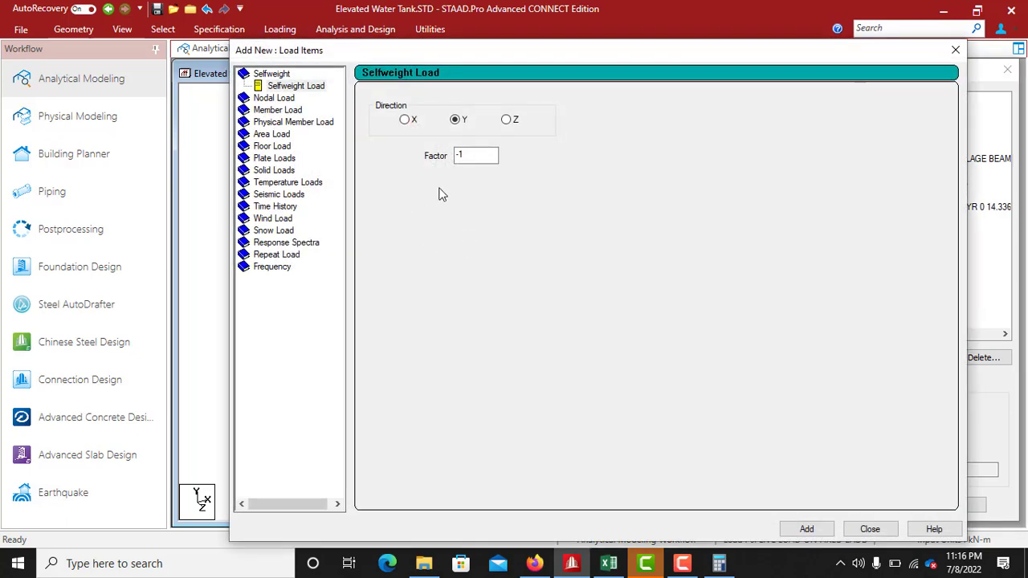
pyautogui.click(273, 219)
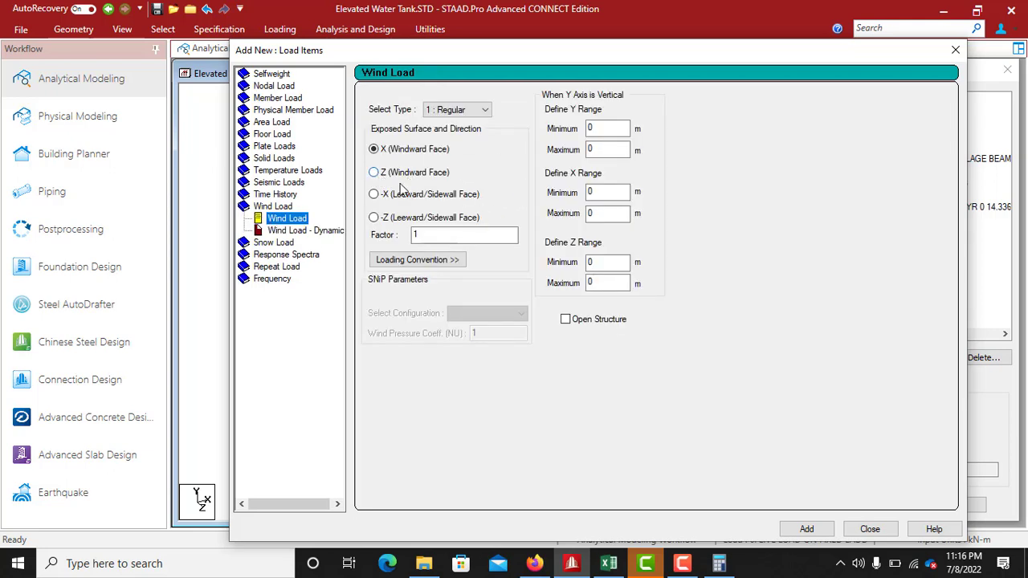
pyautogui.click(374, 194)
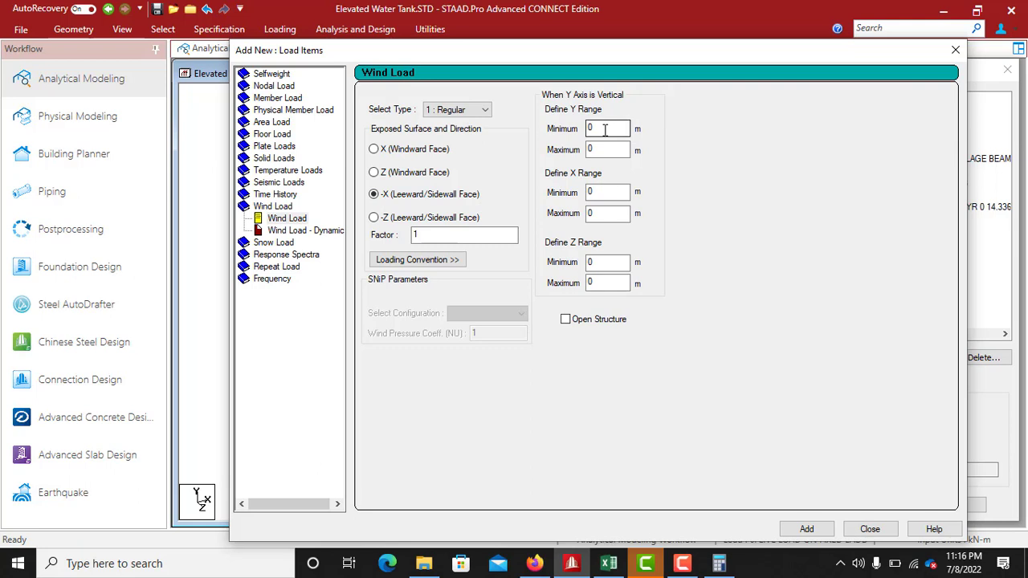
# Treat the tower as an open structure and set the wind load's maximum Y to 14.336 m
pyautogui.click(565, 319)
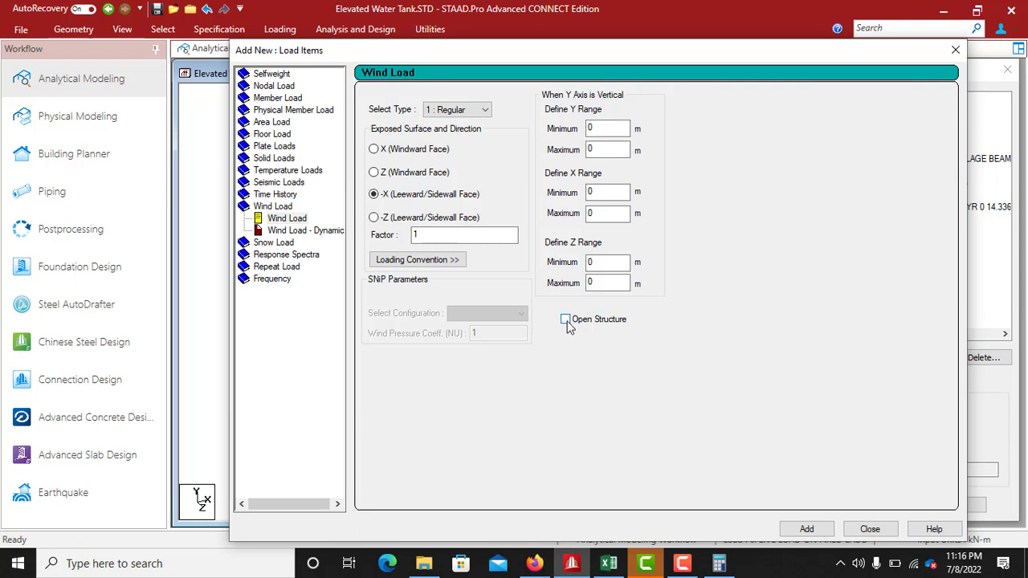
pyautogui.doubleClick(601, 149)
pyautogui.write('14.336')
pyautogui.click(730, 566)
pyautogui.click(730, 565)
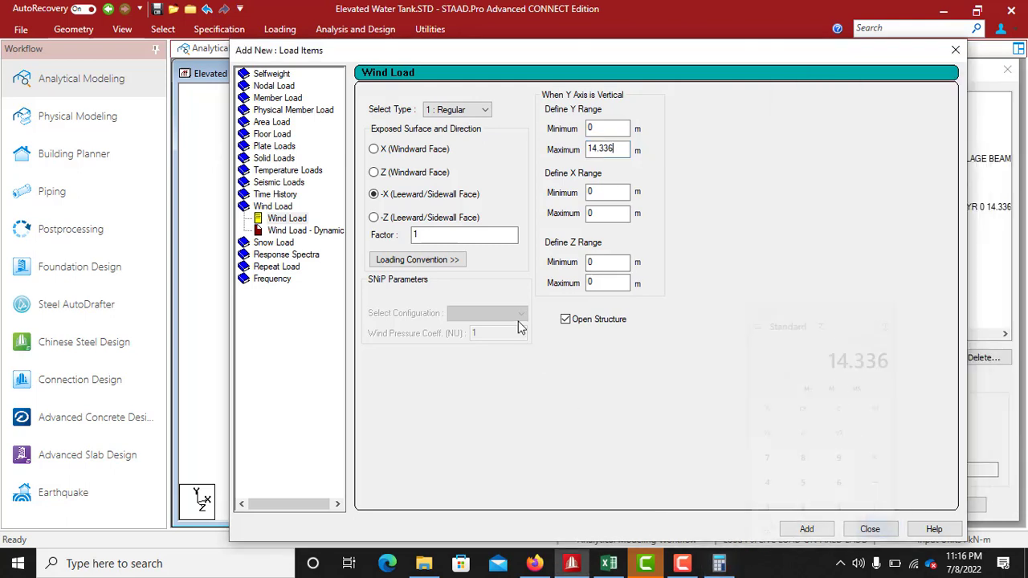
# Set the X range of the load case 8 wind load to -1 to 3.4 m
pyautogui.click(592, 190)
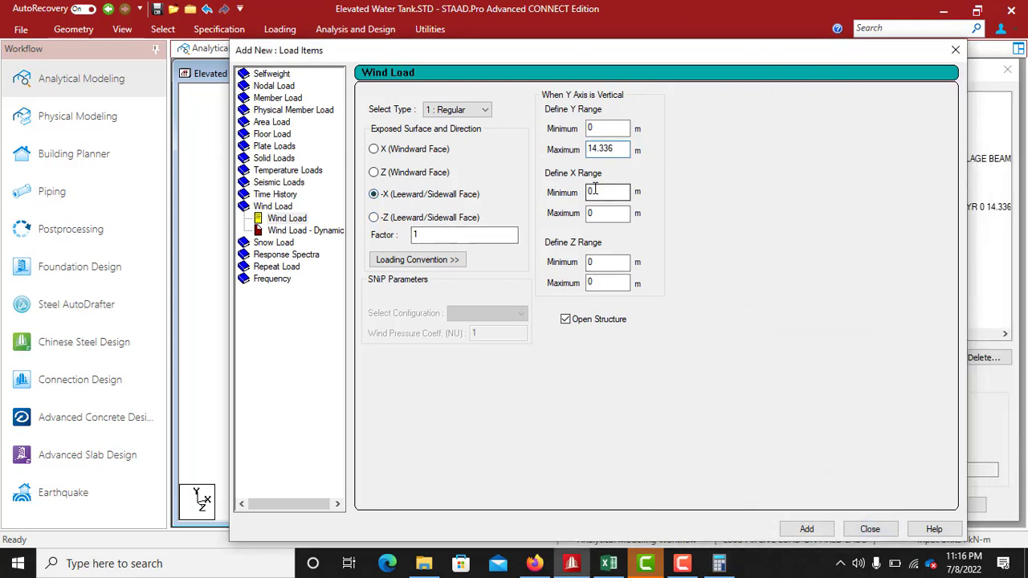
pyautogui.moveTo(597, 192); pyautogui.dragTo(577, 198)
pyautogui.click(599, 213)
pyautogui.moveTo(598, 213); pyautogui.dragTo(585, 215)
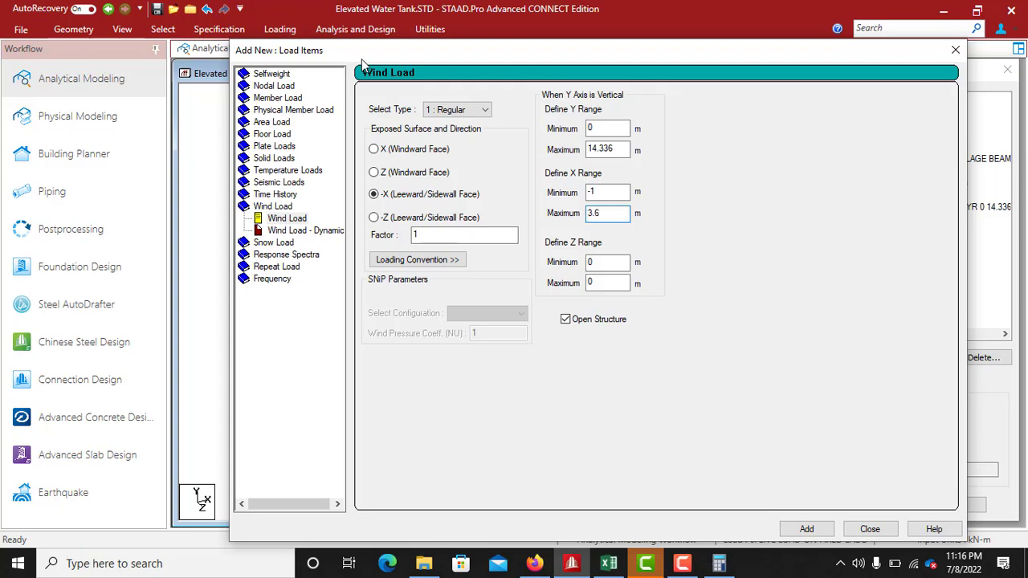
pyautogui.moveTo(397, 58); pyautogui.dragTo(493, 101)
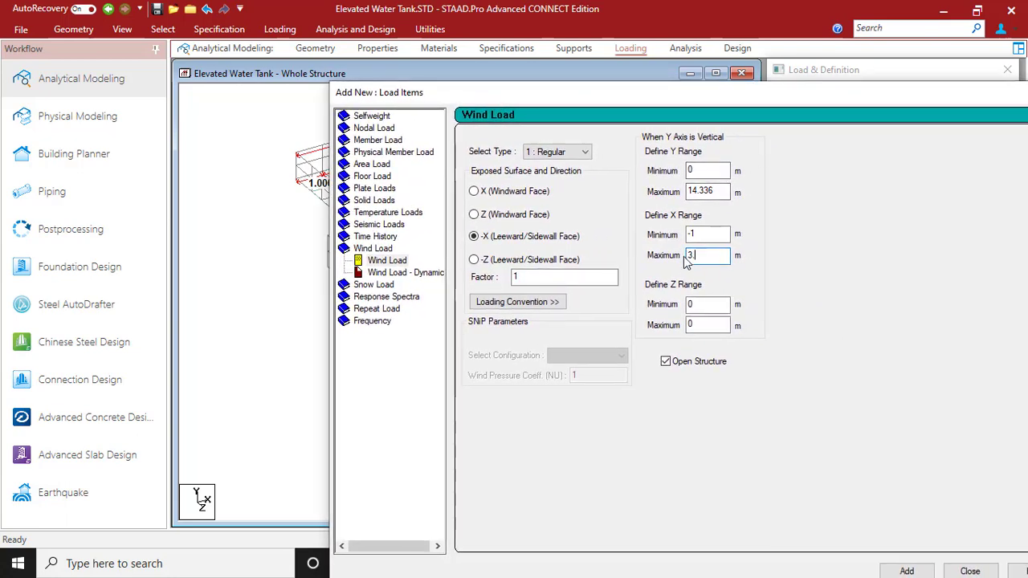
pyautogui.write('.4')
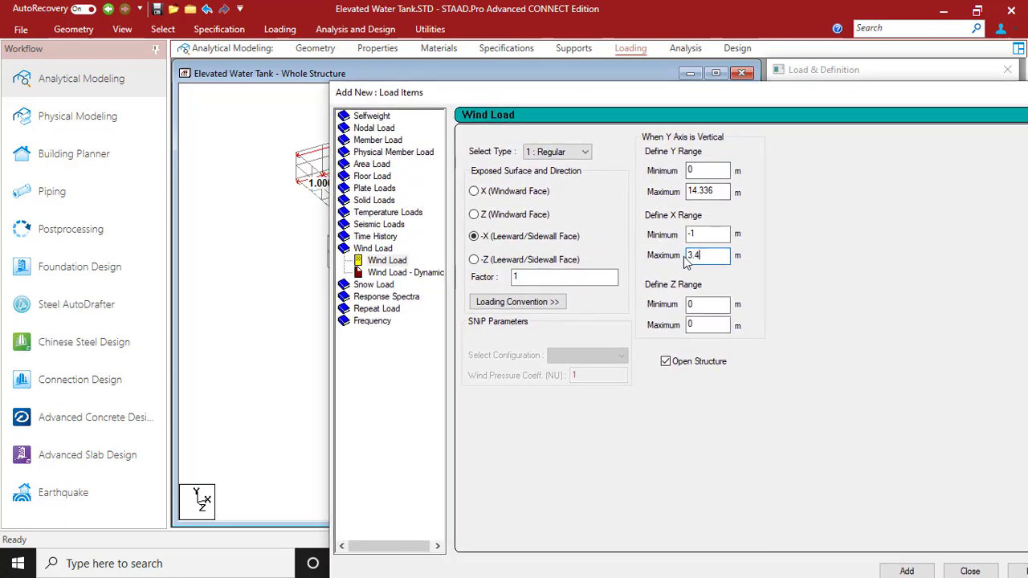
# Set the load case 8 wind load's Z range to -1.65 to 4.05 m and its factor to -1
pyautogui.click(699, 305)
pyautogui.moveTo(699, 309); pyautogui.dragTo(687, 308)
pyautogui.click(696, 325)
pyautogui.moveTo(517, 102); pyautogui.dragTo(495, 64)
pyautogui.doubleClick(675, 287)
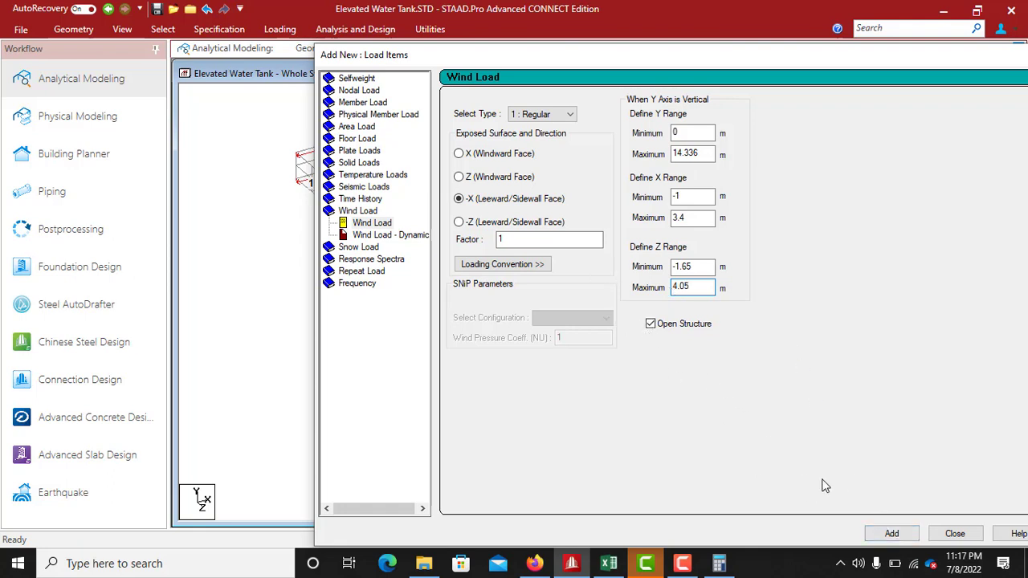
pyautogui.click(499, 243)
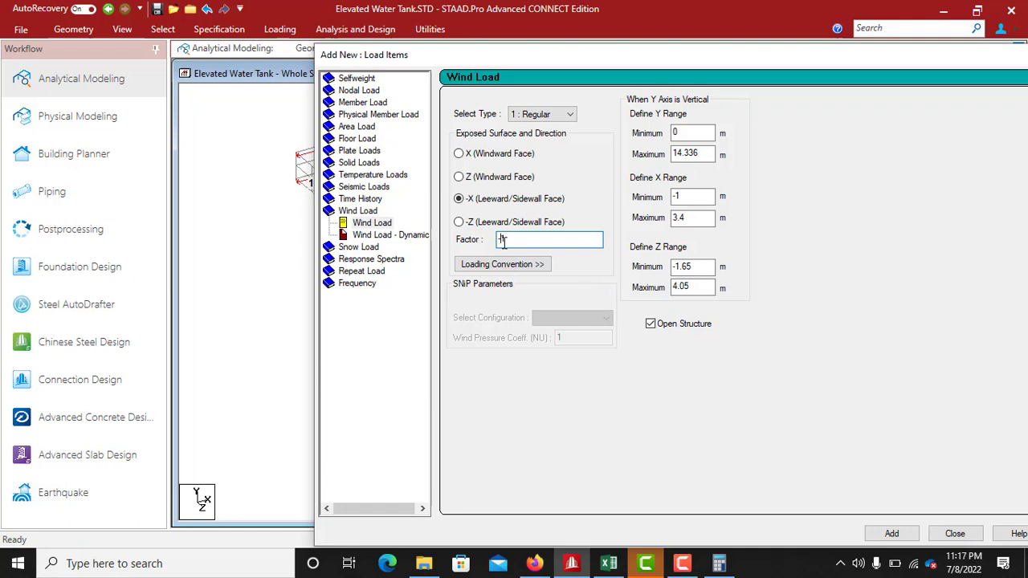
# Add the defined -X wind load item to load case 8 and close the load definition windows
pyautogui.click(892, 534)
pyautogui.moveTo(780, 58); pyautogui.dragTo(596, 48)
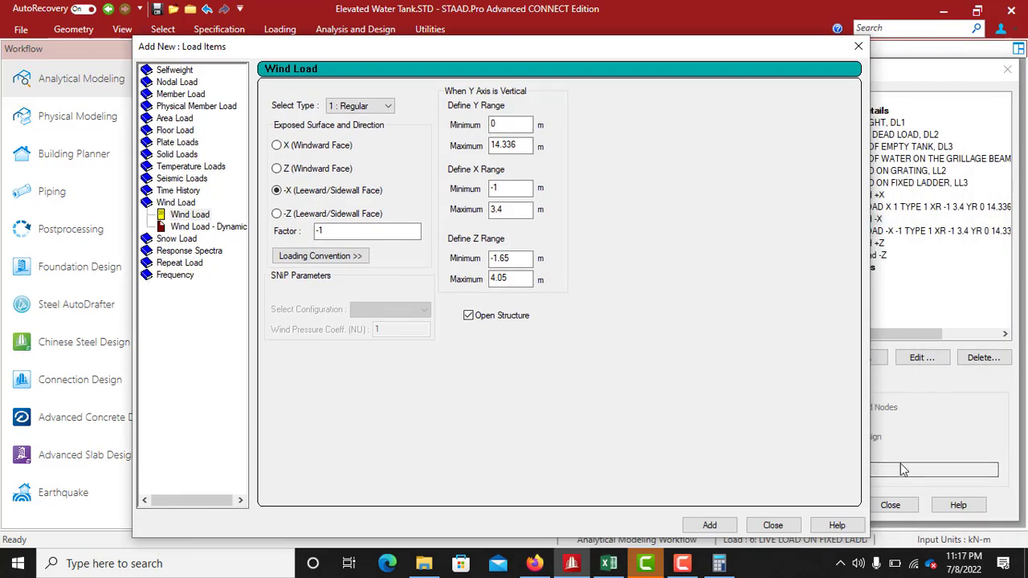
pyautogui.click(895, 507)
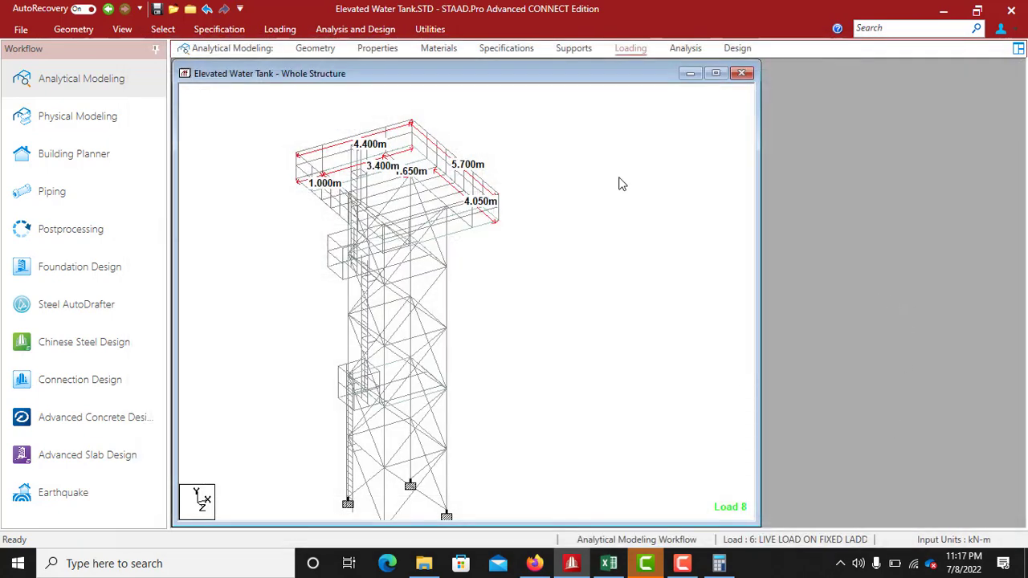
# Reopen the load case list and display load case 8's -X wind load on the tower to examine its arrows
pyautogui.click(573, 49)
pyautogui.click(629, 49)
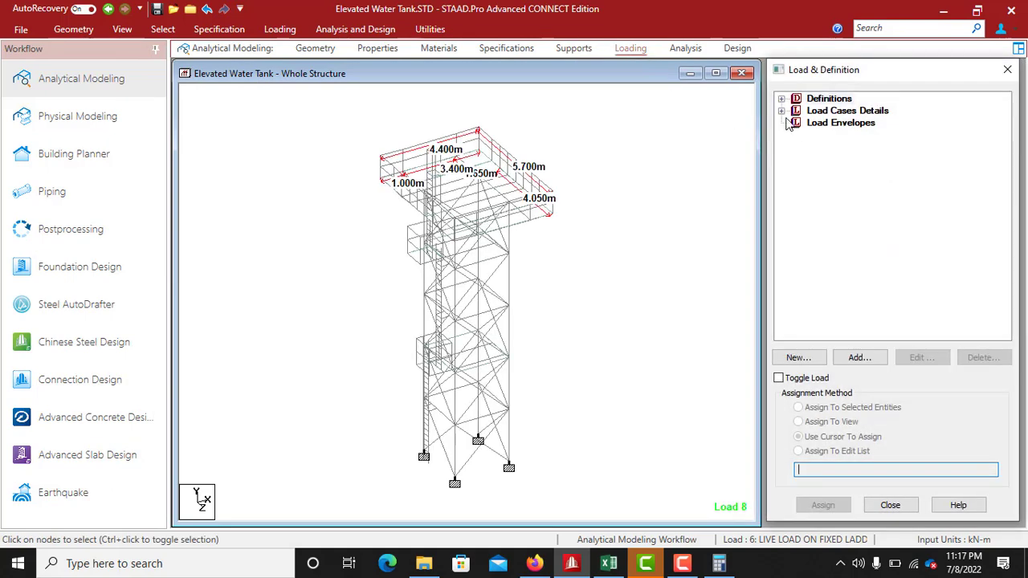
pyautogui.click(787, 117)
pyautogui.click(782, 110)
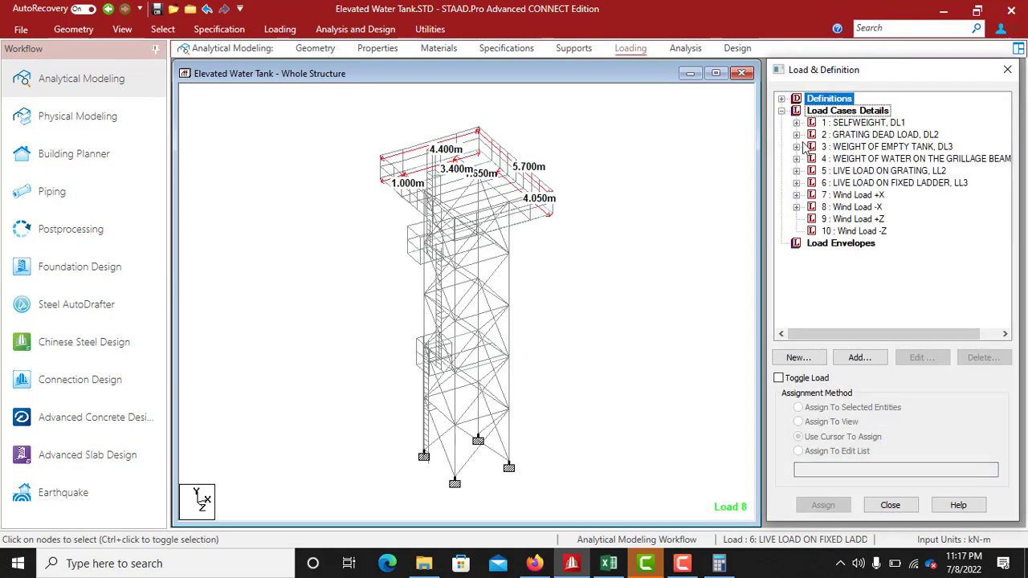
pyautogui.click(796, 207)
pyautogui.click(875, 219)
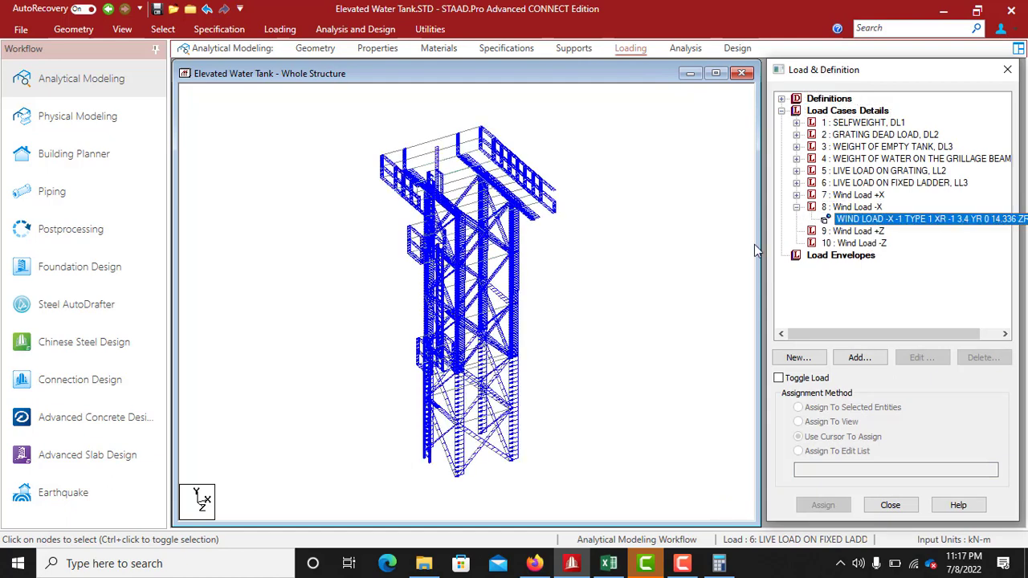
pyautogui.scroll(4, 524, 408)
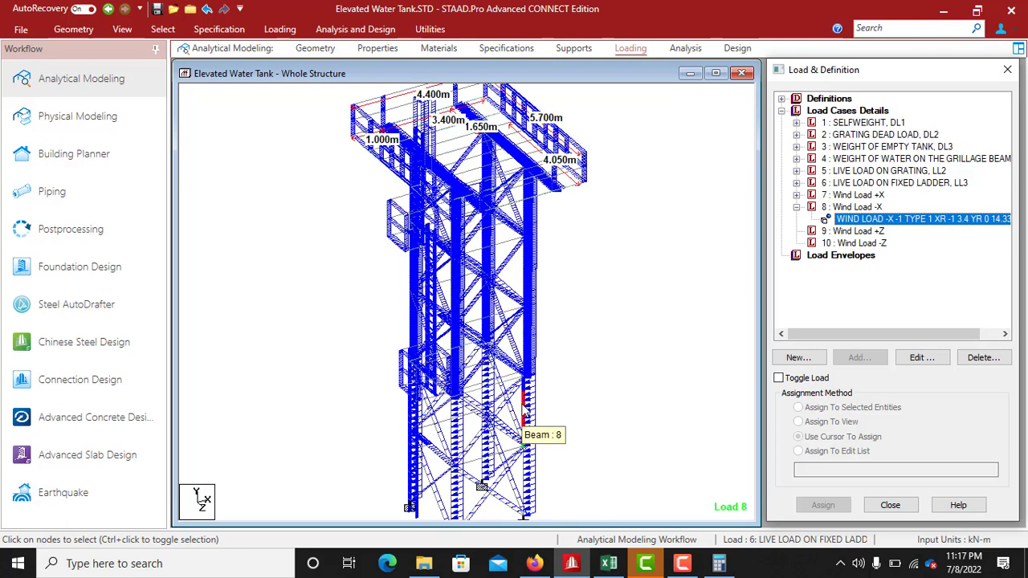
pyautogui.scroll(-5, 482, 337)
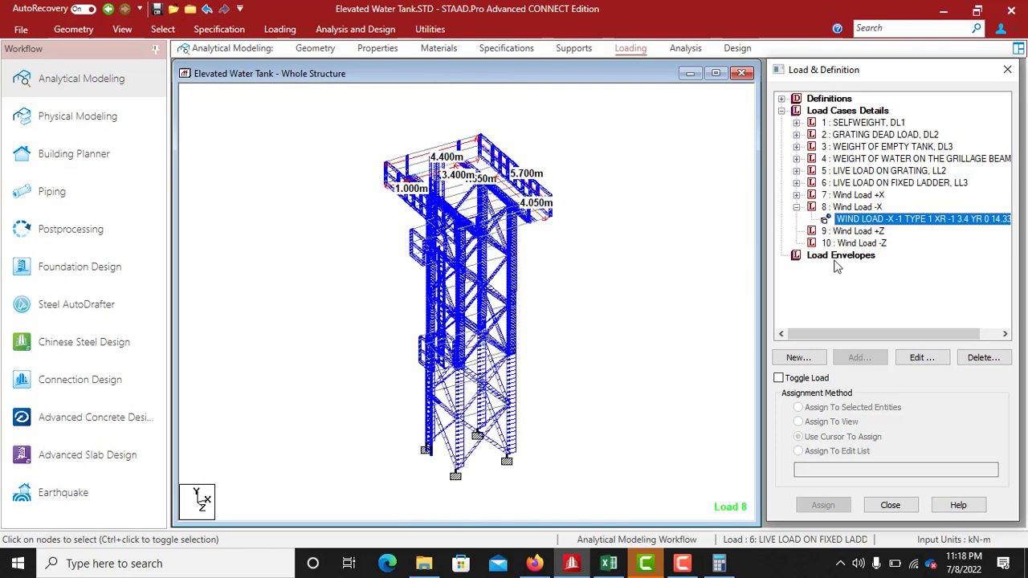
# Start a new wind load item in load case 9, Wind Load +Z, with type 1 : Regular and the Z (Windward Face) direction
pyautogui.click(859, 231)
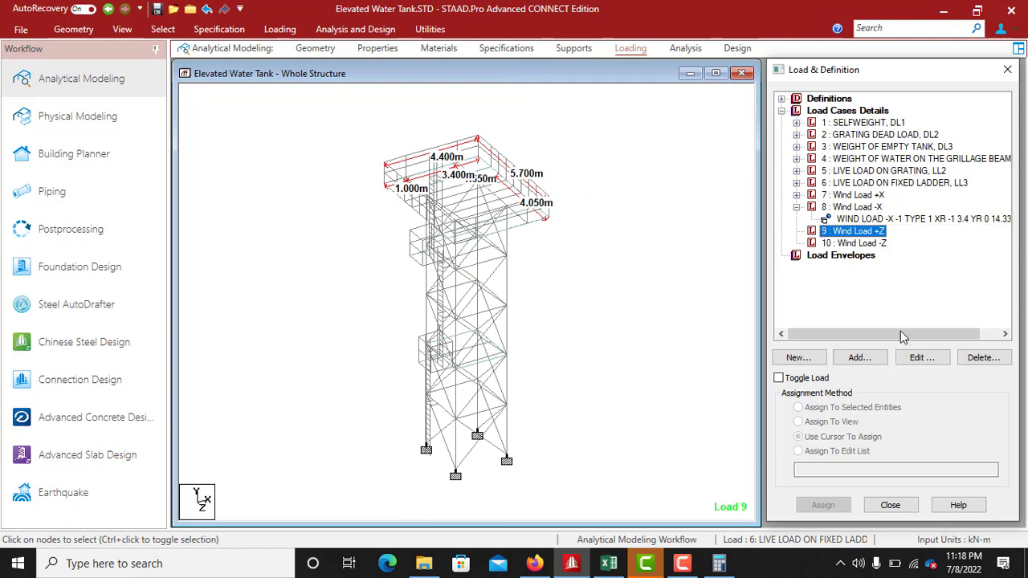
pyautogui.click(859, 358)
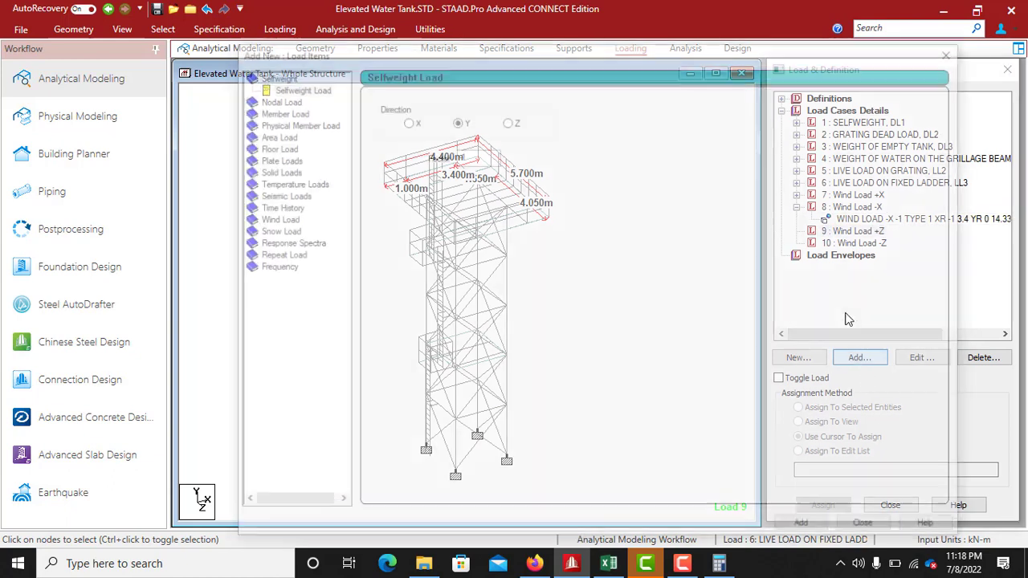
pyautogui.click(273, 217)
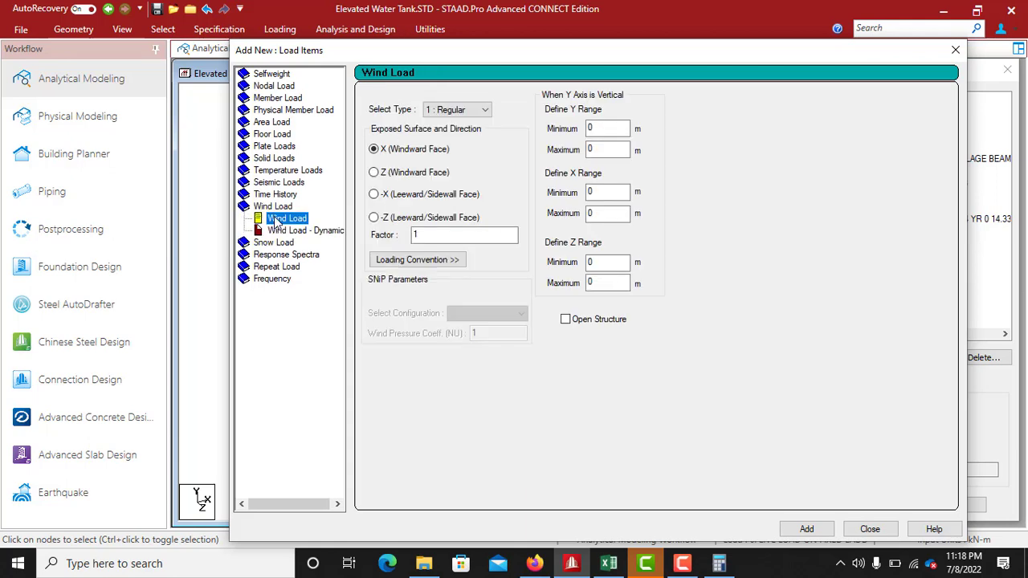
pyautogui.click(484, 109)
pyautogui.click(456, 120)
pyautogui.click(374, 172)
# Set the load case 9 wind load's maximum Y to 14.336 m and its X range to -1 to 3.4 m
pyautogui.doubleClick(588, 151)
pyautogui.click(596, 192)
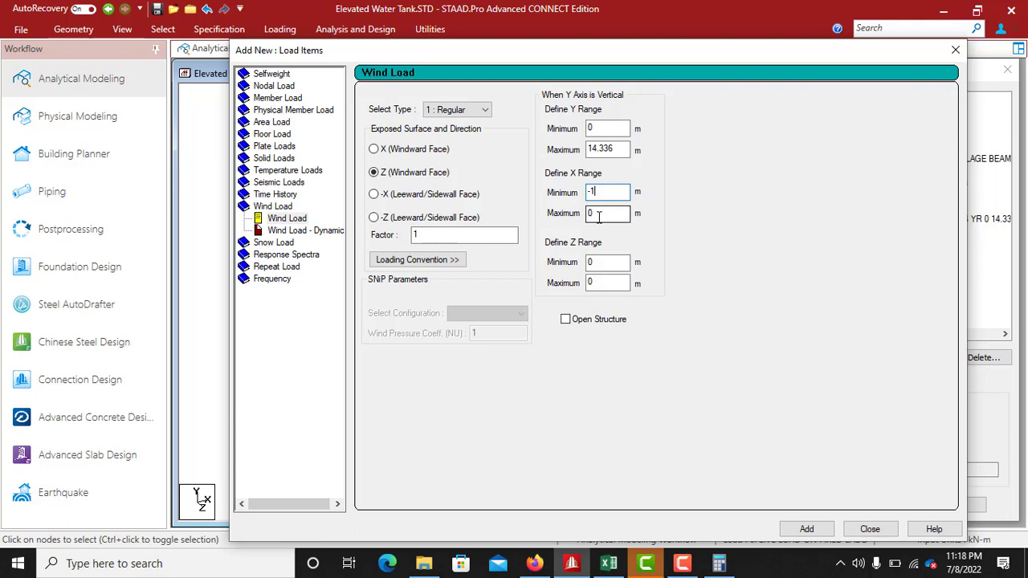
pyautogui.press('Tab')
pyautogui.write('3.4')
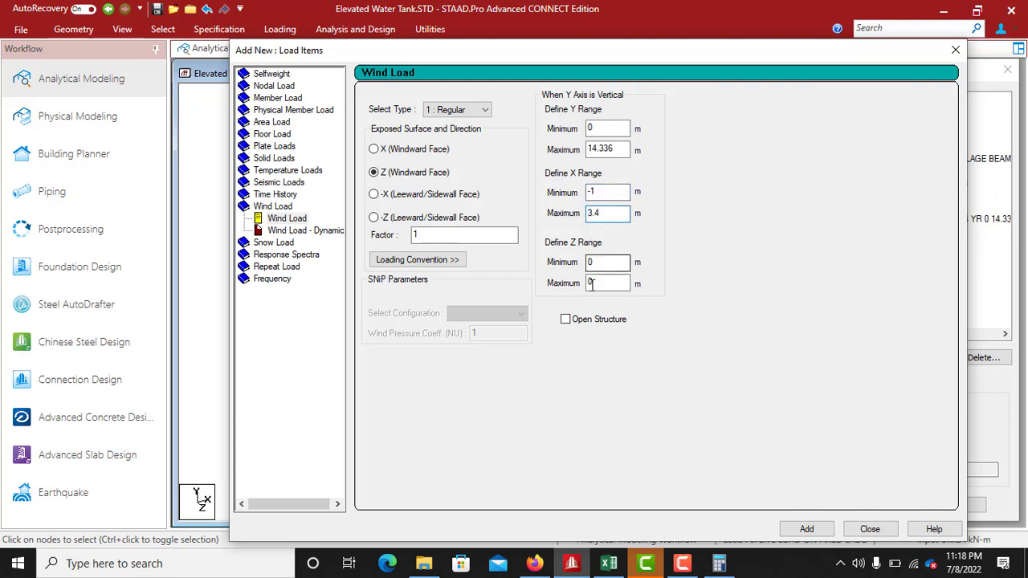
# Set the Z range to -1.65 to 4.05 m, treat the tower as an open structure, and add the wind load to load case 9
pyautogui.press('Tab')
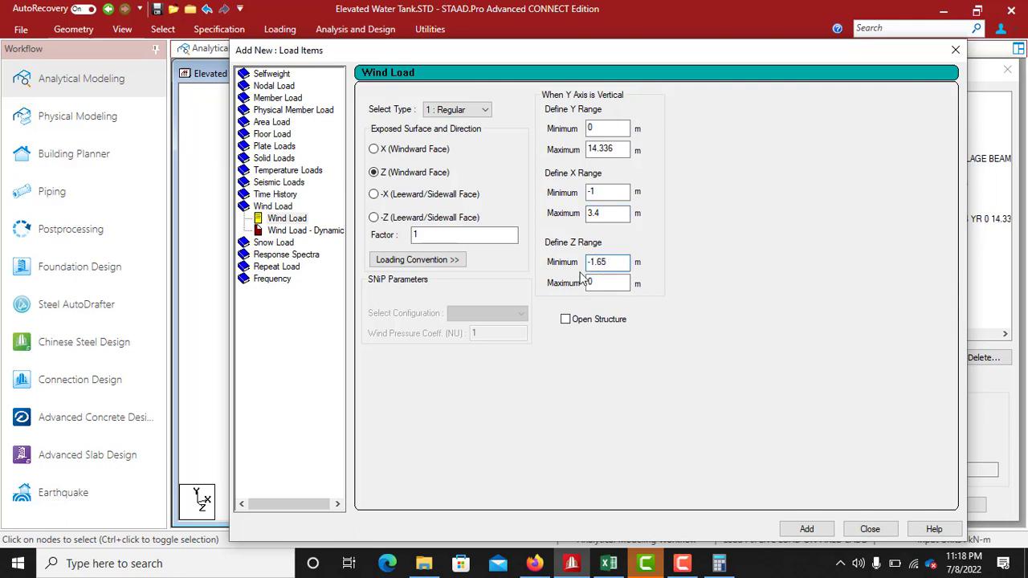
pyautogui.press('Tab')
pyautogui.click(565, 318)
pyautogui.click(807, 529)
pyautogui.click(870, 529)
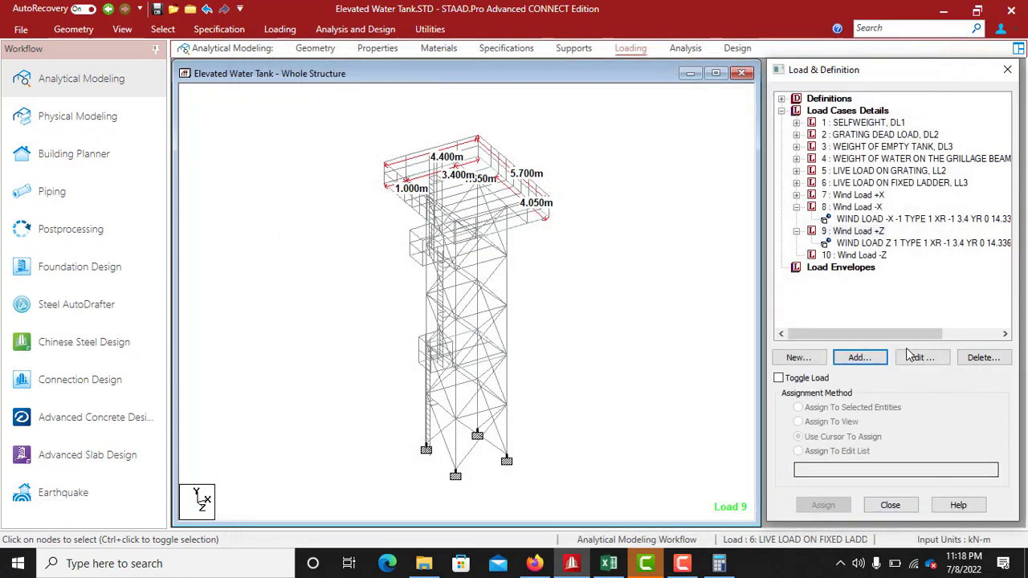
# Display load case 9's +Z wind load on the tower and examine its direction near the supports
pyautogui.click(911, 245)
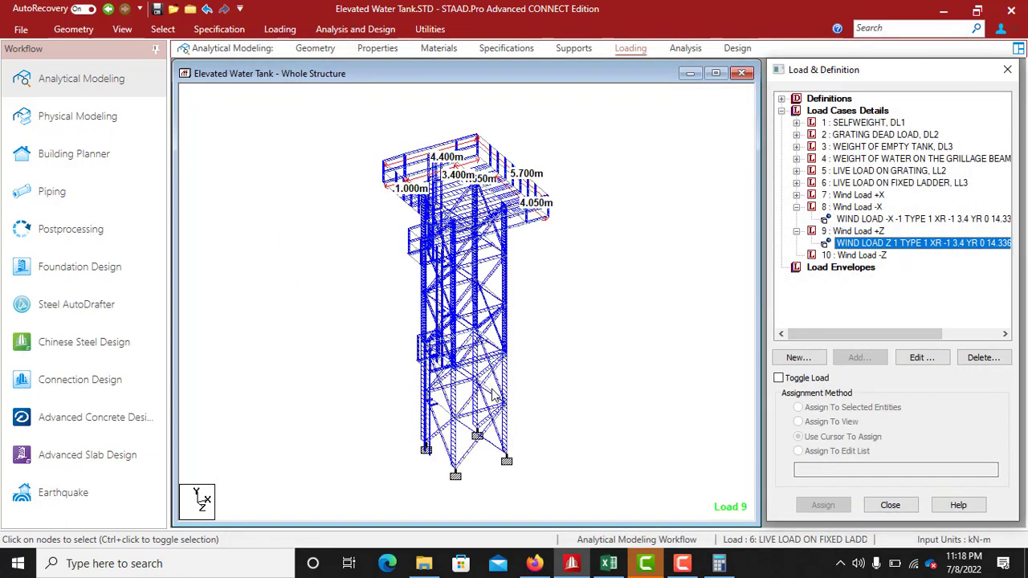
pyautogui.scroll(8, 479, 255)
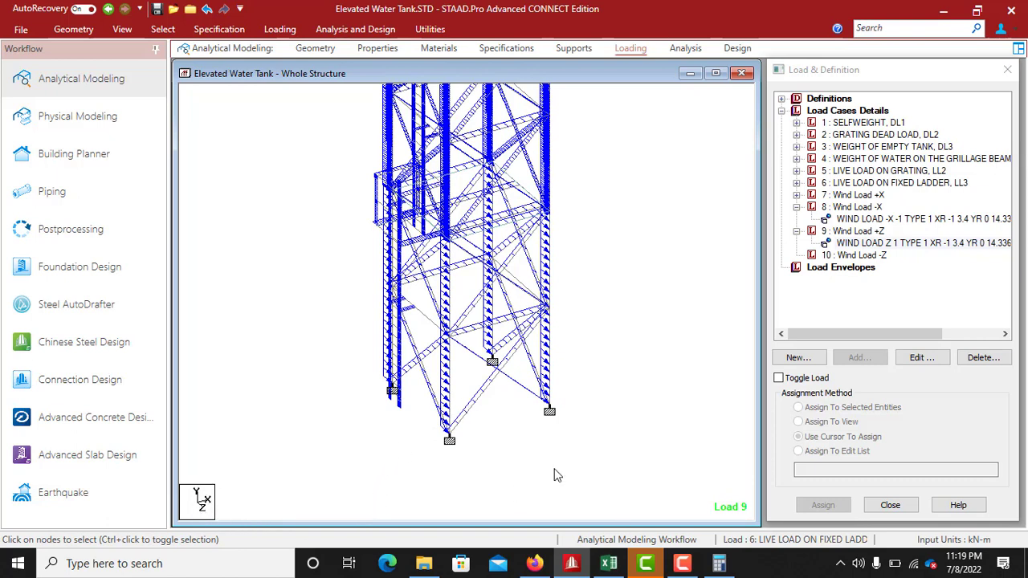
pyautogui.moveTo(498, 434)
pyautogui.mouseDown(button='middle')
pyautogui.moveTo(444, 388)
pyautogui.moveTo(452, 344)
pyautogui.mouseUp(button='middle')
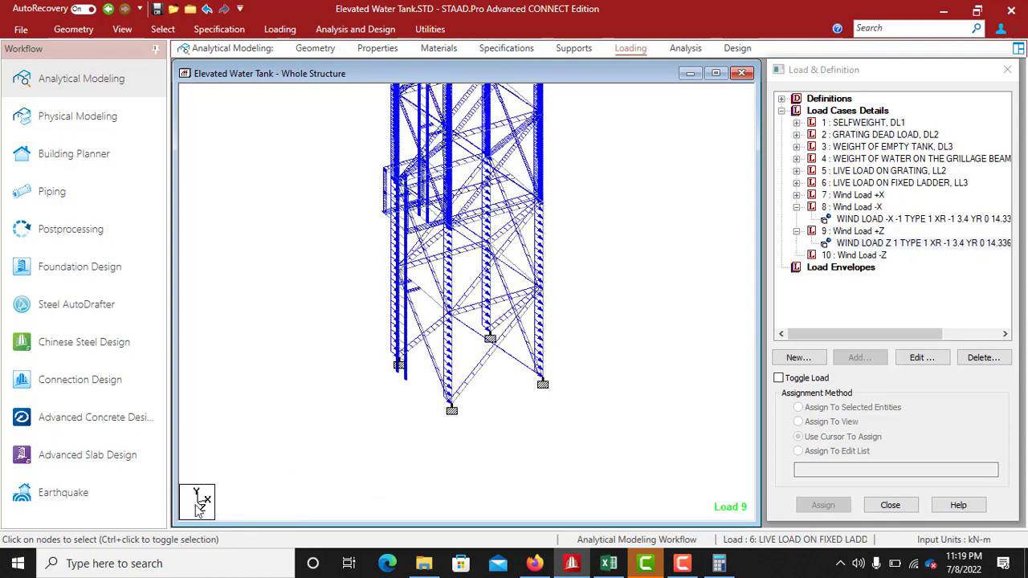
pyautogui.moveTo(429, 427); pyautogui.dragTo(534, 414, button='middle')
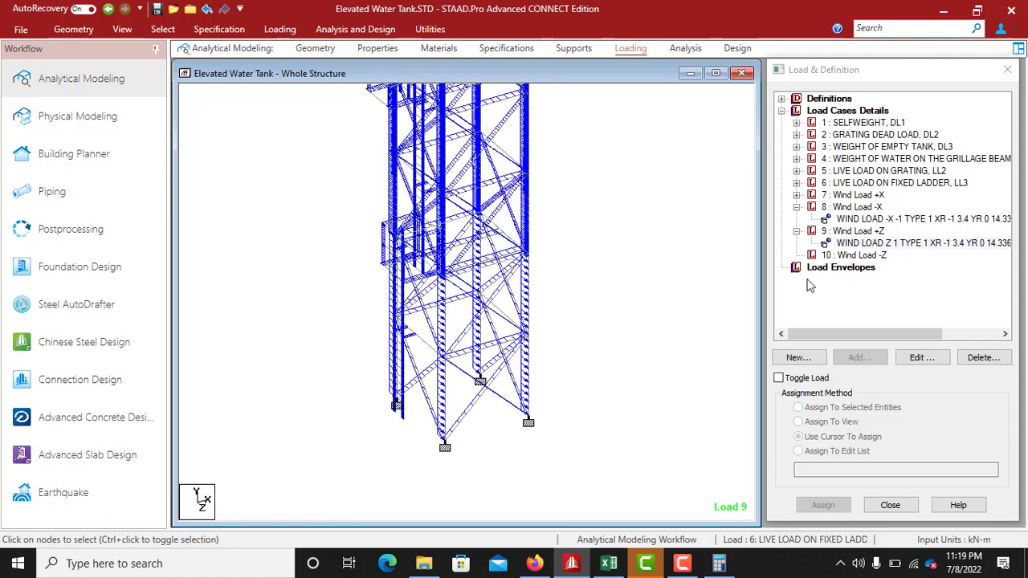
# Start a new wind load item in load case 10, Wind Load -Z, using the -Z (Leeward/Sidewall Face) direction
pyautogui.click(868, 255)
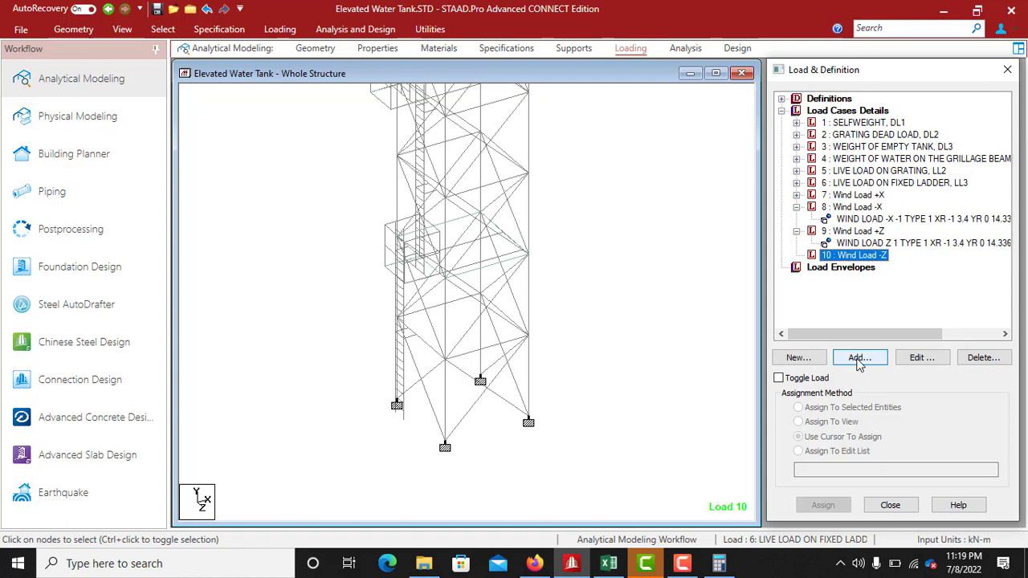
pyautogui.click(858, 358)
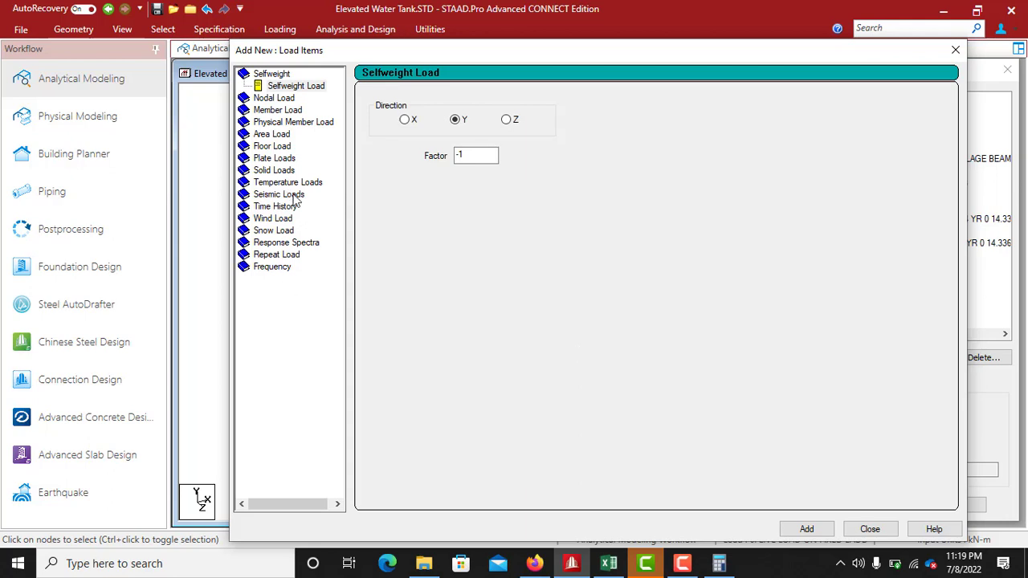
pyautogui.click(961, 418)
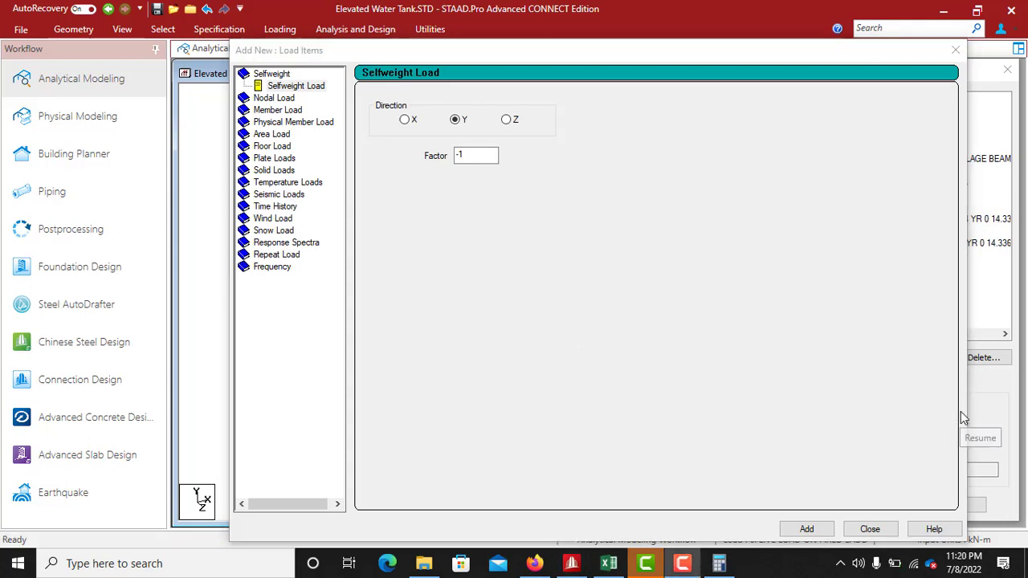
pyautogui.click(277, 219)
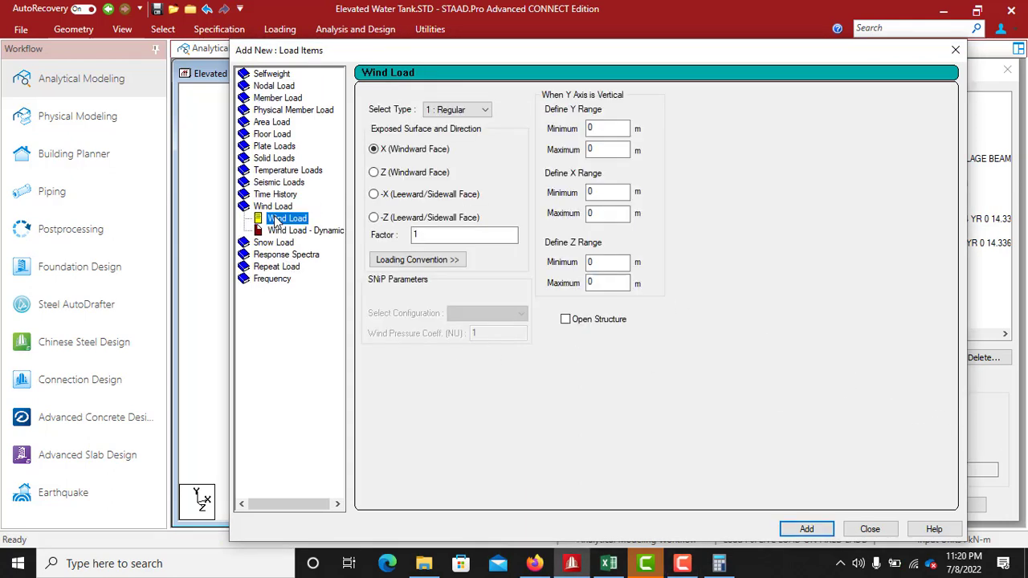
pyautogui.click(374, 217)
# Set the load case 10 wind load's Y range to 0 to 14.336 m and its X range to -1 to 3.4 m
pyautogui.click(591, 128)
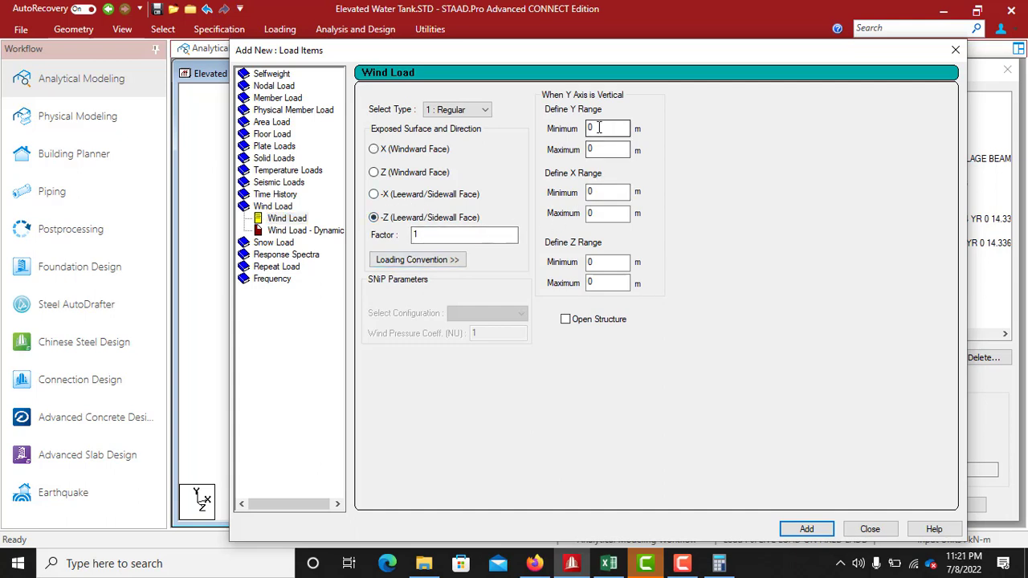
pyautogui.doubleClick(591, 129)
pyautogui.doubleClick(591, 149)
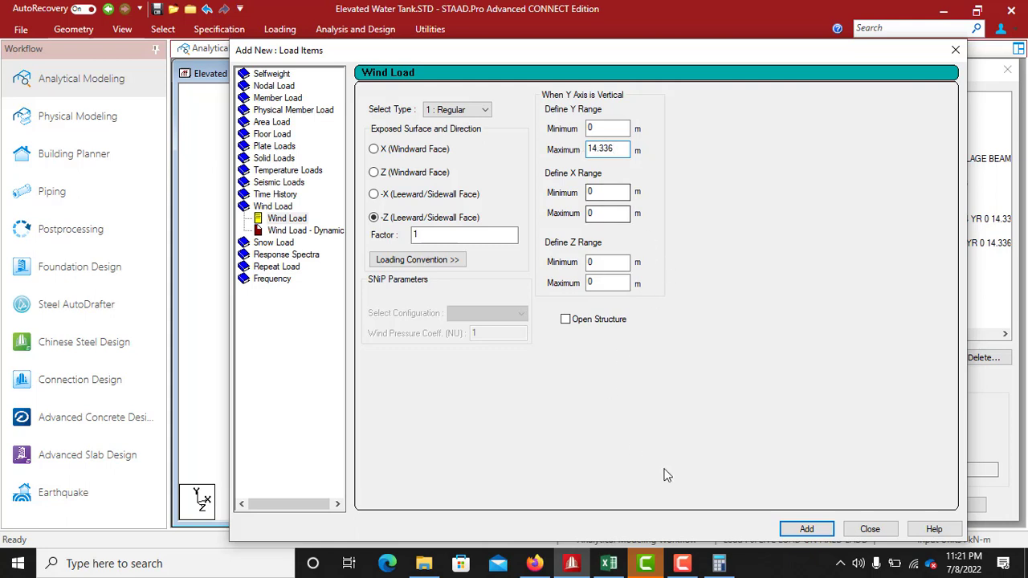
pyautogui.click(719, 563)
pyautogui.click(540, 291)
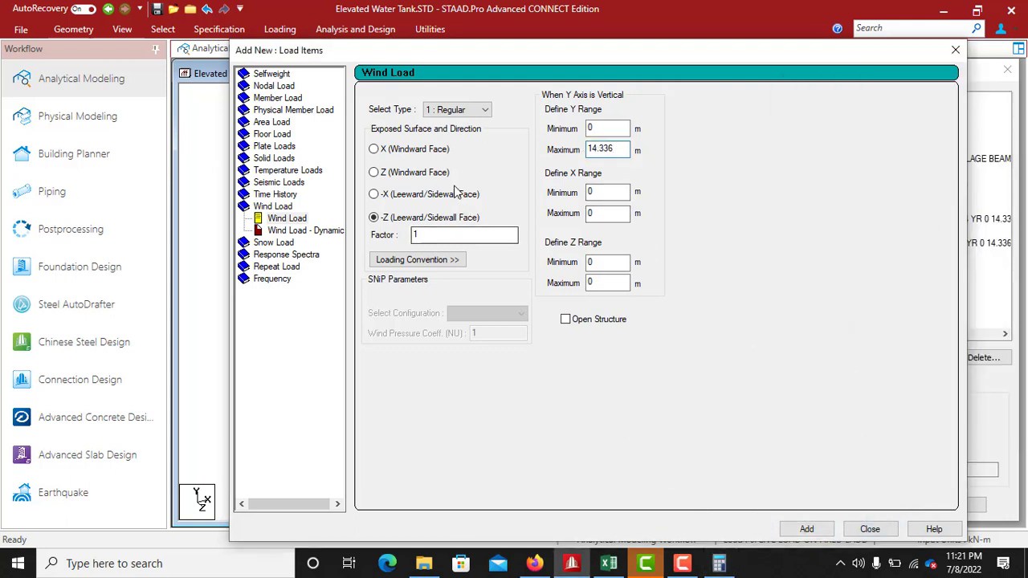
pyautogui.doubleClick(590, 194)
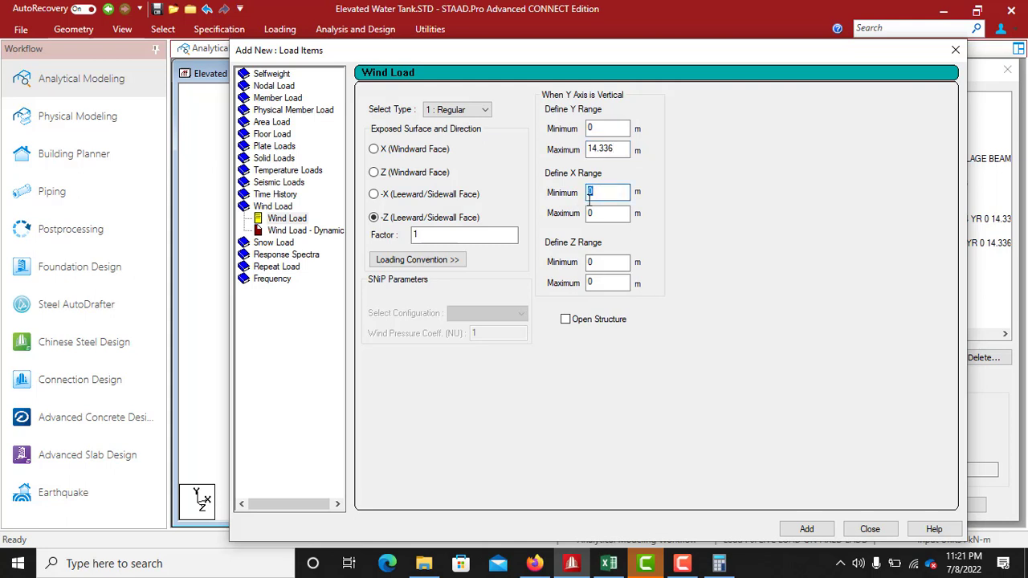
pyautogui.press('Tab')
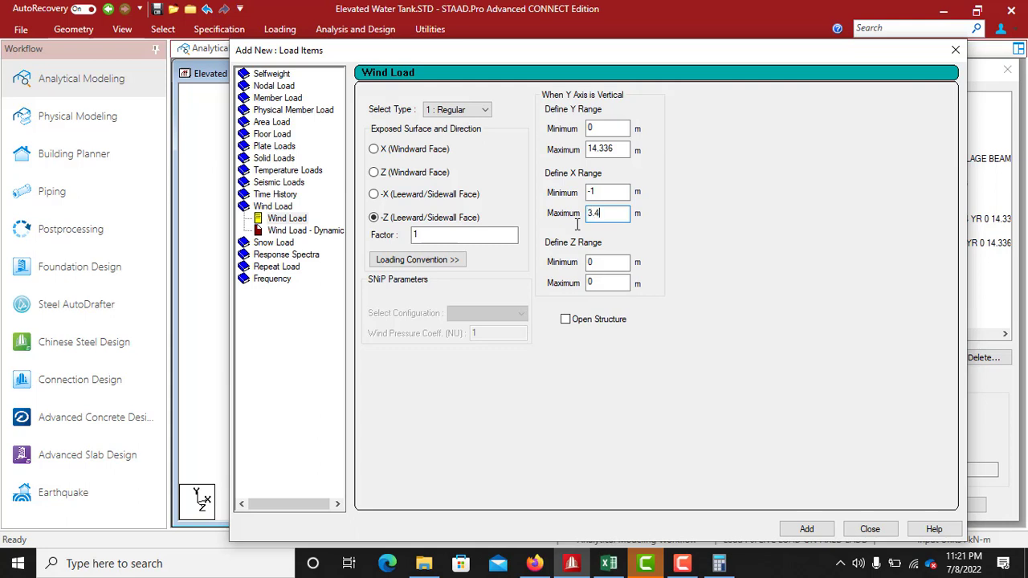
# Set the Z range of the load case 10 wind load to -1.65 to 4.05 m
pyautogui.doubleClick(588, 265)
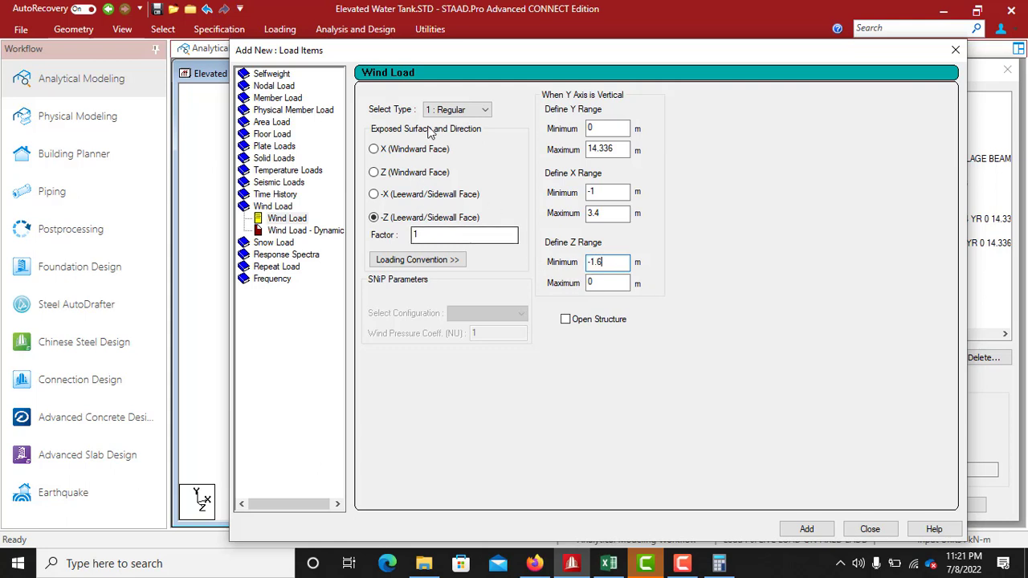
pyautogui.moveTo(462, 55); pyautogui.dragTo(537, 83)
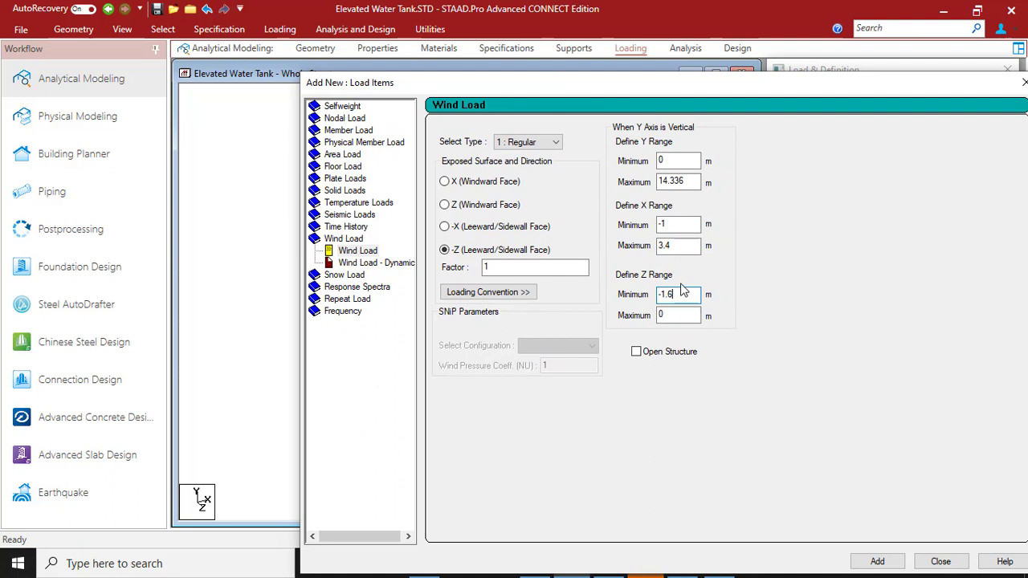
pyautogui.write('5')
pyautogui.press('Tab')
# Set the factor to -1, treat the tower as an open structure, and add the -Z wind load to load case 10
pyautogui.click(485, 268)
pyautogui.write('1')
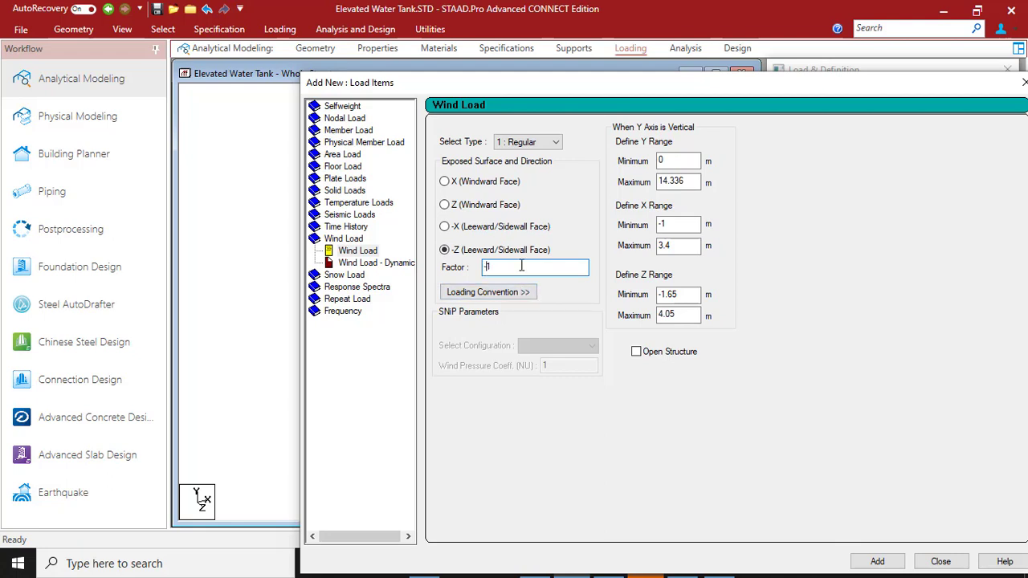
pyautogui.click(636, 352)
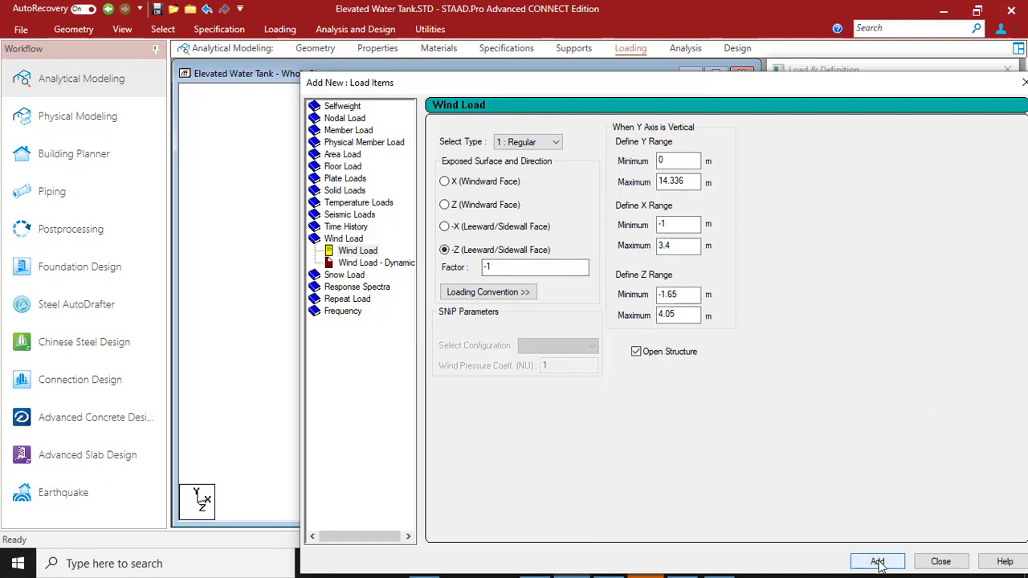
pyautogui.click(950, 565)
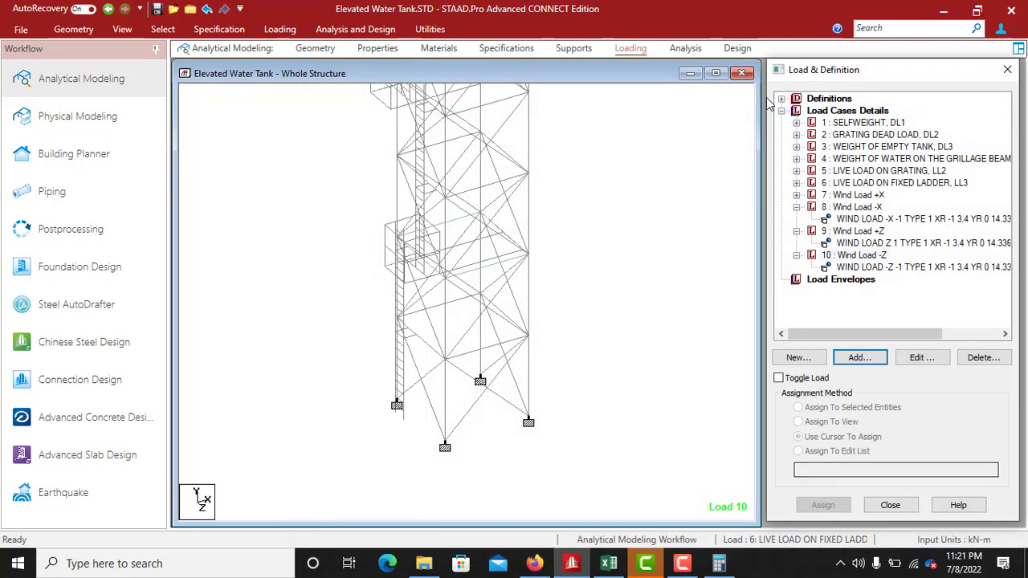
# Display load case 10's -Z wind load on the tower and examine its distribution up to the top platform
pyautogui.click(854, 267)
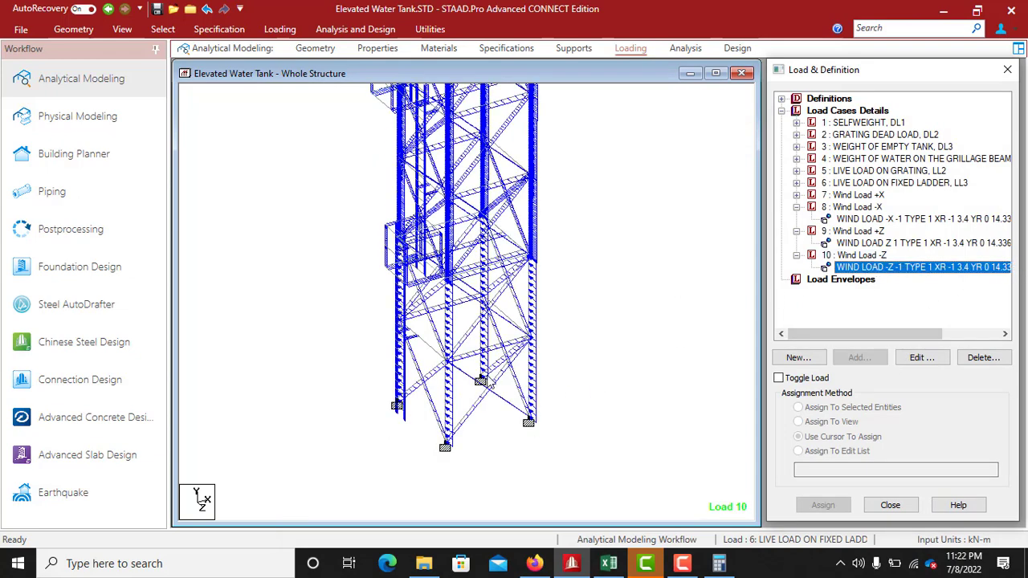
pyautogui.click(514, 291)
pyautogui.scroll(2, 506, 253)
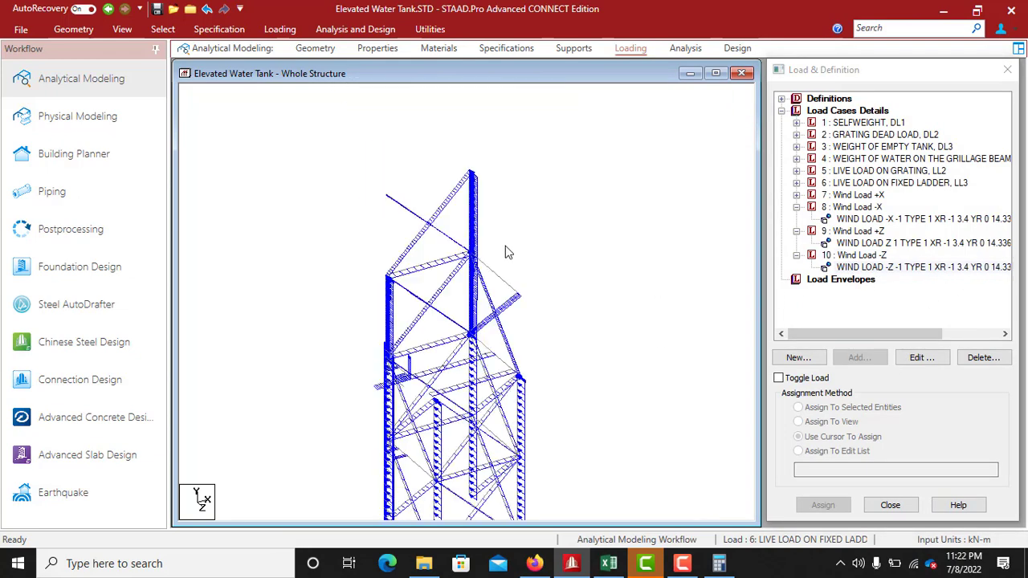
pyautogui.scroll(2, 506, 253)
pyautogui.scroll(-2, 530, 265)
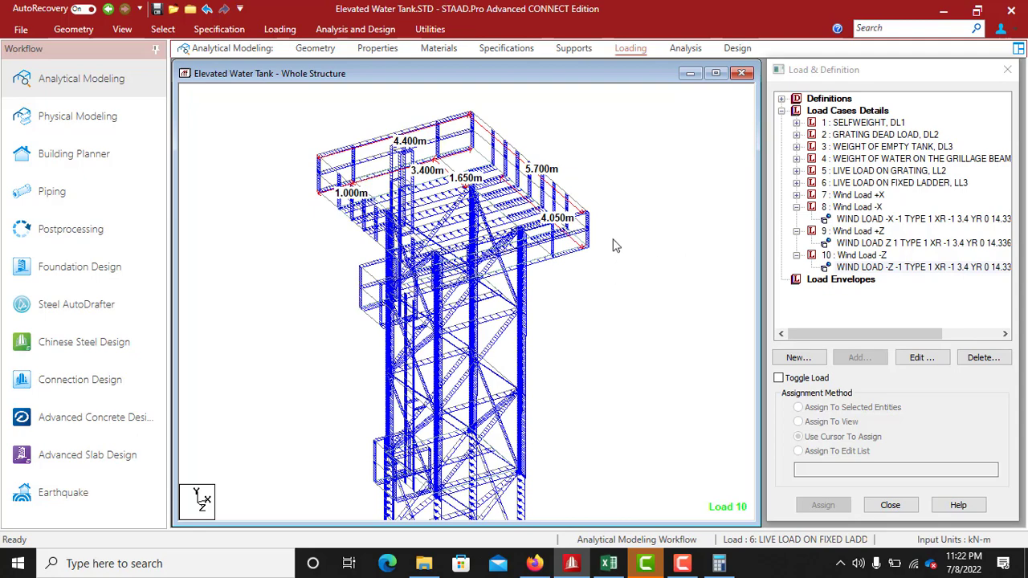
# Start a new primary load case 11 and set its loading type to Temperature
pyautogui.click(561, 203)
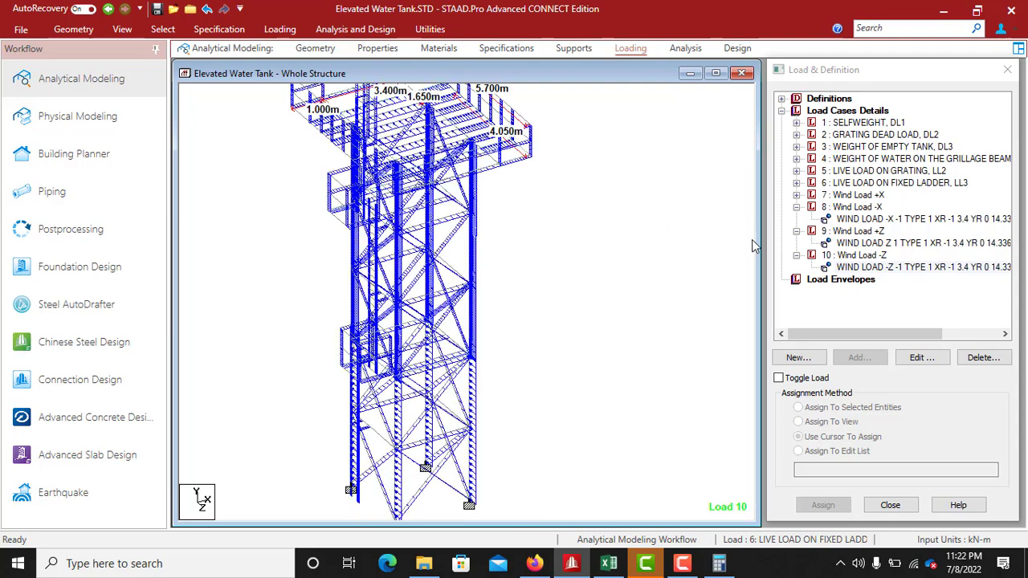
pyautogui.click(822, 113)
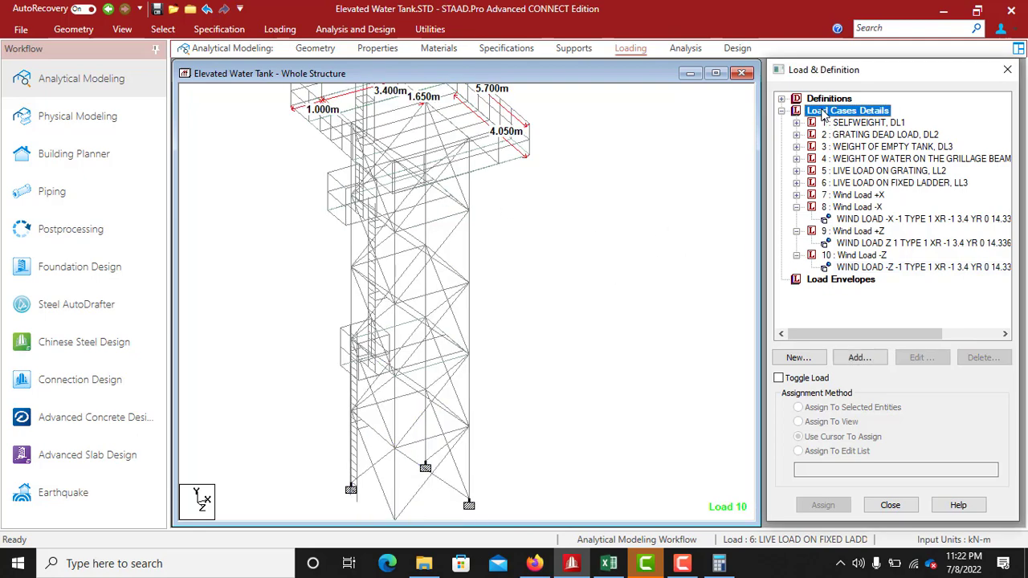
pyautogui.click(858, 358)
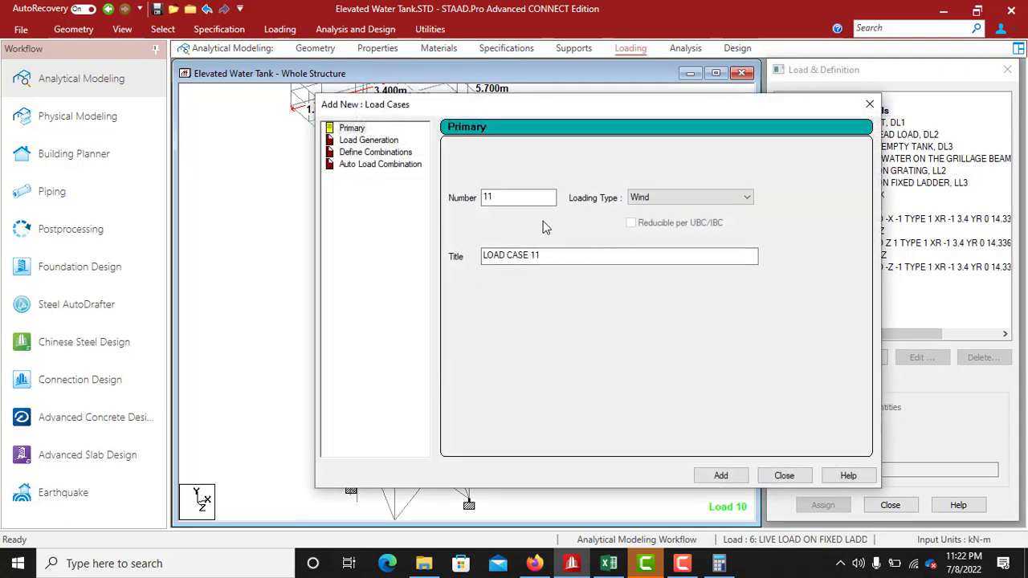
pyautogui.click(681, 201)
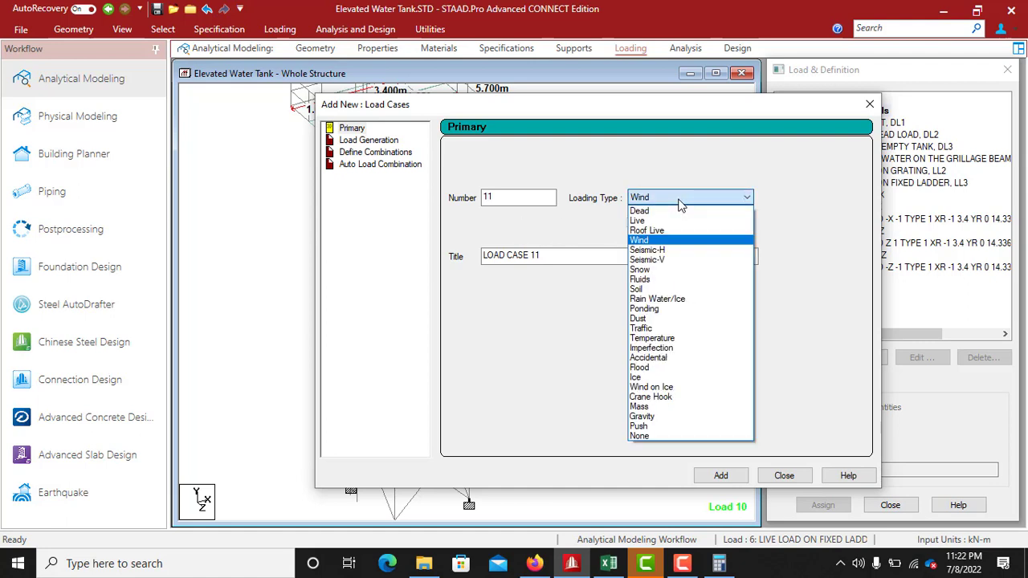
pyautogui.click(649, 339)
# Title load case 11 "Temperature Load, TP.", add it to the load cases and finish creating load cases
pyautogui.click(564, 257)
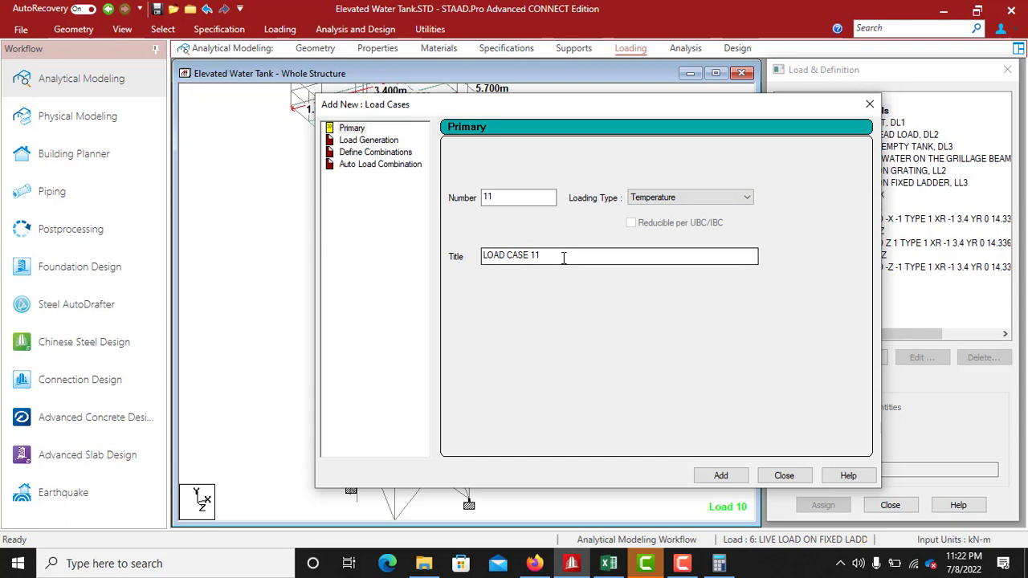
pyautogui.moveTo(564, 257); pyautogui.dragTo(481, 257)
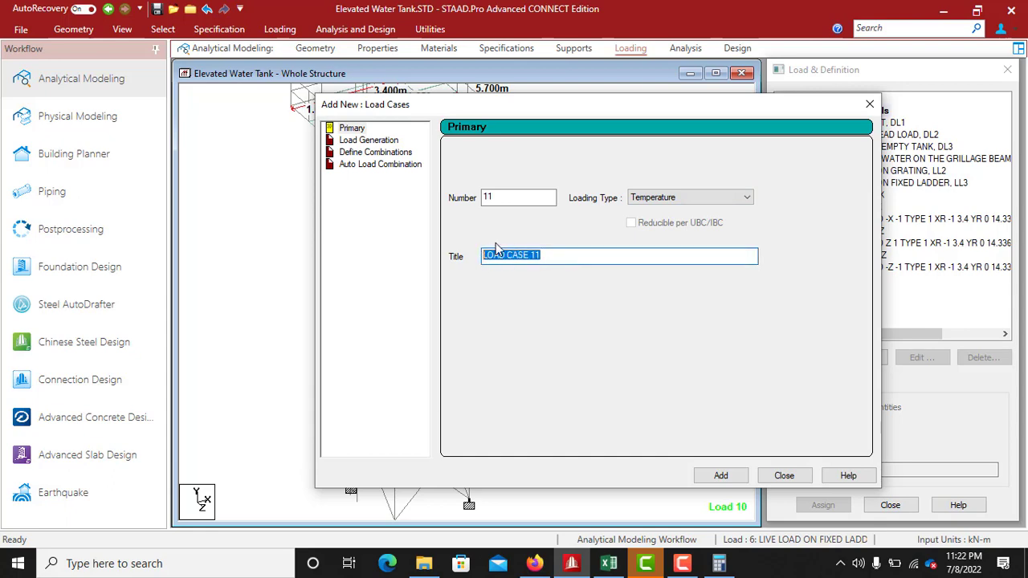
pyautogui.moveTo(631, 113); pyautogui.dragTo(547, 117)
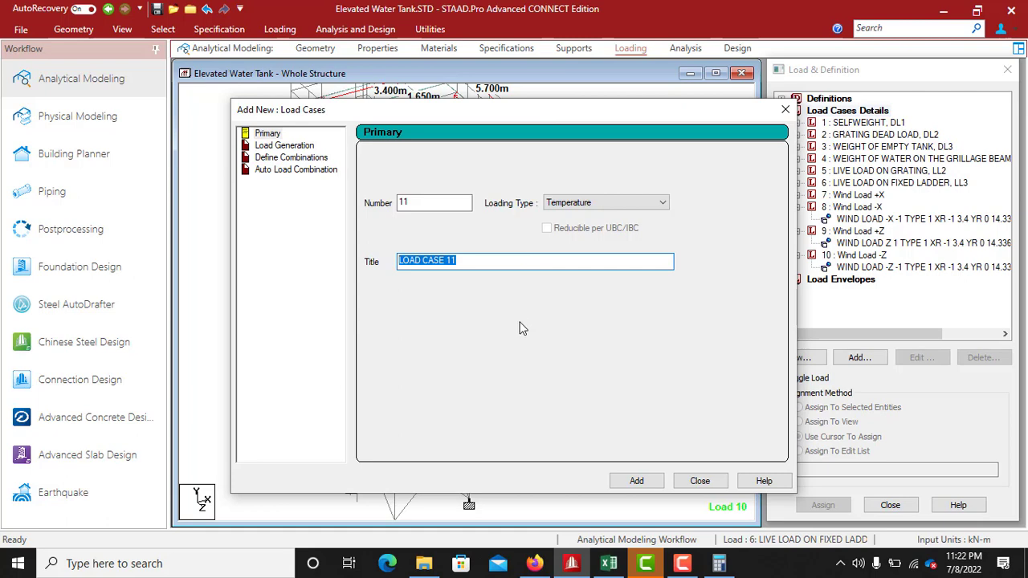
pyautogui.write('Te')
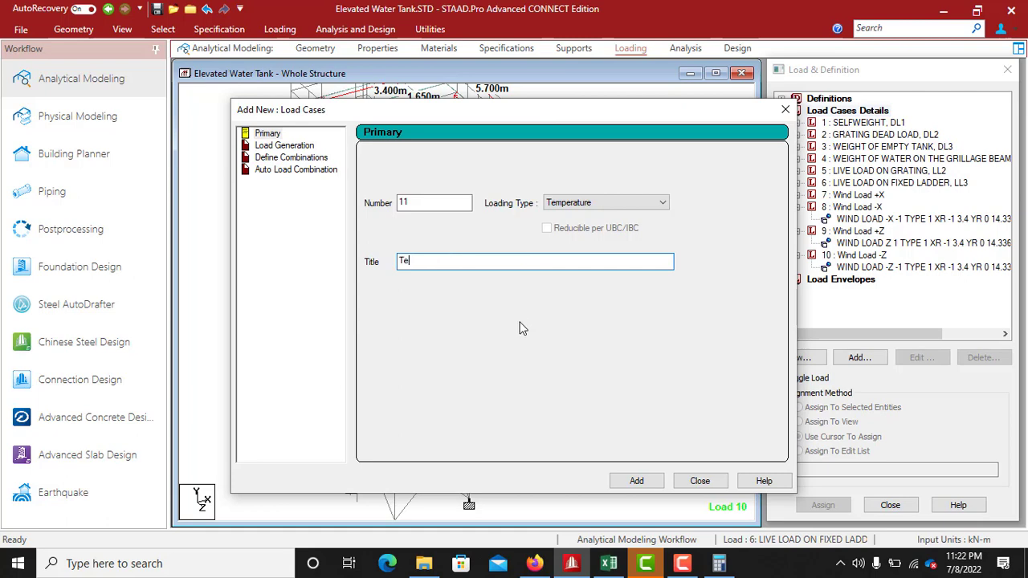
pyautogui.write('mperature Load, TP.')
pyautogui.click(636, 480)
pyautogui.click(701, 480)
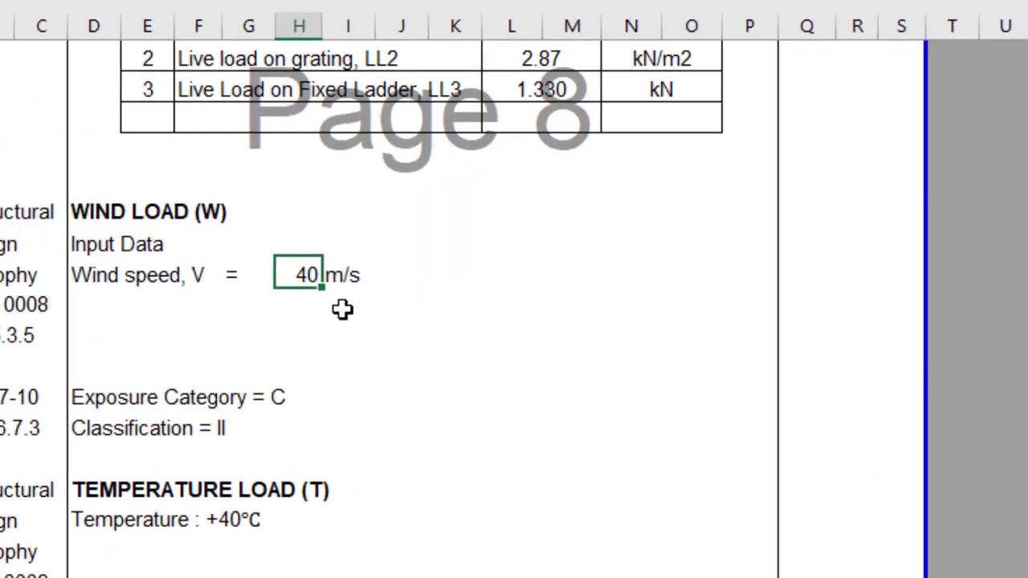
# Check the temperature load in the Excel input sheet, then in STAAD.Pro add a temperature change of 40 for axial elongation to load case 11
pyautogui.scroll(-2, 322, 353)
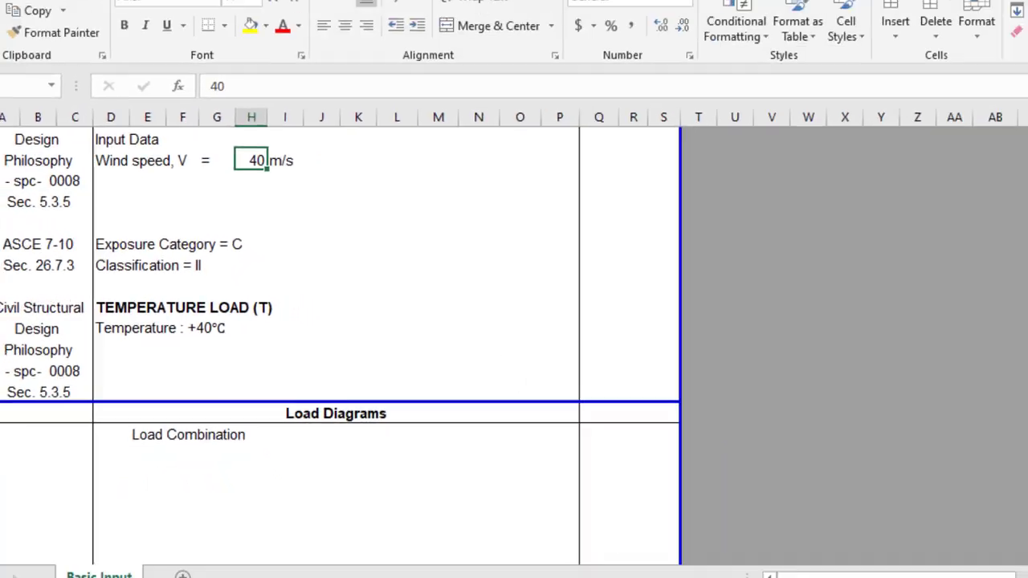
pyautogui.click(572, 563)
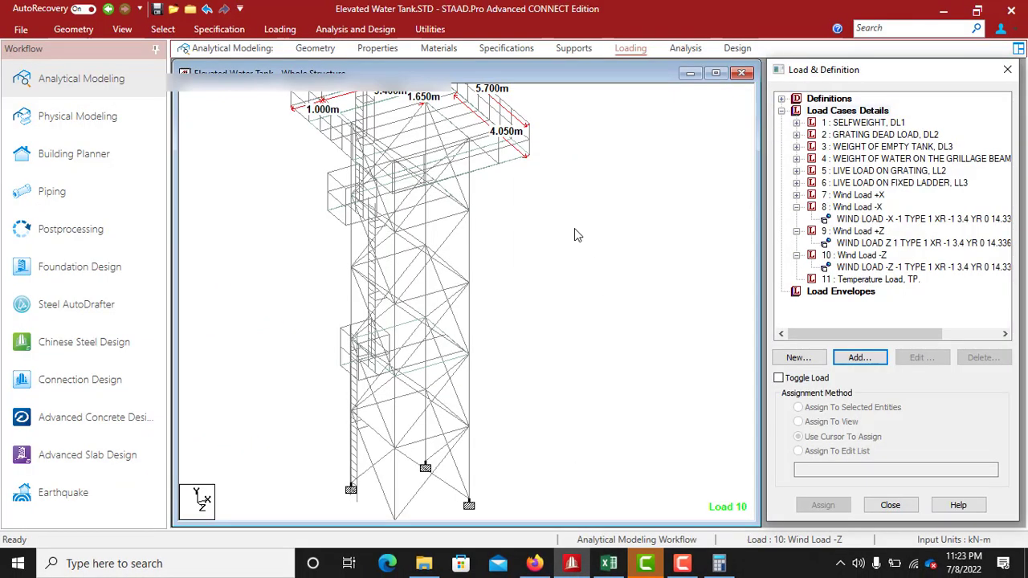
pyautogui.click(877, 279)
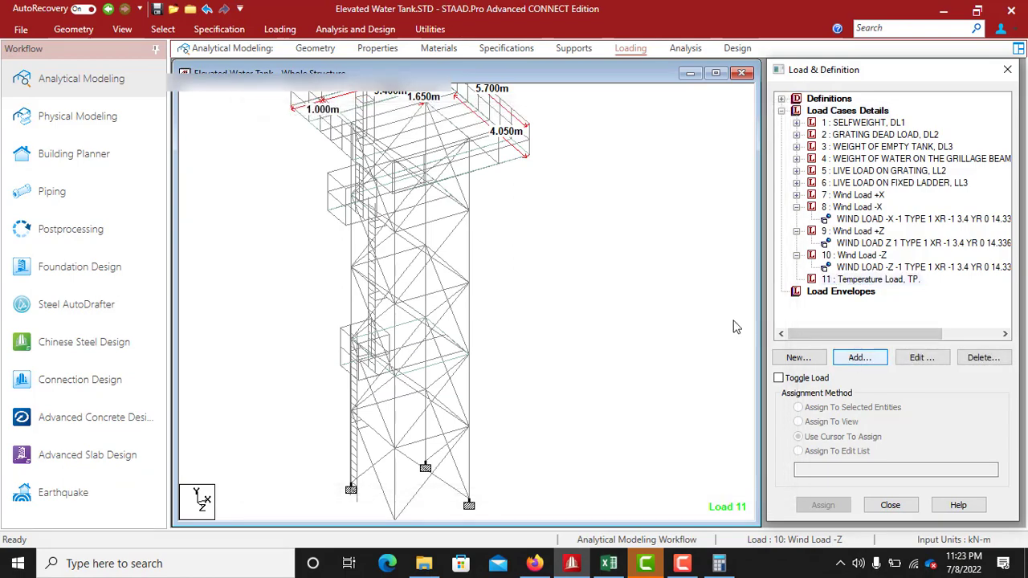
pyautogui.press('Return')
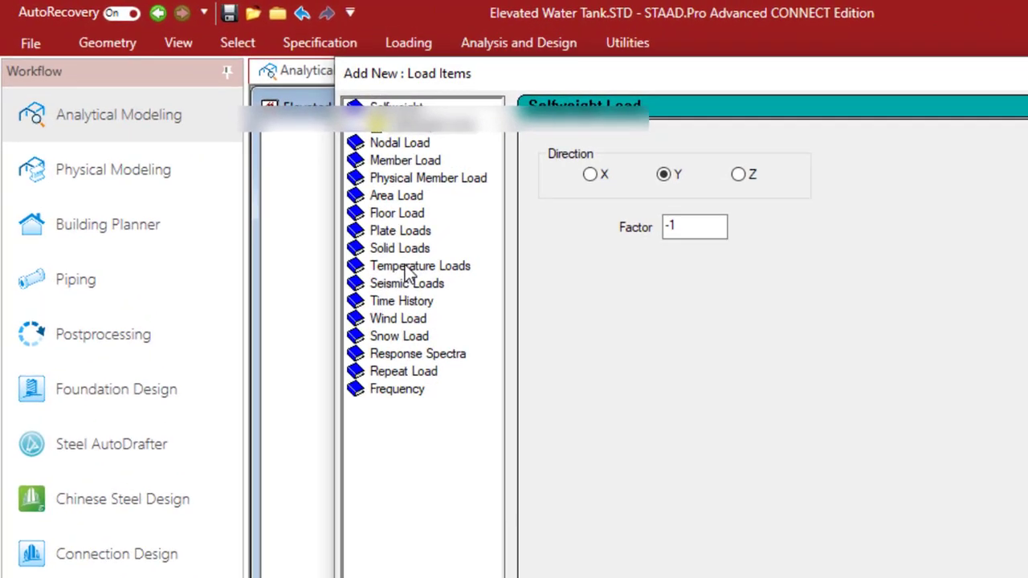
pyautogui.doubleClick(296, 194)
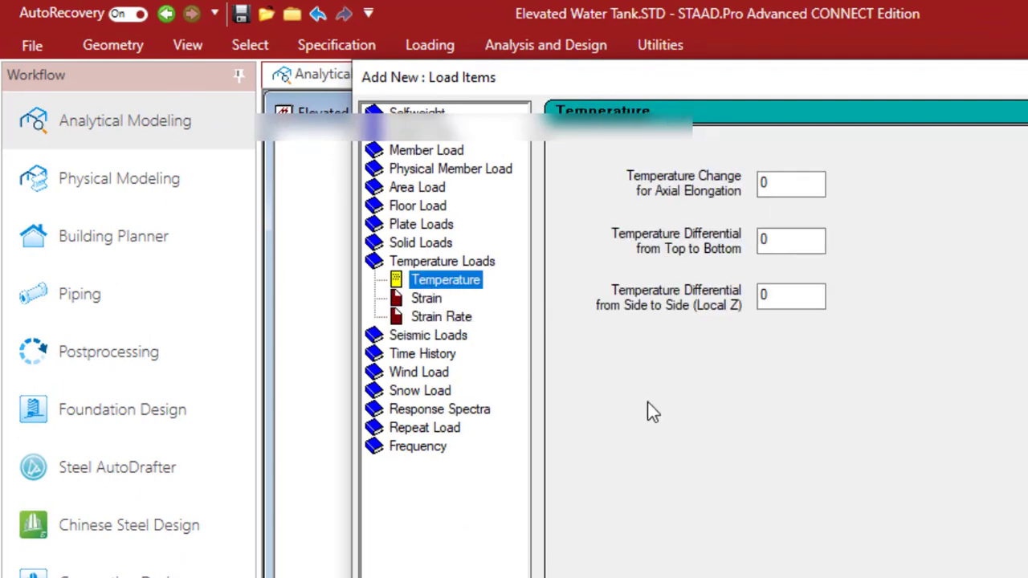
pyautogui.click(775, 184)
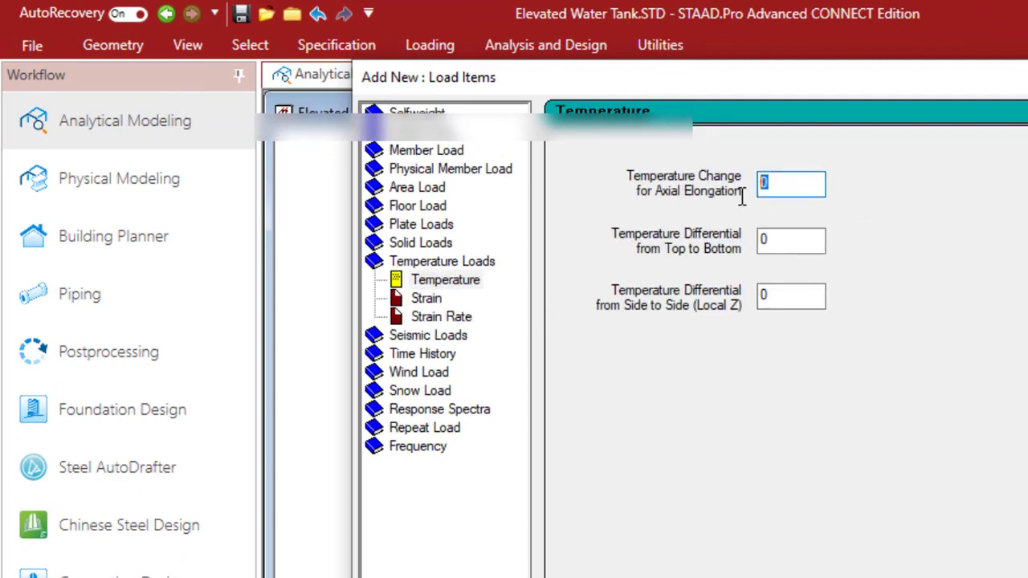
pyautogui.write('40')
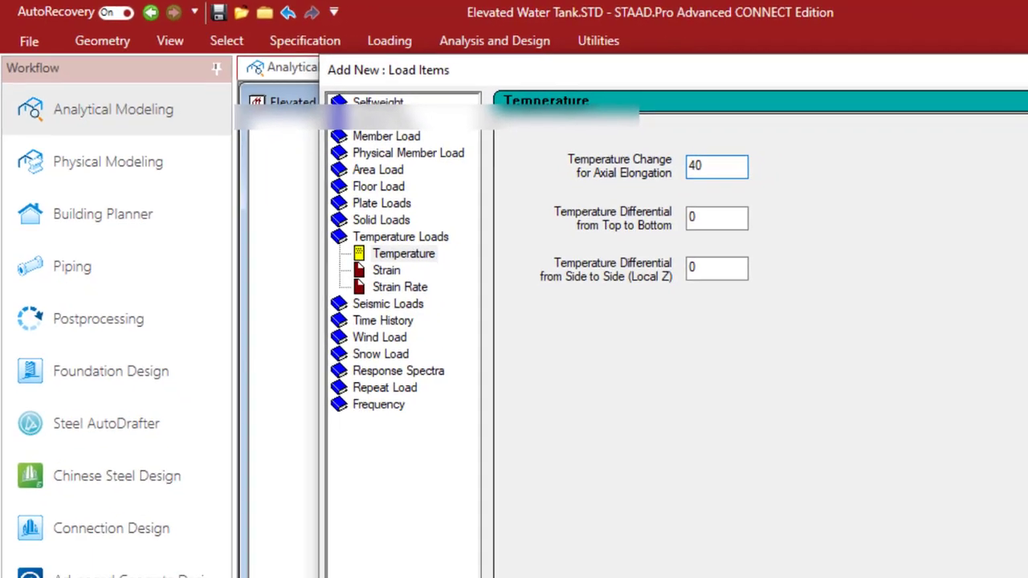
pyautogui.click(1027, 577)
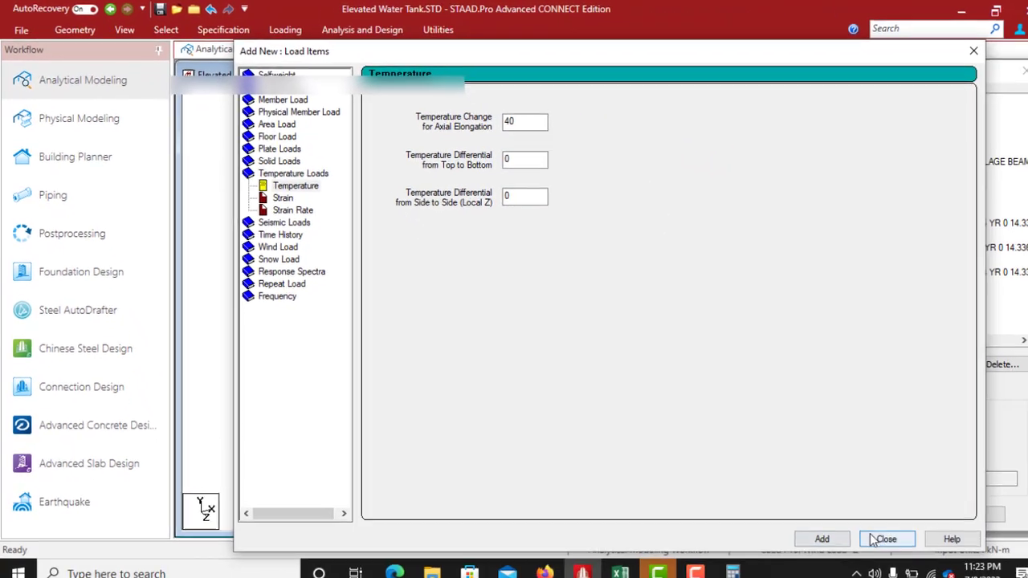
pyautogui.click(1027, 577)
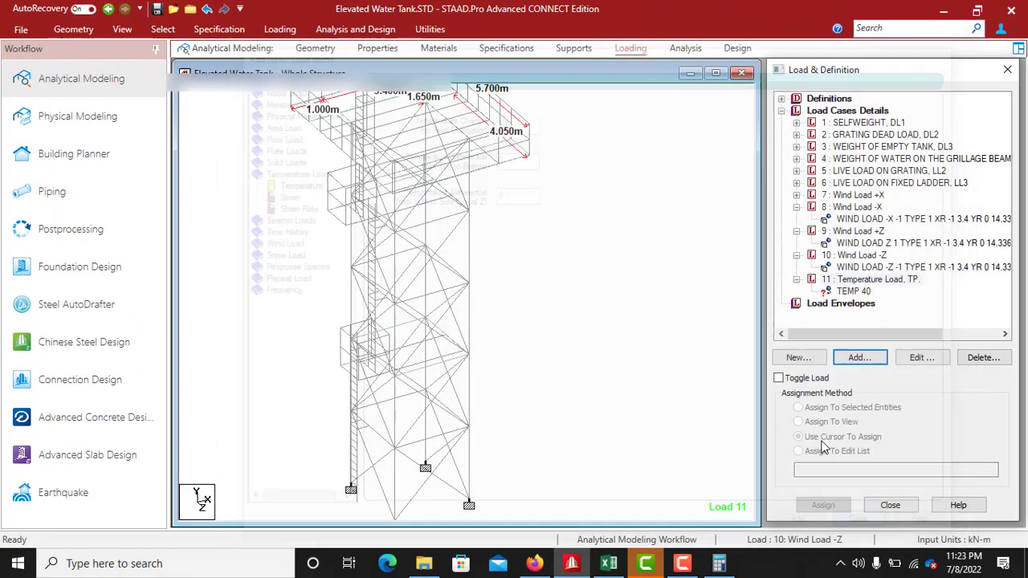
# Assign the TEMP 40 load of load case 11 to all members in the view and inspect it on the tower
pyautogui.click(853, 291)
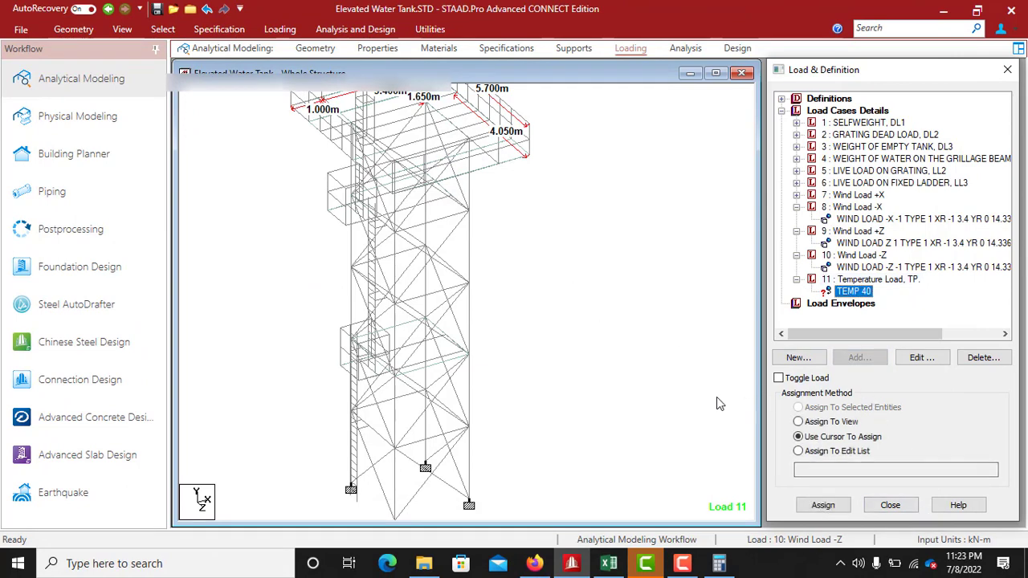
pyautogui.click(619, 292)
pyautogui.click(798, 422)
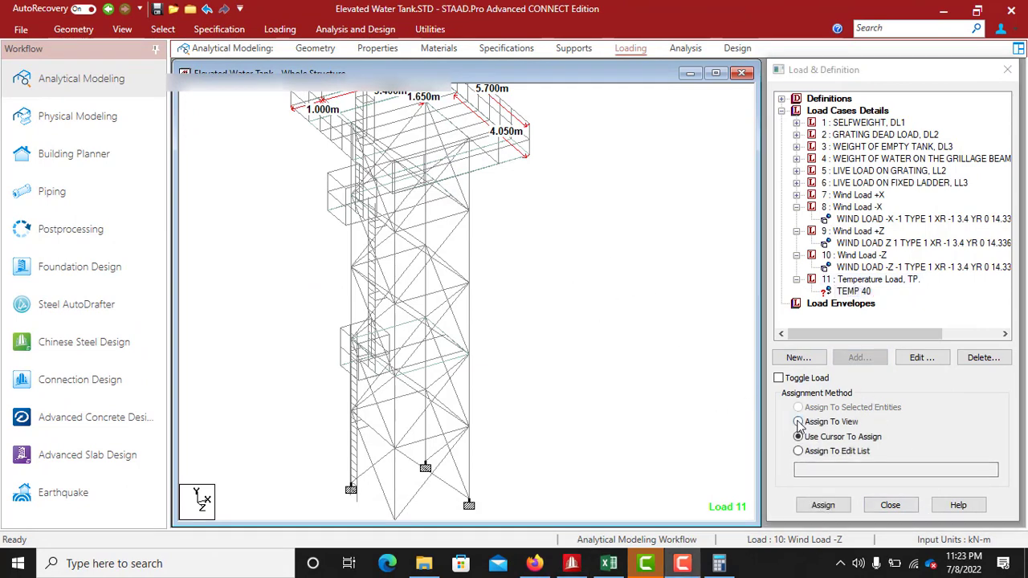
pyautogui.click(833, 509)
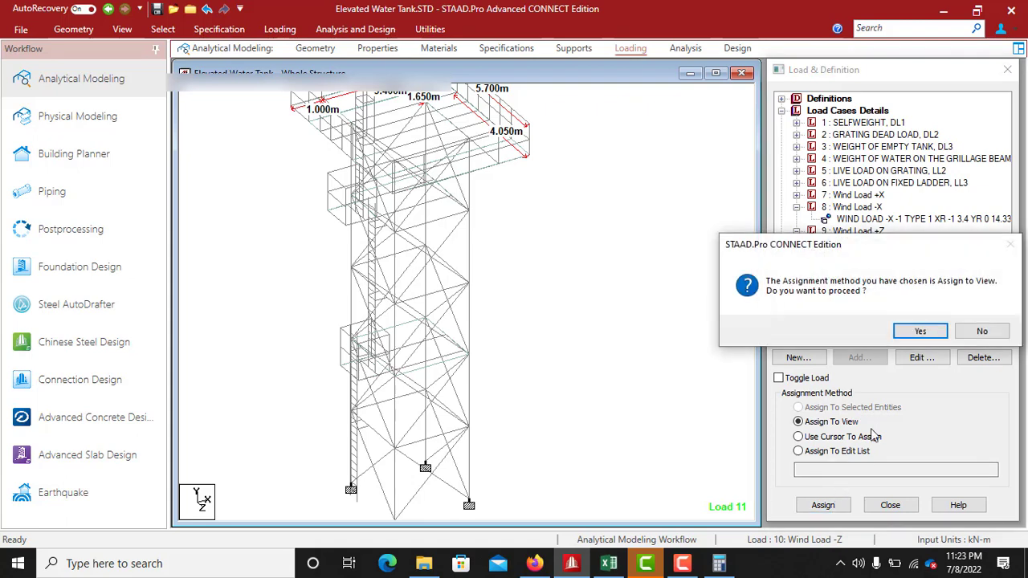
pyautogui.click(918, 332)
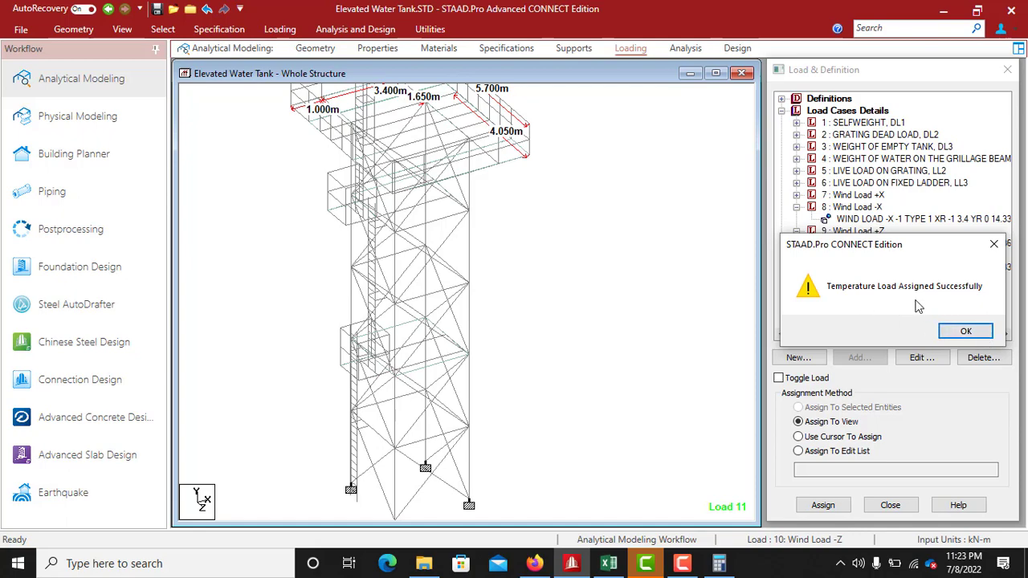
pyautogui.click(964, 332)
pyautogui.keyDown('ctrl'); pyautogui.moveTo(542, 339); pyautogui.dragTo(505, 248, button='middle'); pyautogui.keyUp('ctrl')
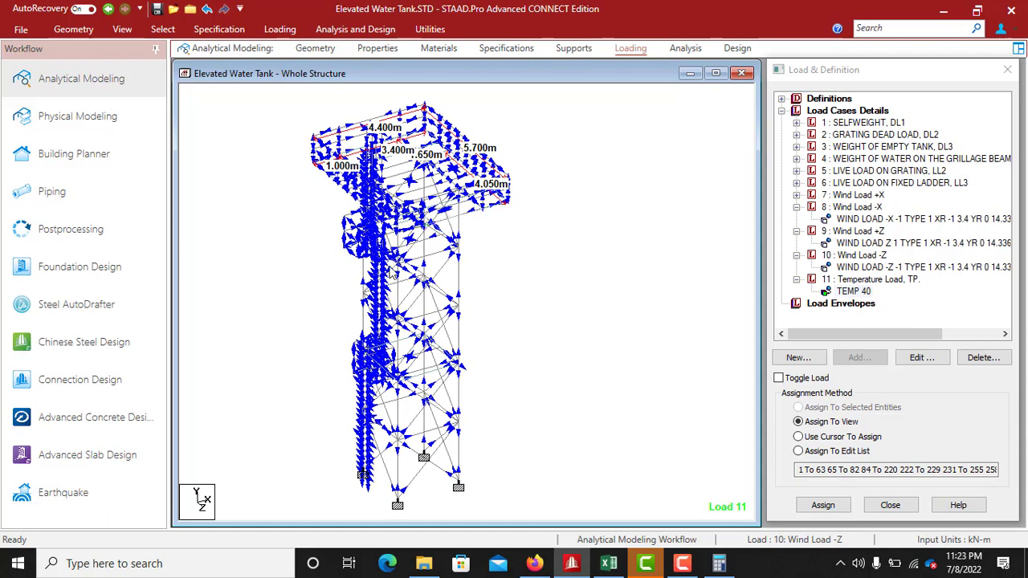
pyautogui.scroll(1, 398, 299)
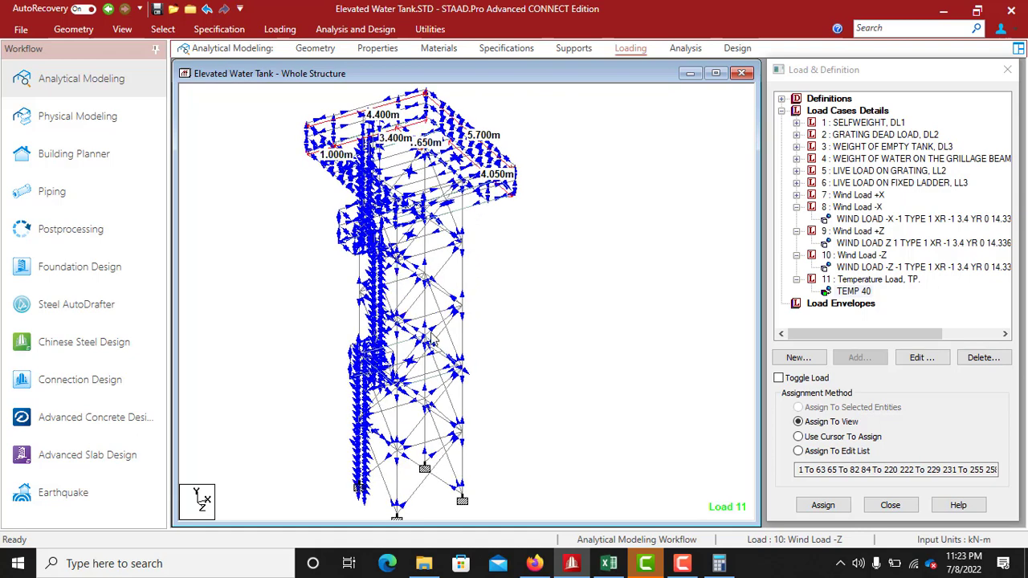